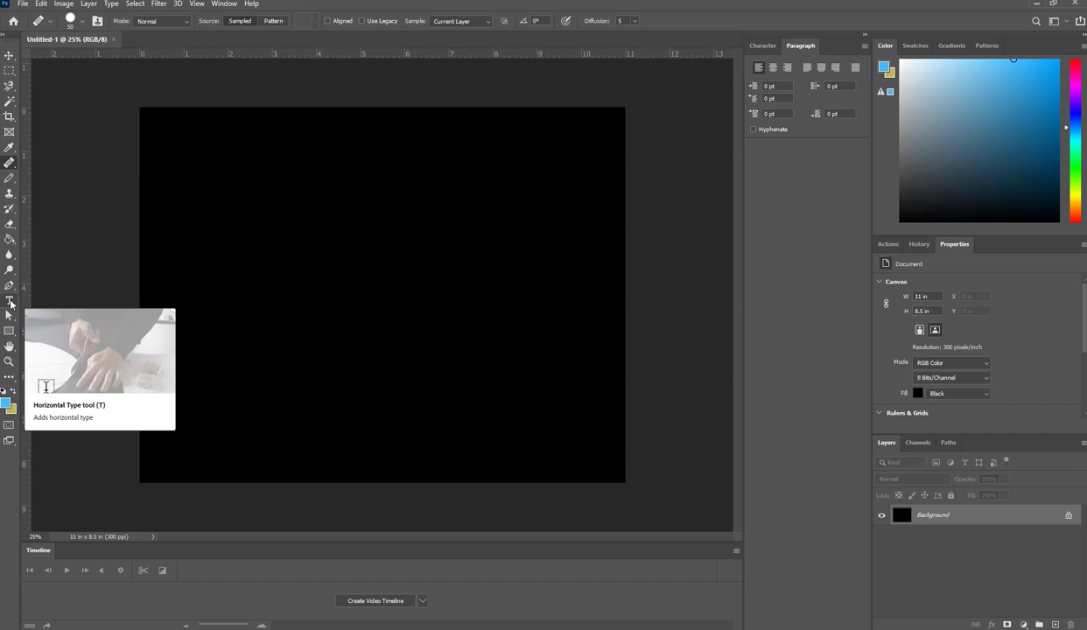
Draw a paragraph text box about 8.23 by 5.42 in with the Horizontal Type tool and delete its placeholder text.
click(10, 302)
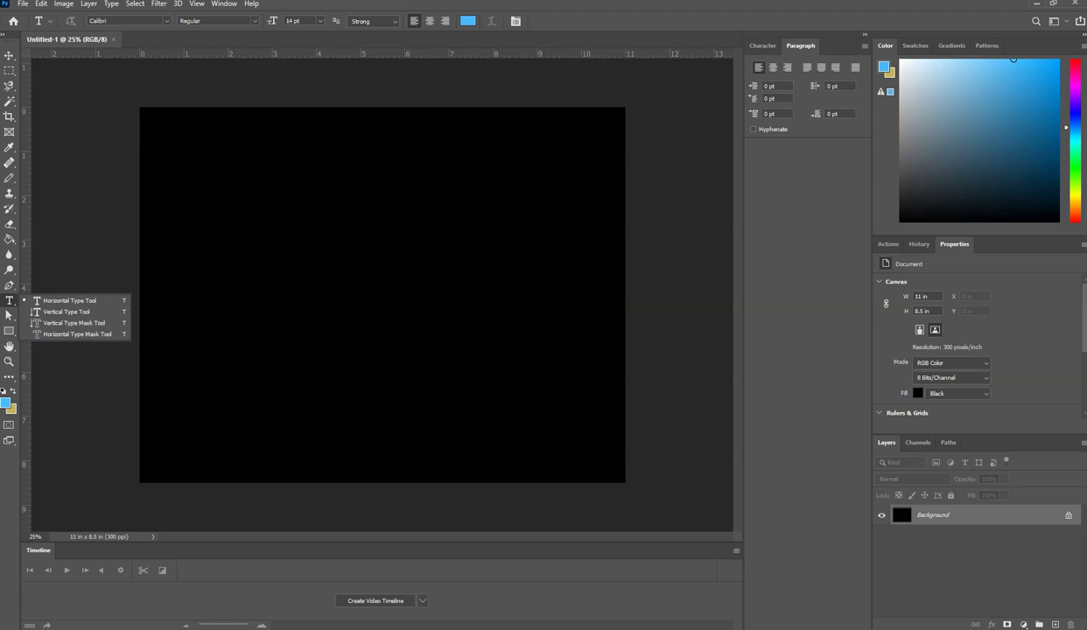
click(8, 303)
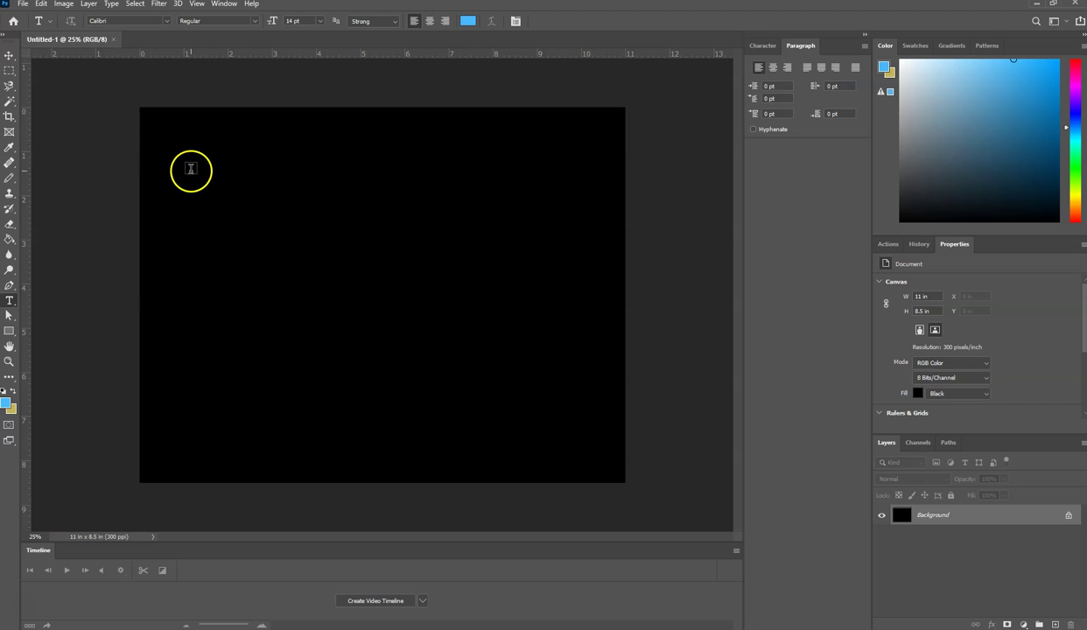
drag(184, 156, 549, 398)
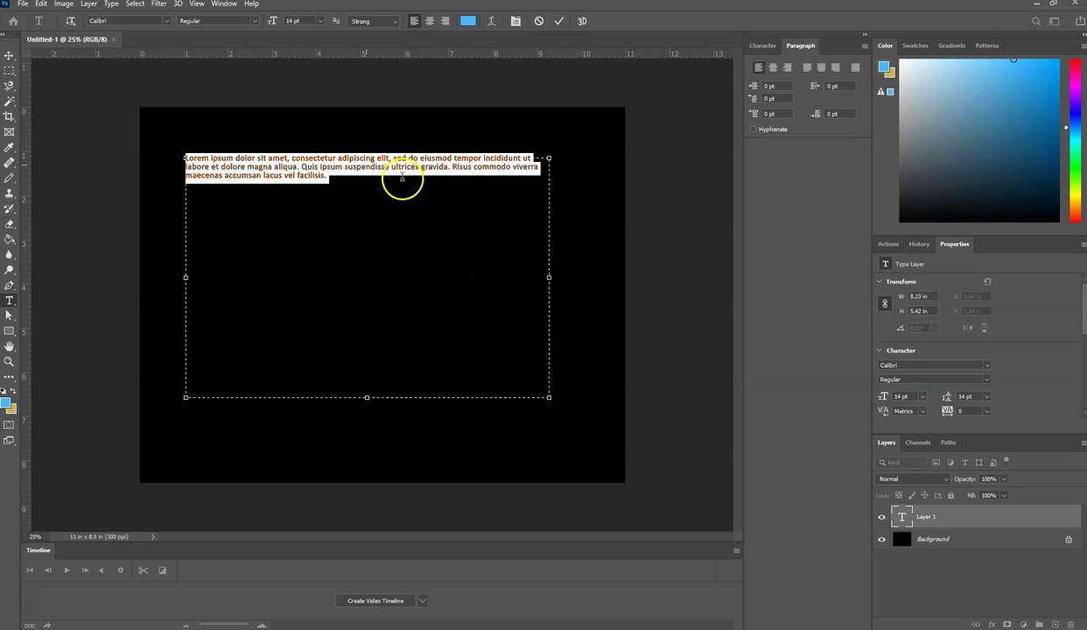
click(333, 181)
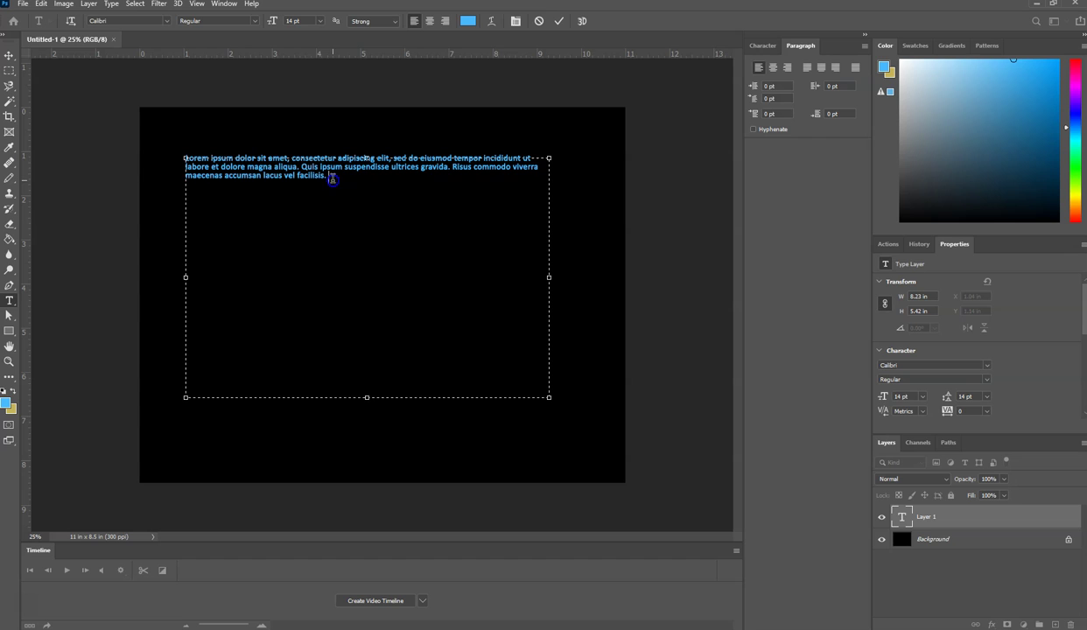
drag(352, 174, 161, 141)
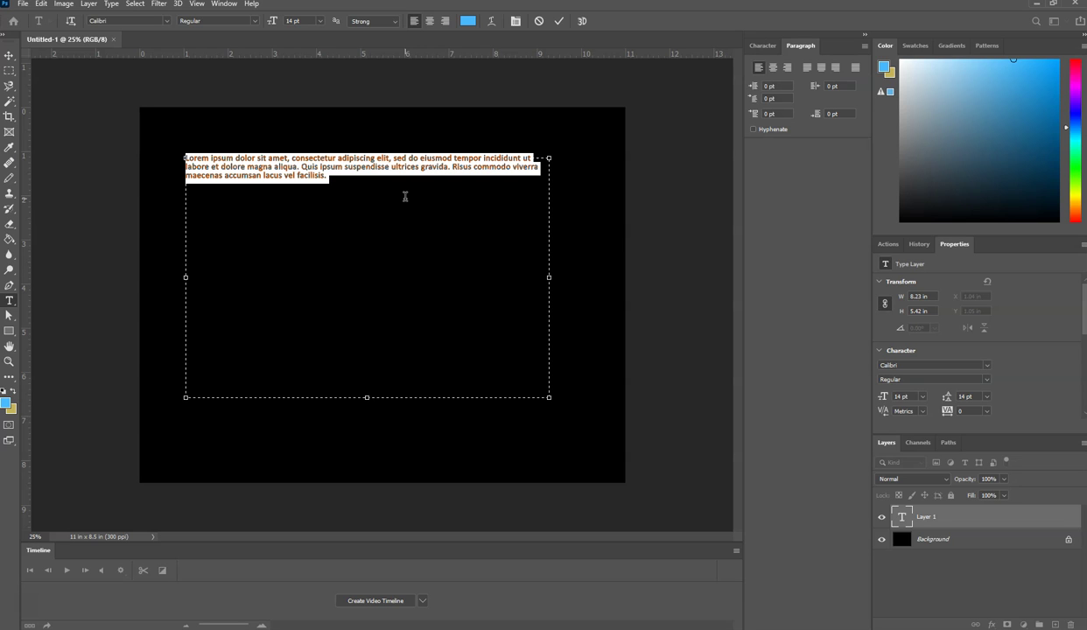
key(BackSpace)
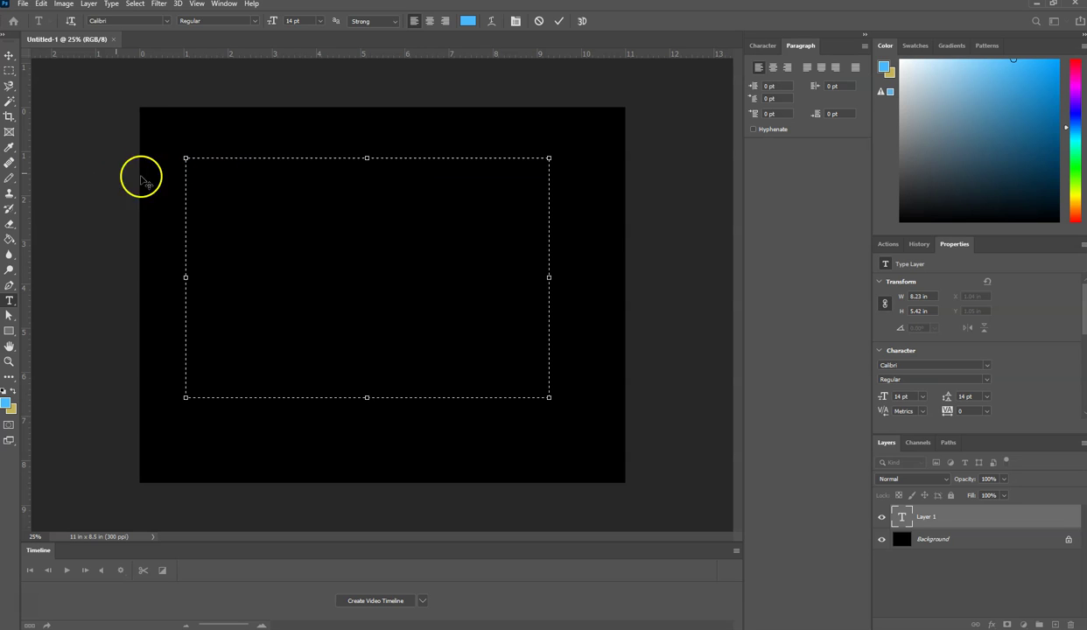
Leave text editing and delete the empty paragraph text layer.
click(8, 55)
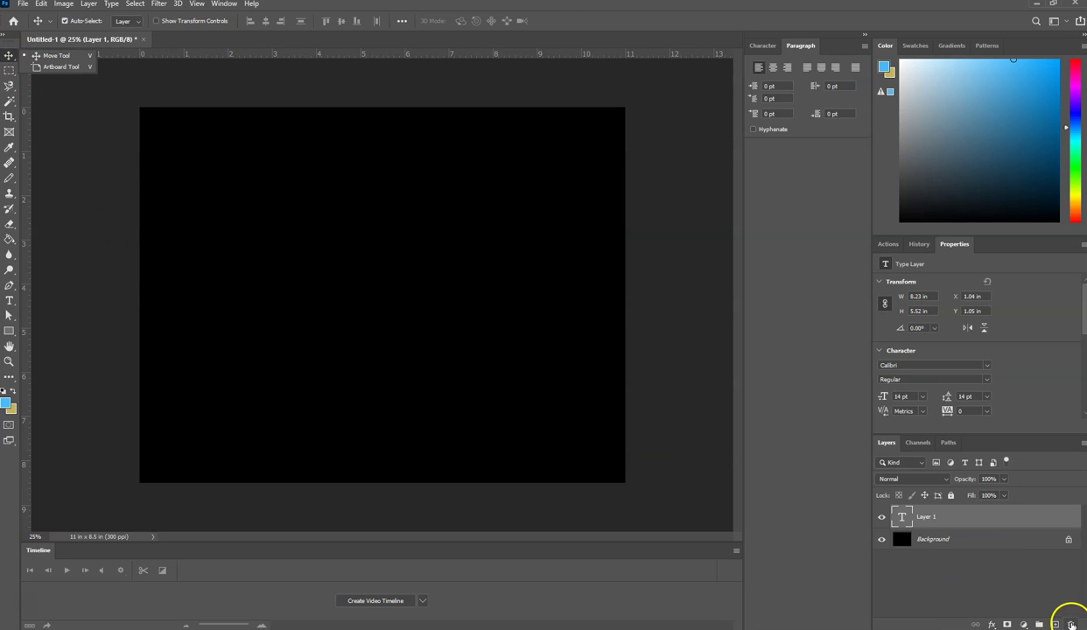
click(1071, 624)
click(492, 238)
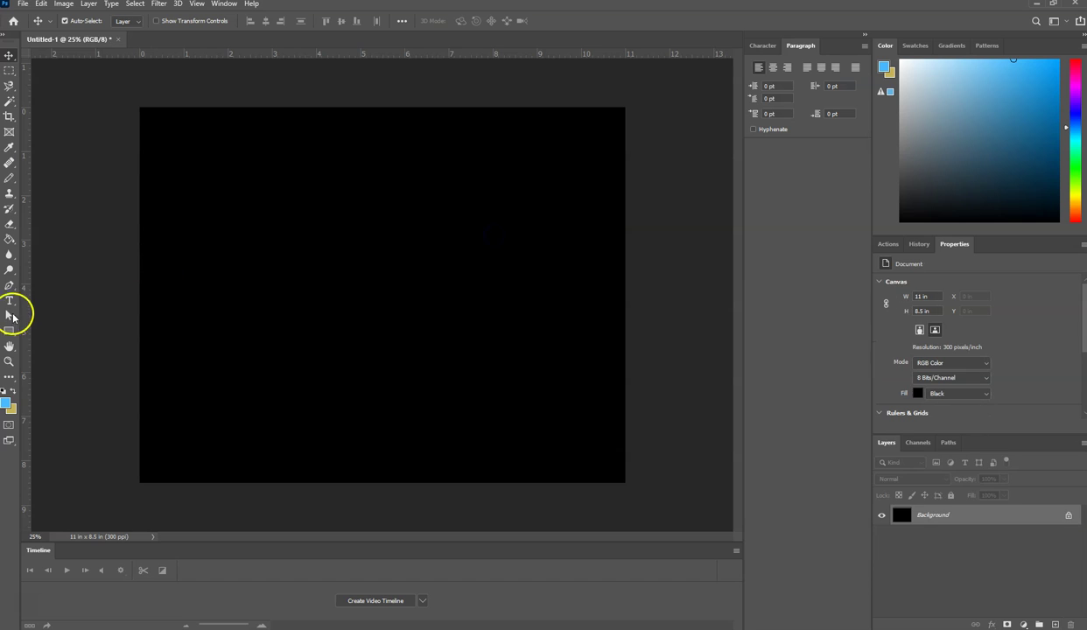
Start a line of horizontal point text on the upper part of the black canvas and clear its placeholder text.
click(9, 300)
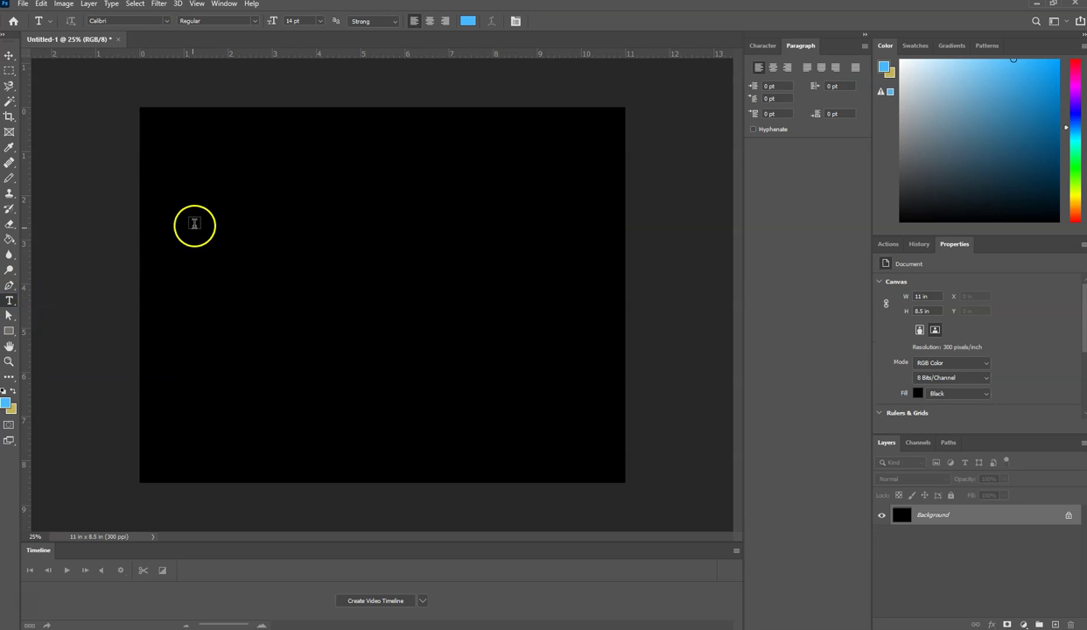
click(195, 229)
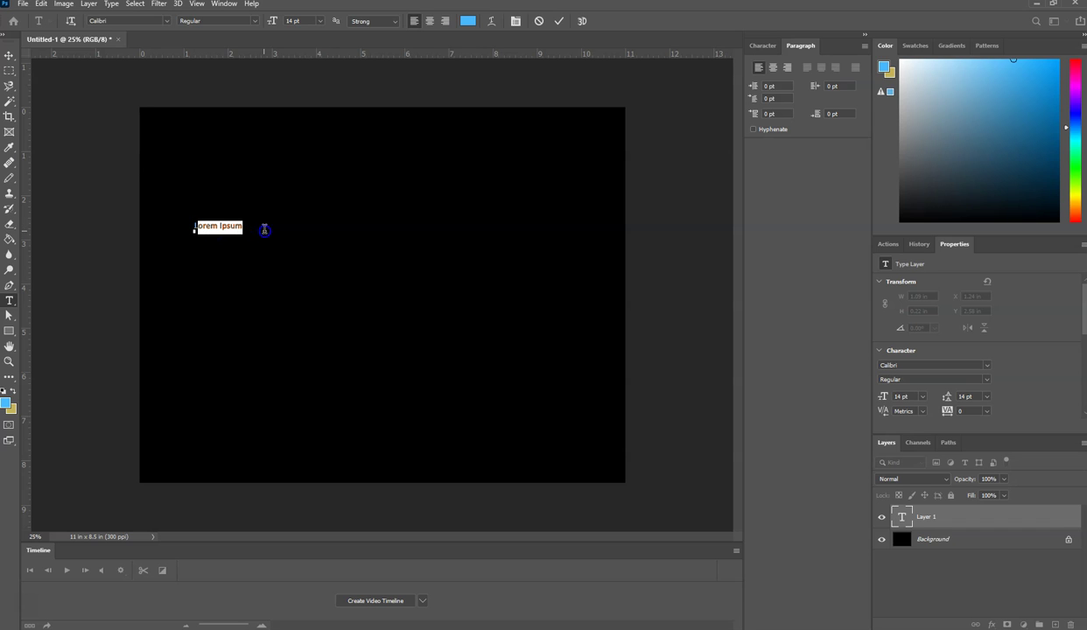
key(BackSpace)
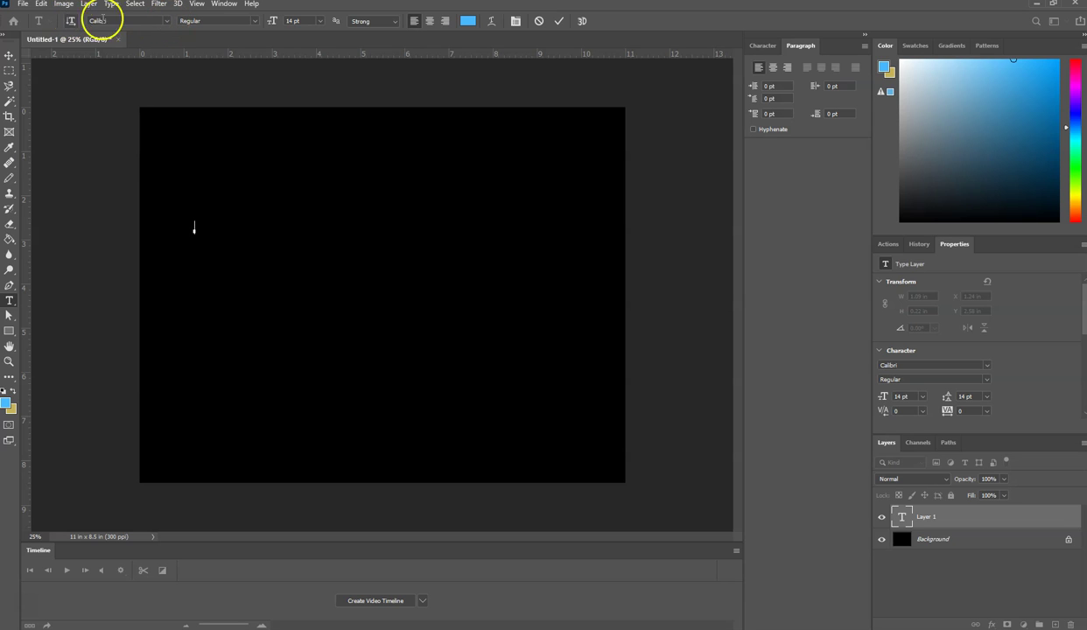
Set the font of the new text line to GROBOLD.
click(74, 24)
click(75, 24)
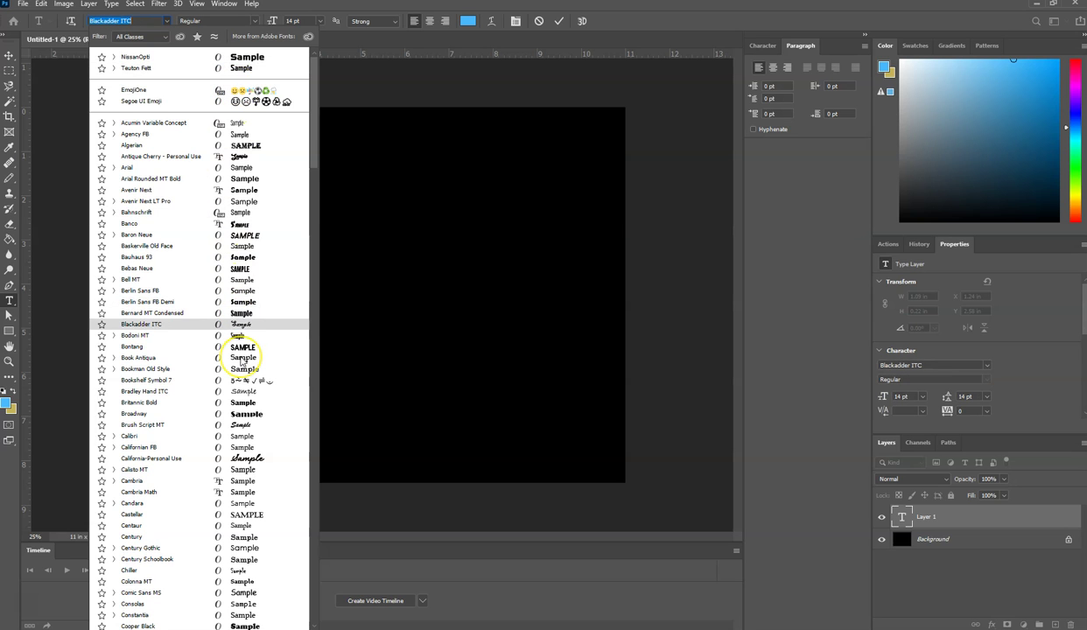
scroll(242, 355, down, 5)
scroll(242, 359, down, 4)
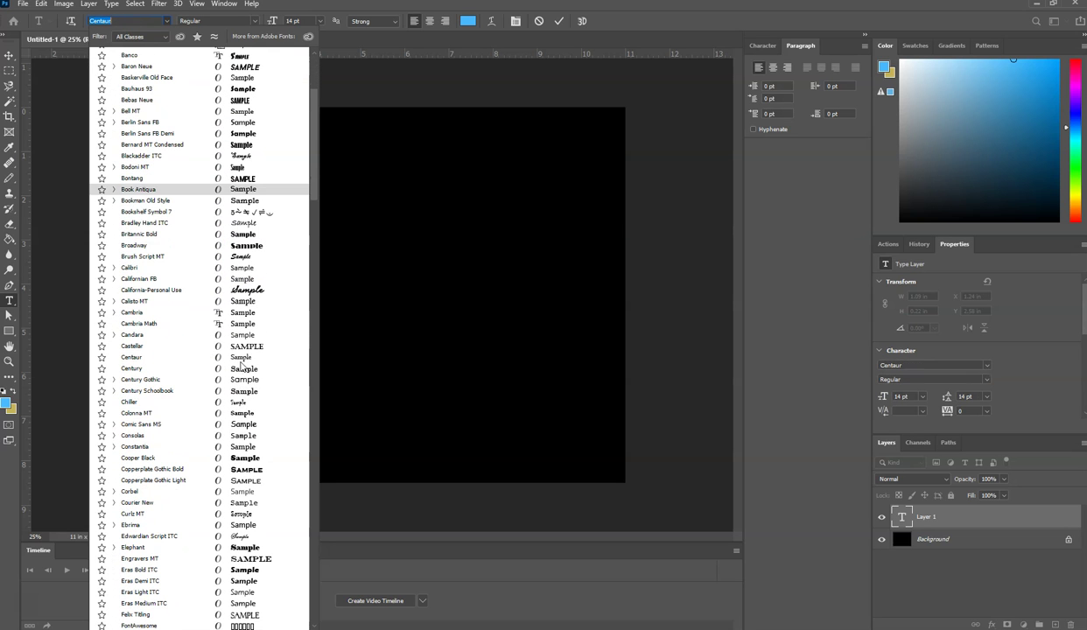
scroll(255, 403, down, 6)
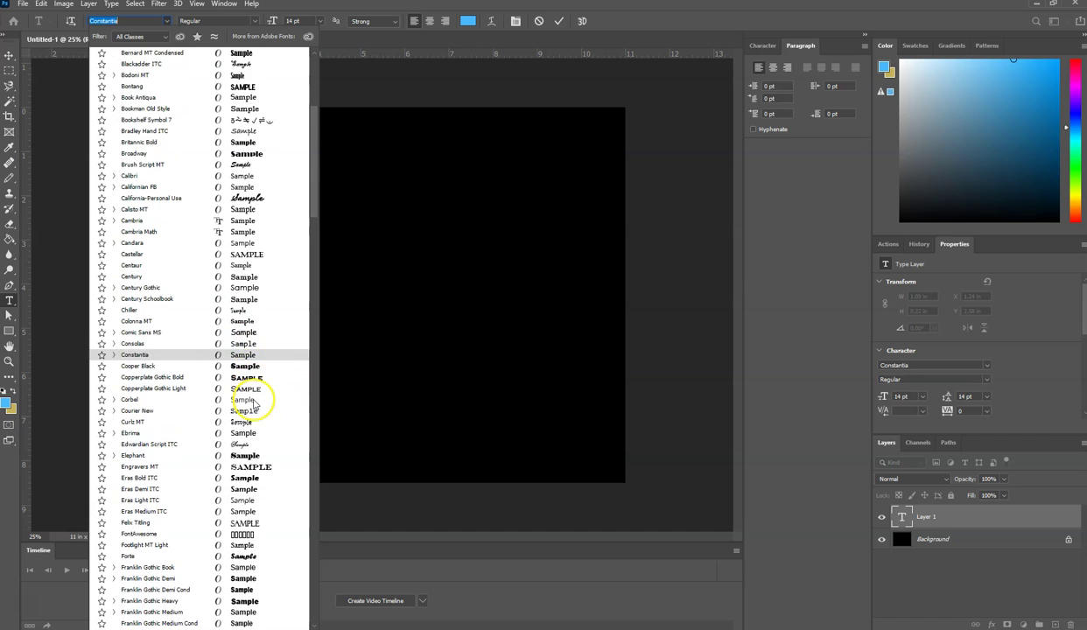
scroll(255, 403, down, 3)
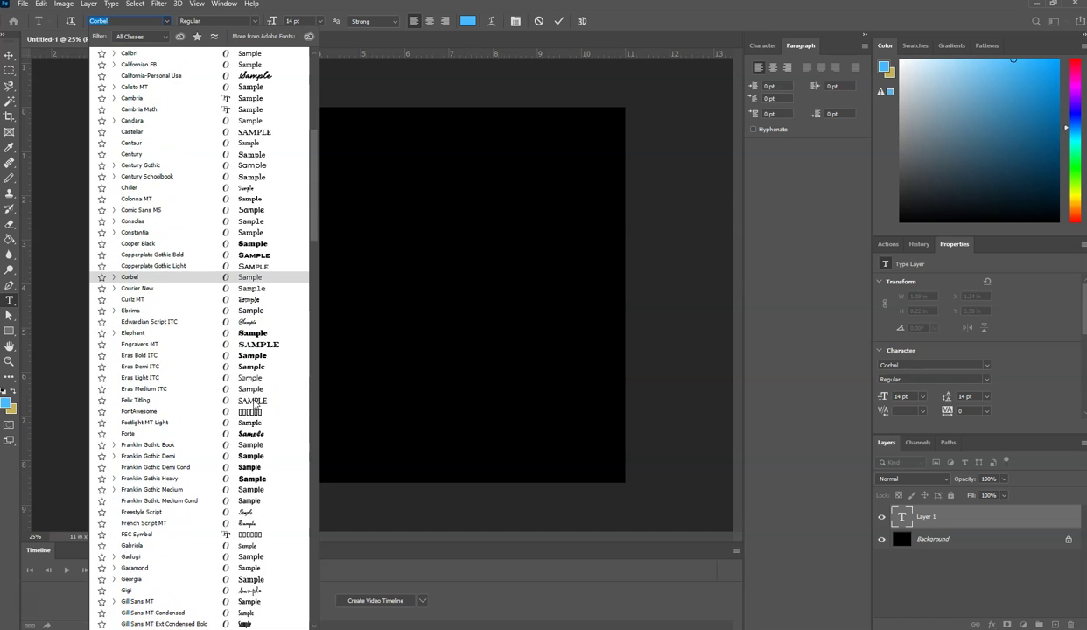
scroll(242, 425, down, 8)
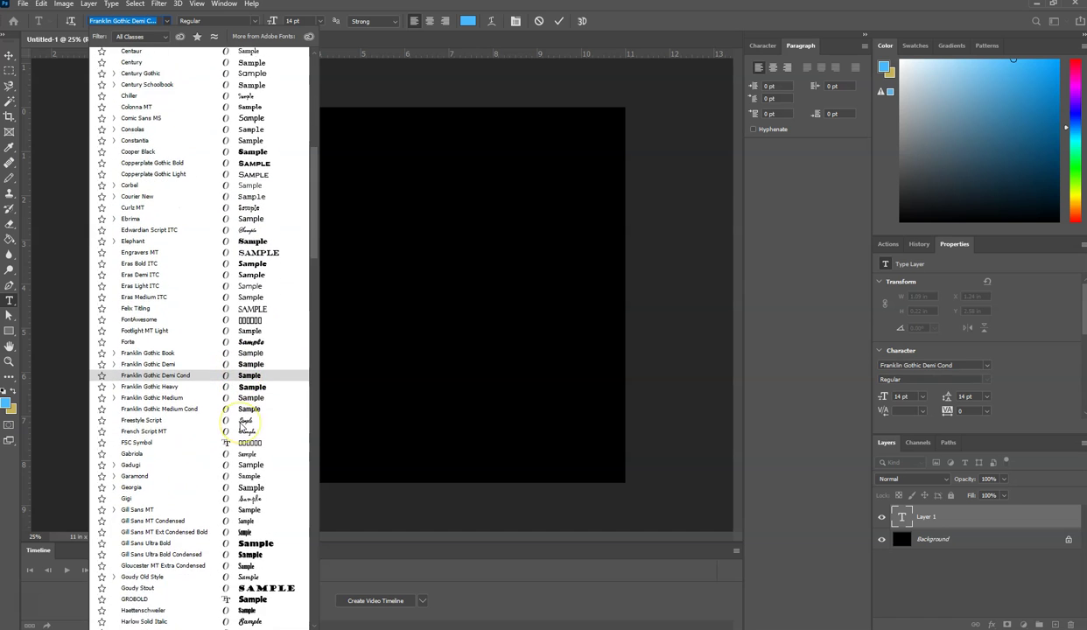
scroll(243, 429, down, 2)
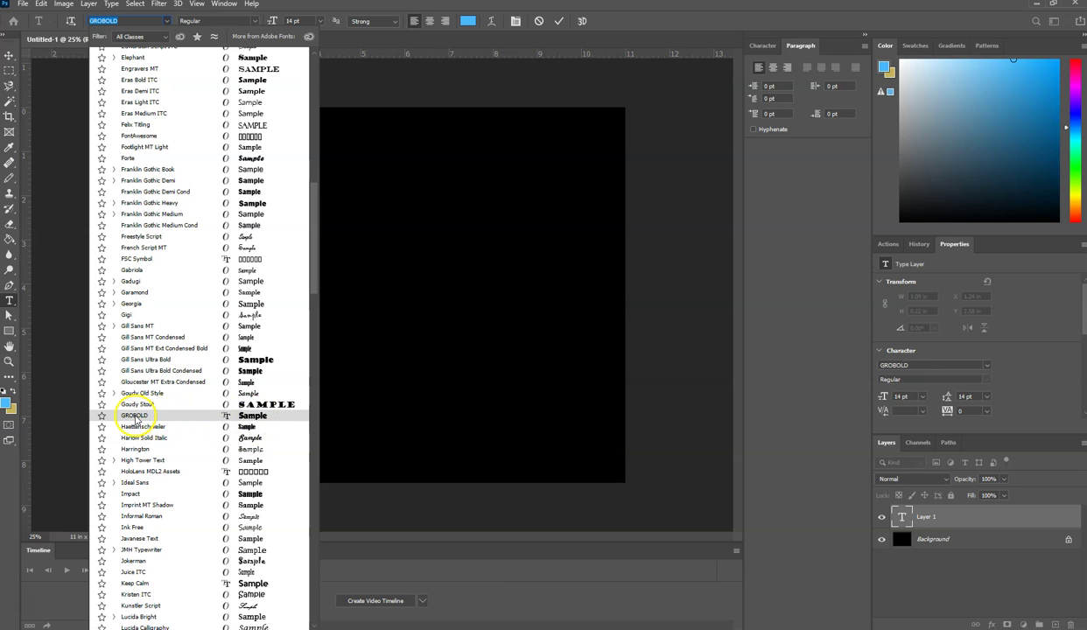
click(249, 420)
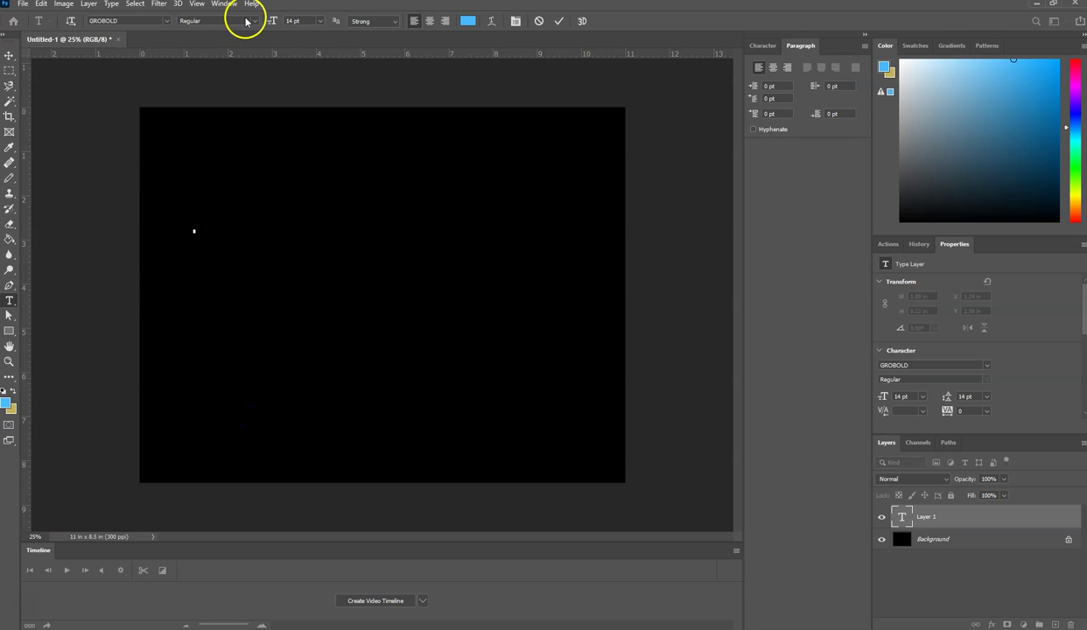
Keep the Regular font style and enter TYPOGRAPHY as the line's text.
click(255, 21)
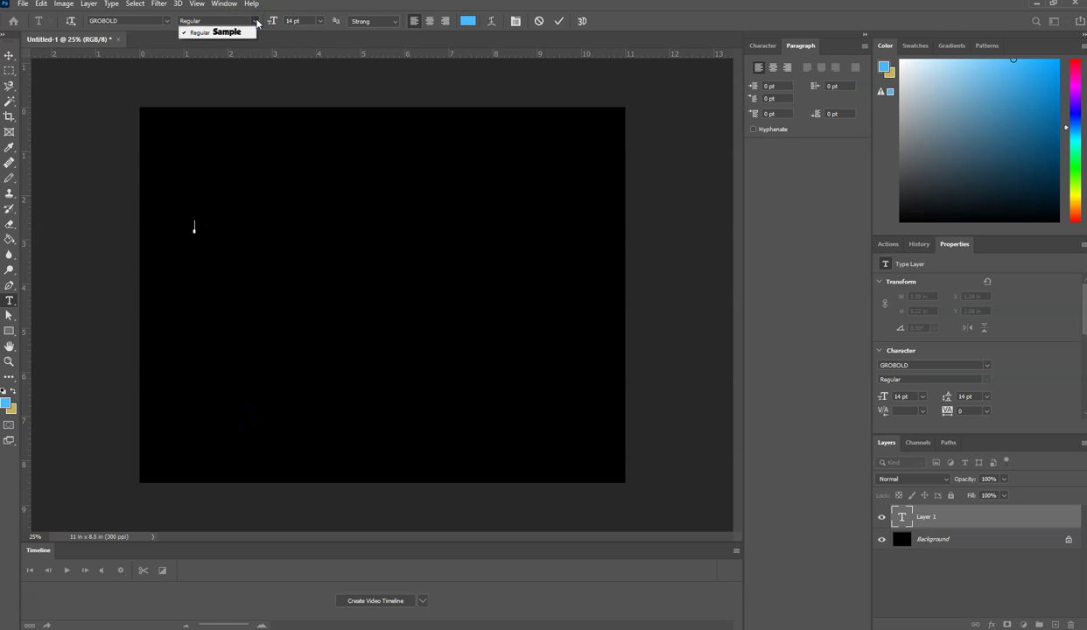
click(256, 21)
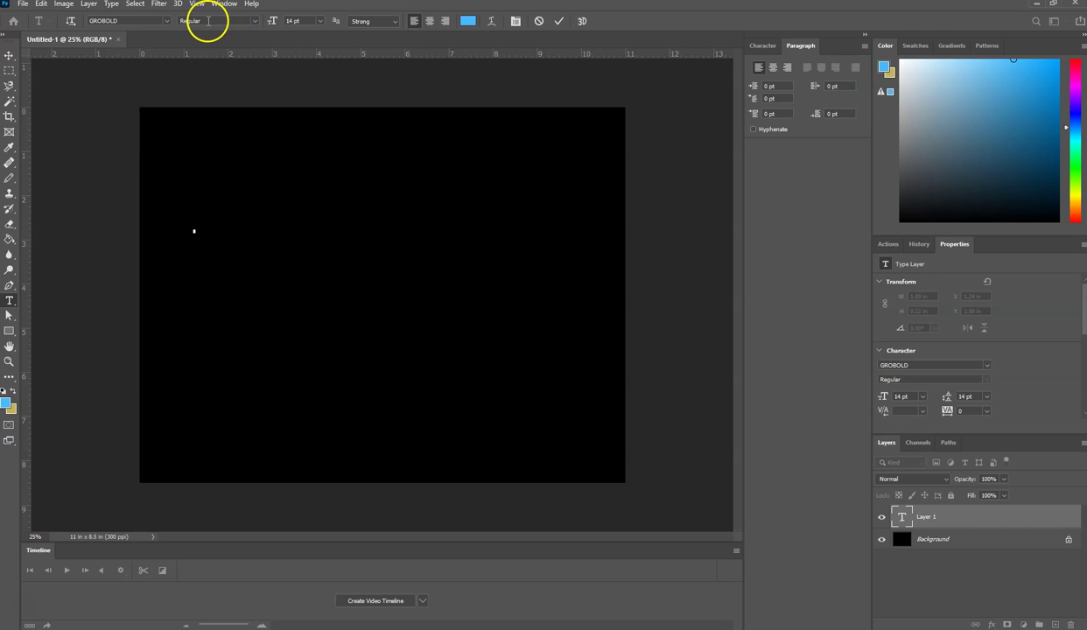
click(254, 21)
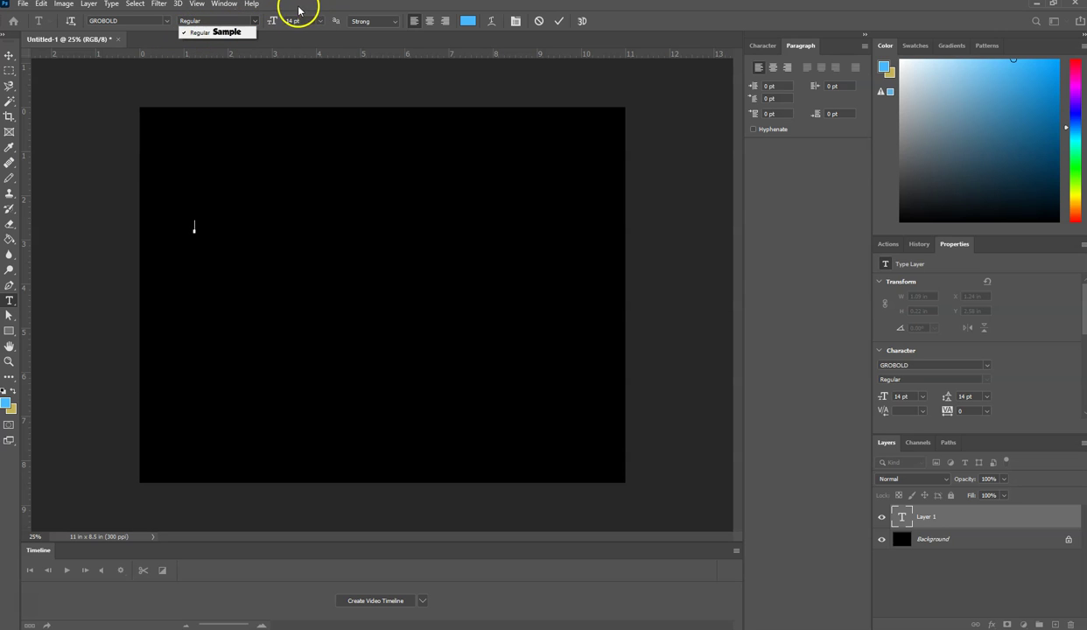
click(241, 35)
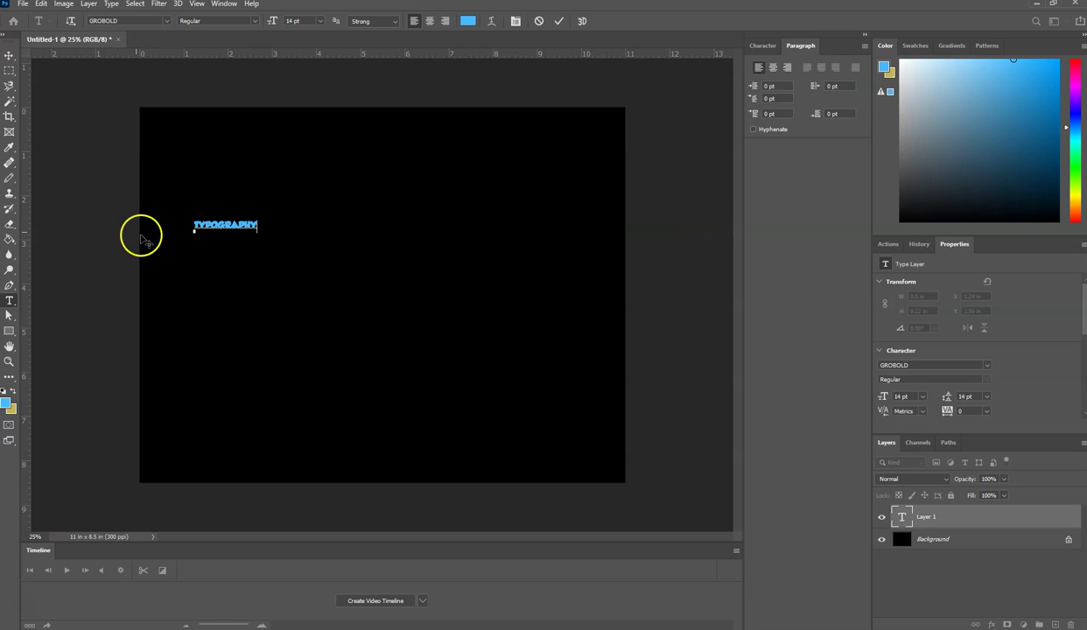
Set the font size of the whole word TYPOGRAPHY to 72 pt.
drag(257, 224, 178, 221)
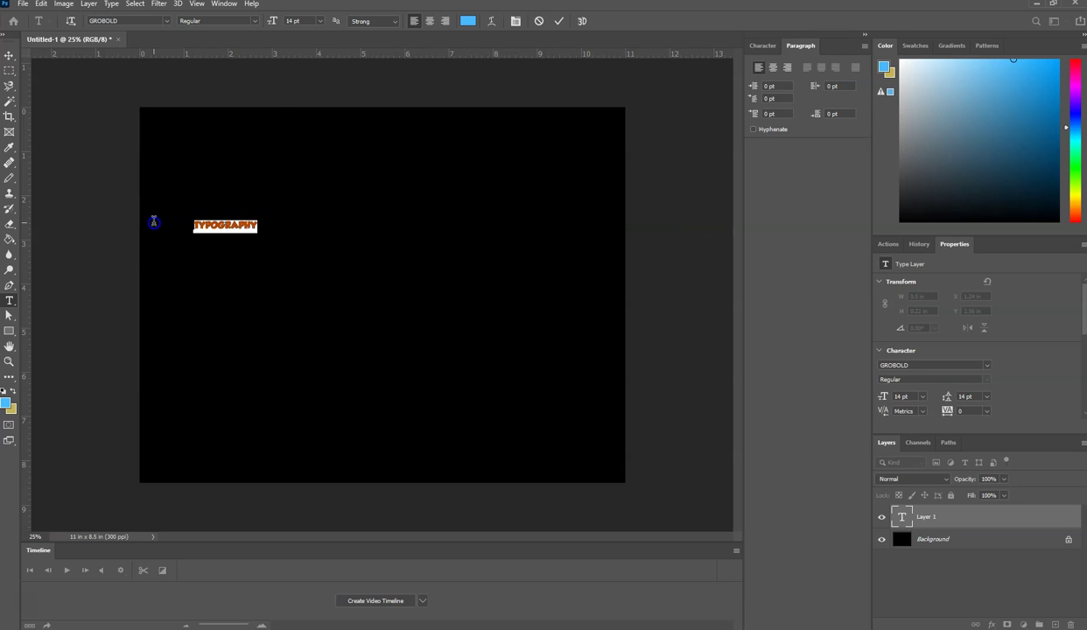
click(320, 21)
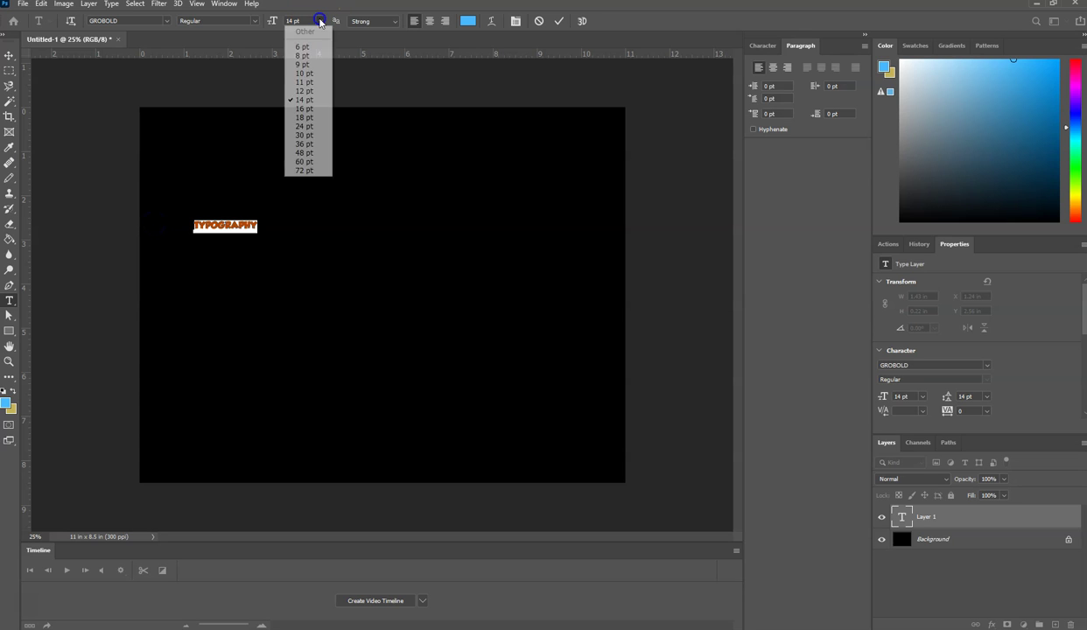
click(304, 171)
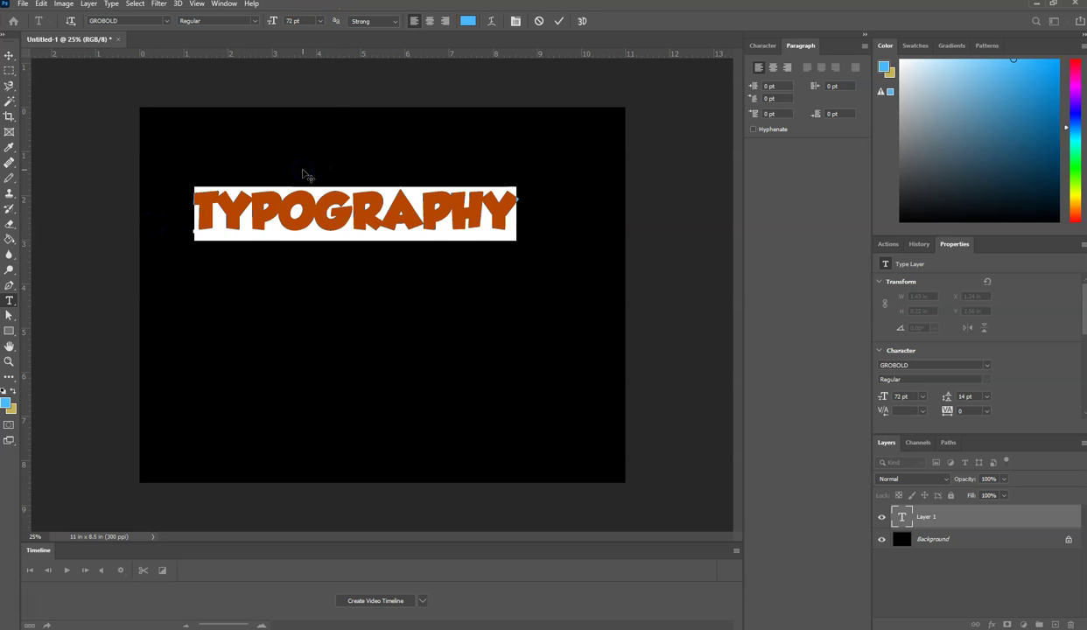
Try font sizes of 60 pt and 24 pt on only the letters TYPO, and return them to 72 pt.
click(244, 215)
click(310, 208)
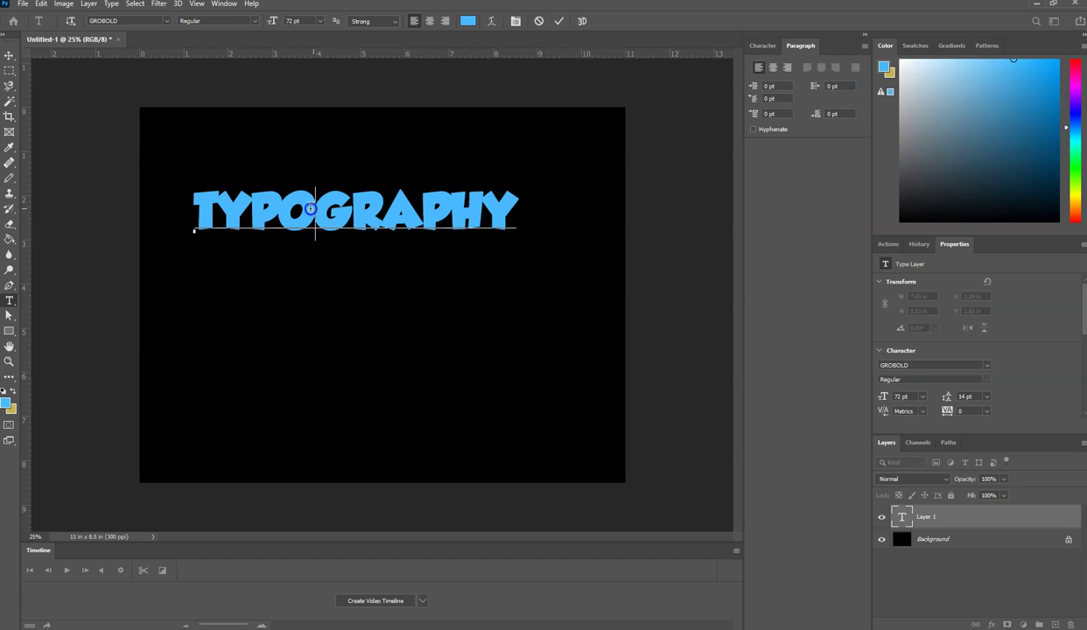
drag(310, 208, 190, 212)
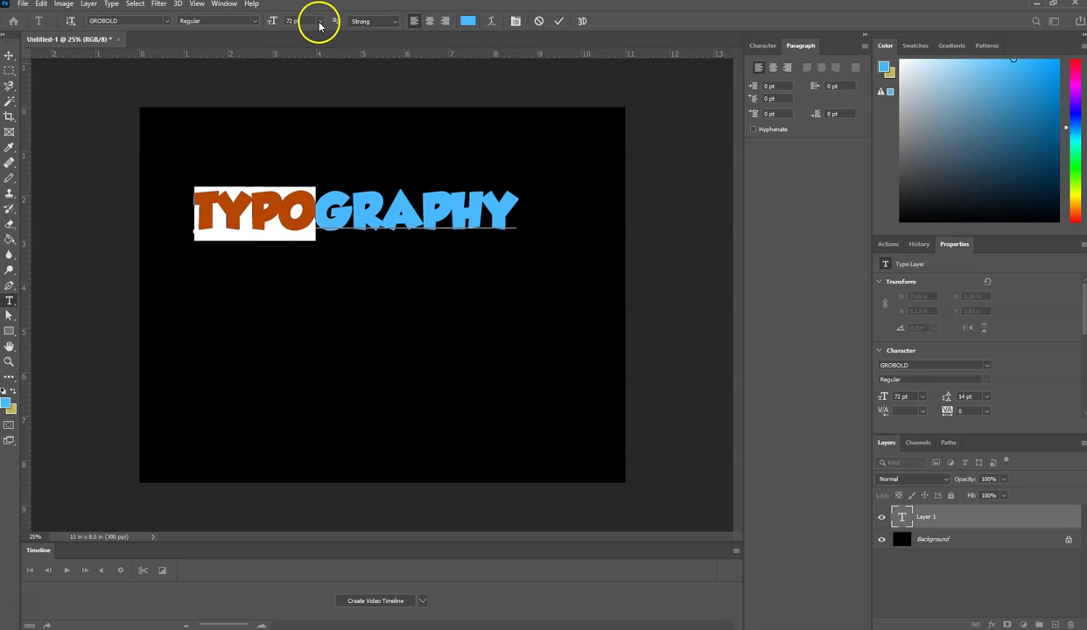
click(321, 23)
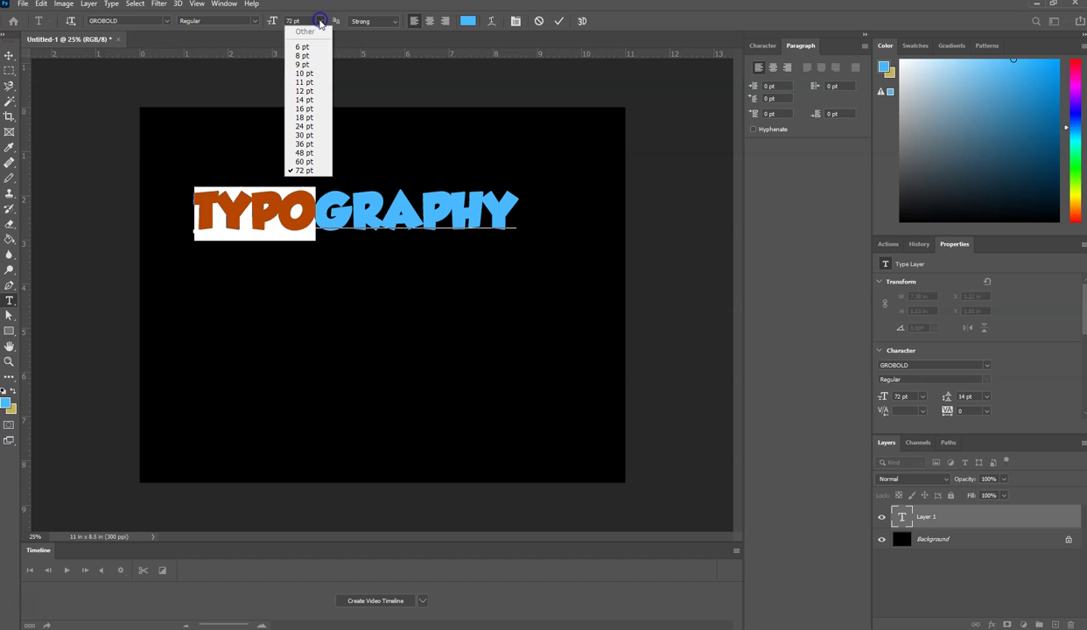
click(311, 163)
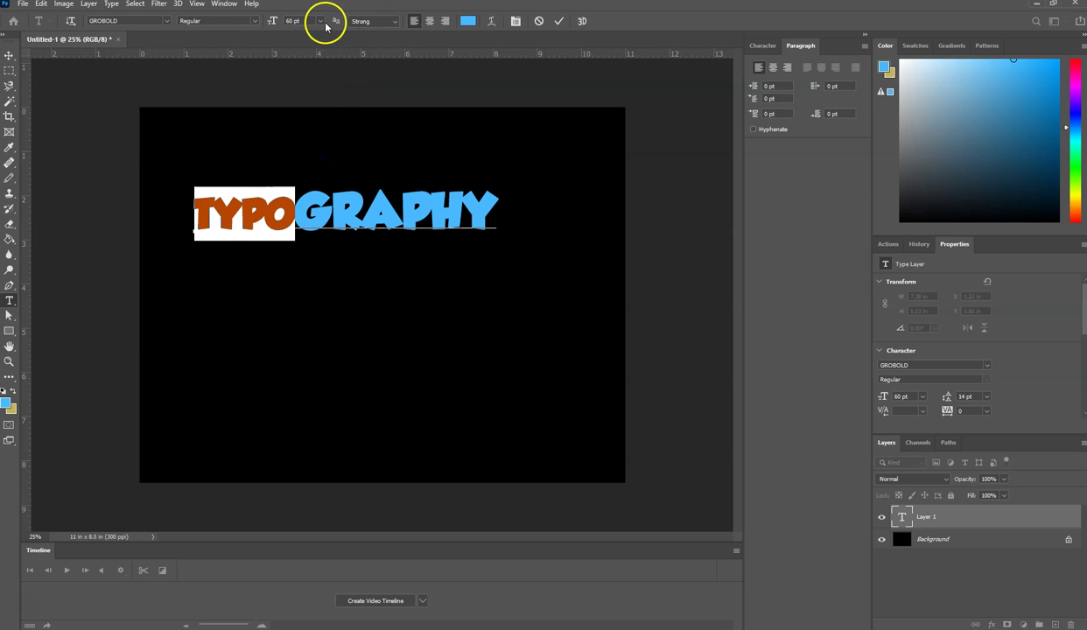
click(322, 22)
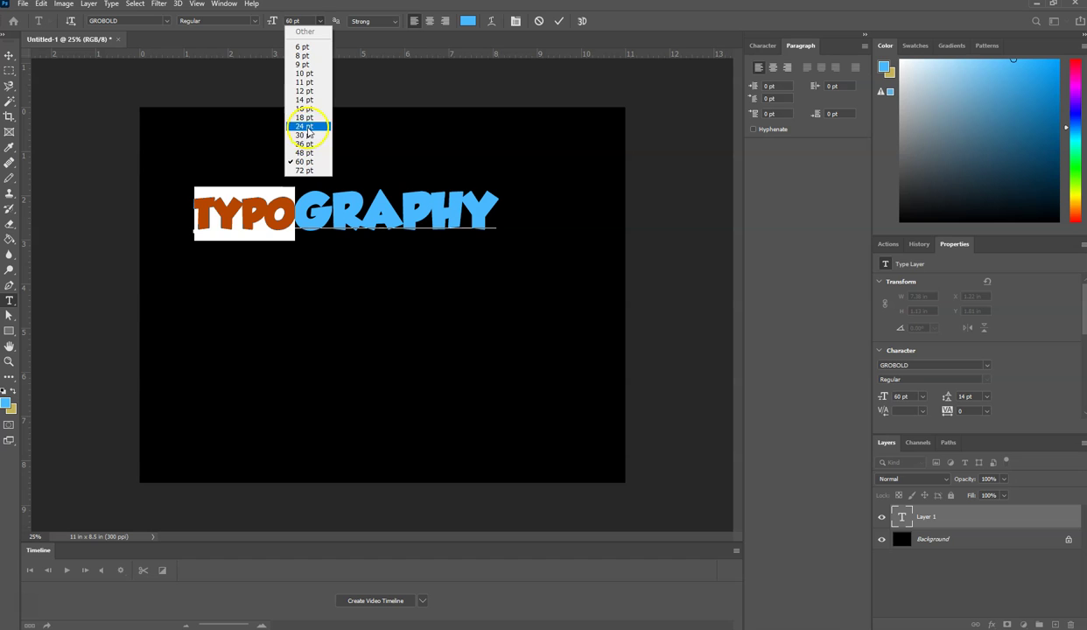
click(307, 128)
click(322, 21)
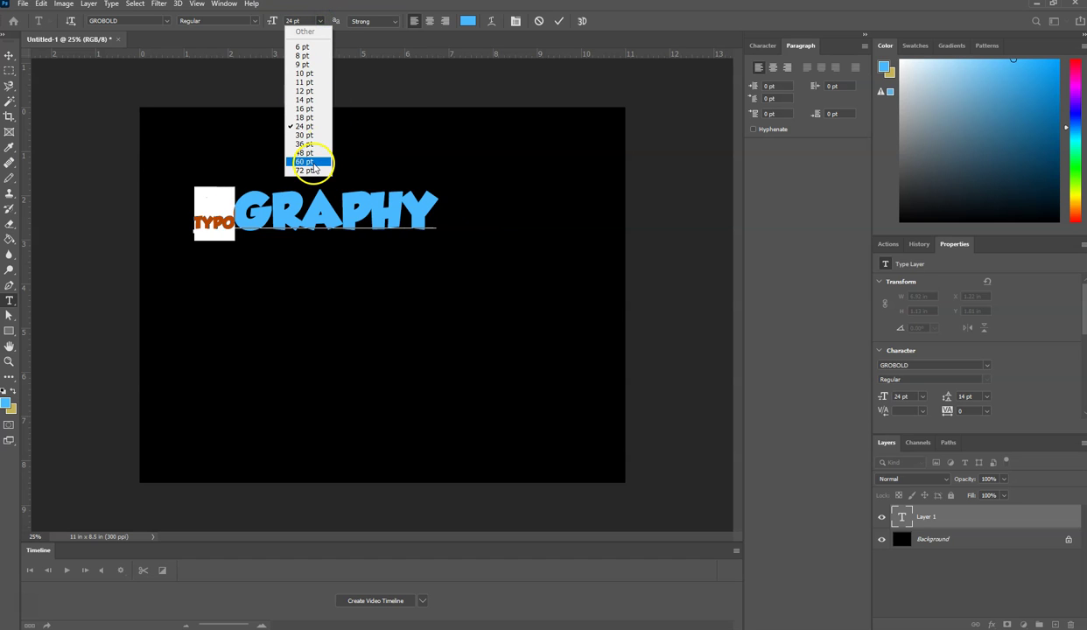
click(306, 171)
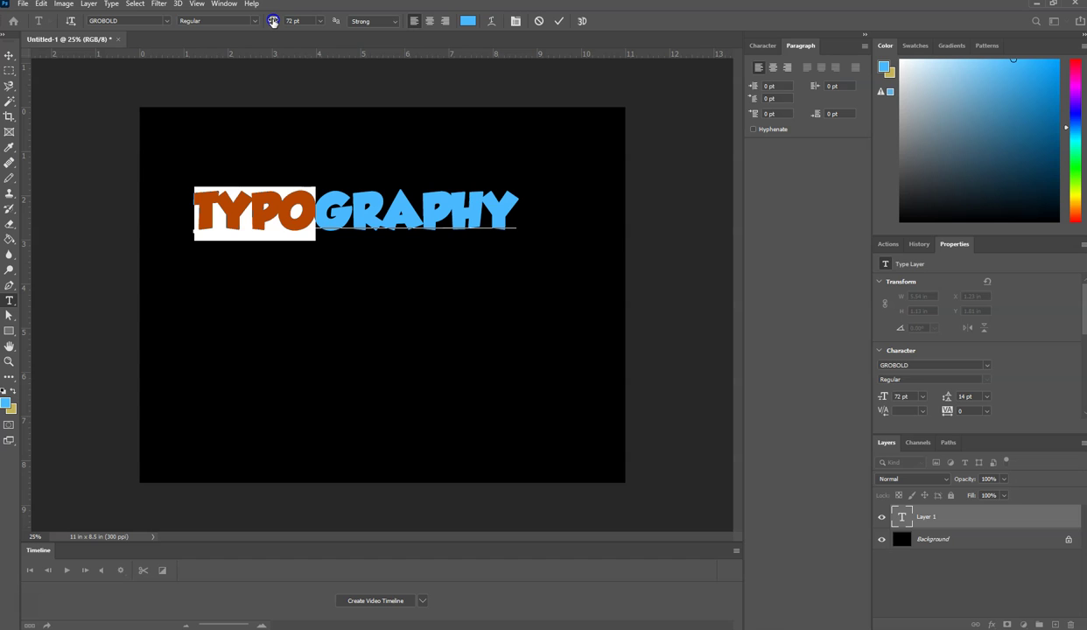
Reduce the font size of the selected letters TYPO to 62 pt.
click(273, 21)
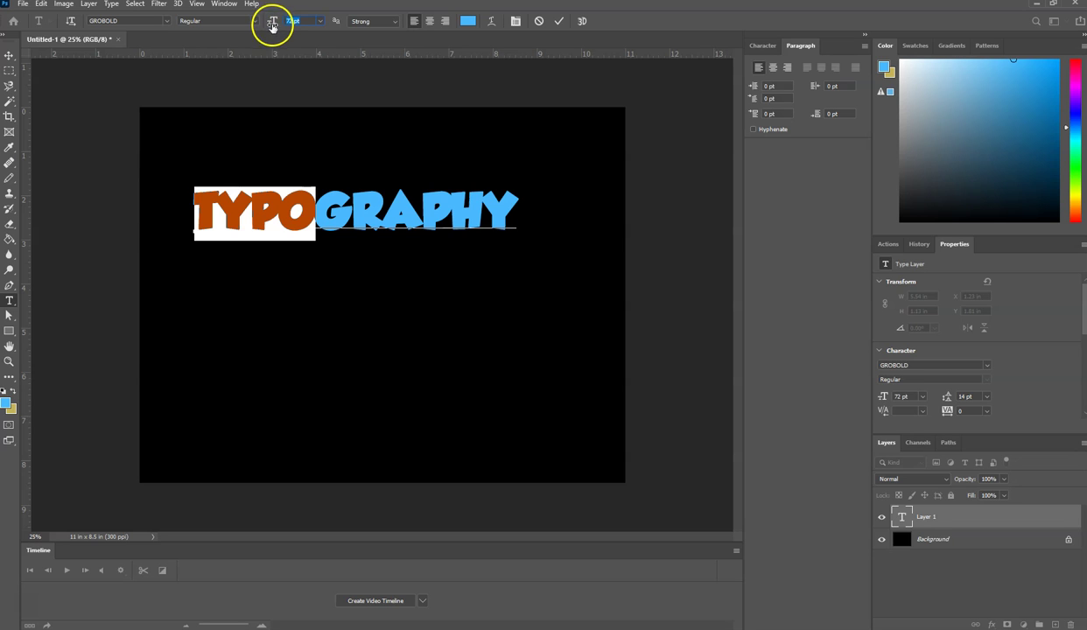
mouse_move(273, 21)
mouse_down()
mouse_move(230, 22)
mouse_move(359, 29)
mouse_move(268, 31)
mouse_up()
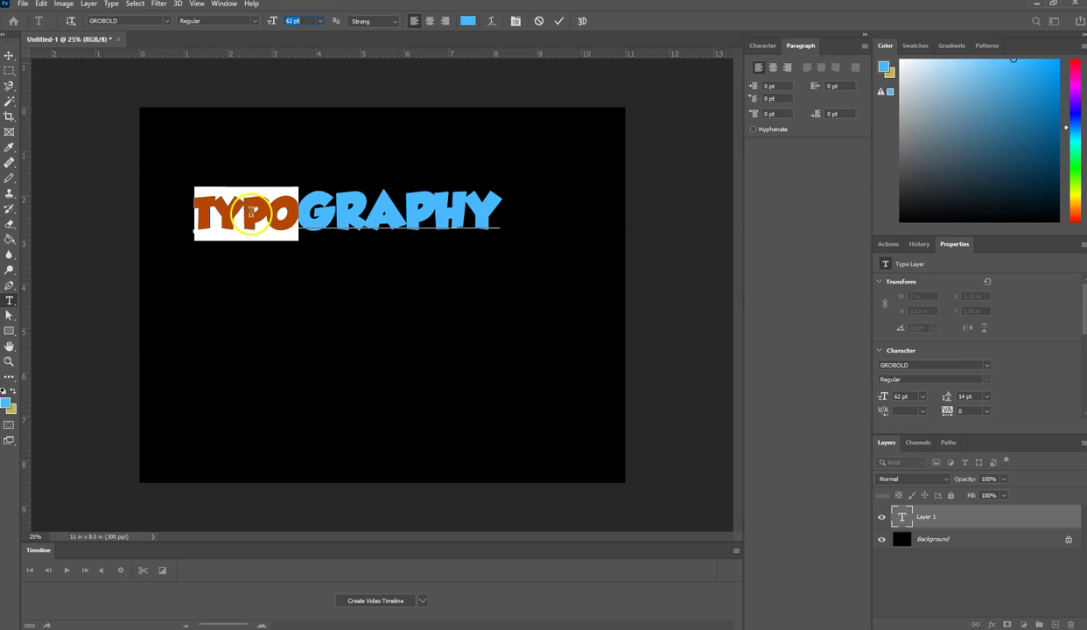
Set the font size of the whole word TYPOGRAPHY to 60 pt.
click(244, 208)
drag(191, 214, 570, 214)
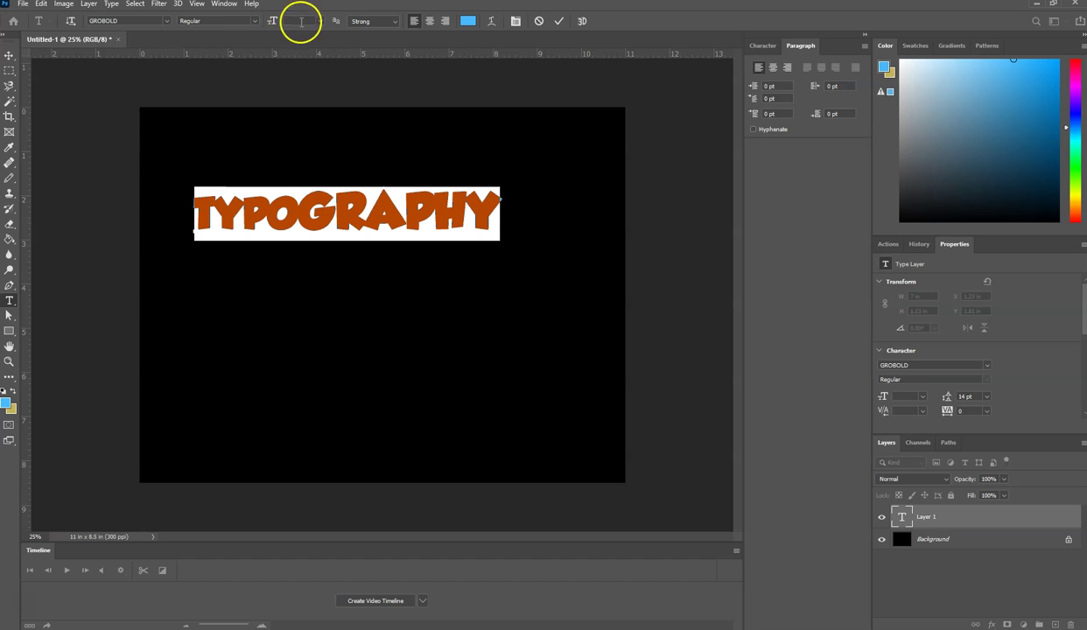
click(322, 21)
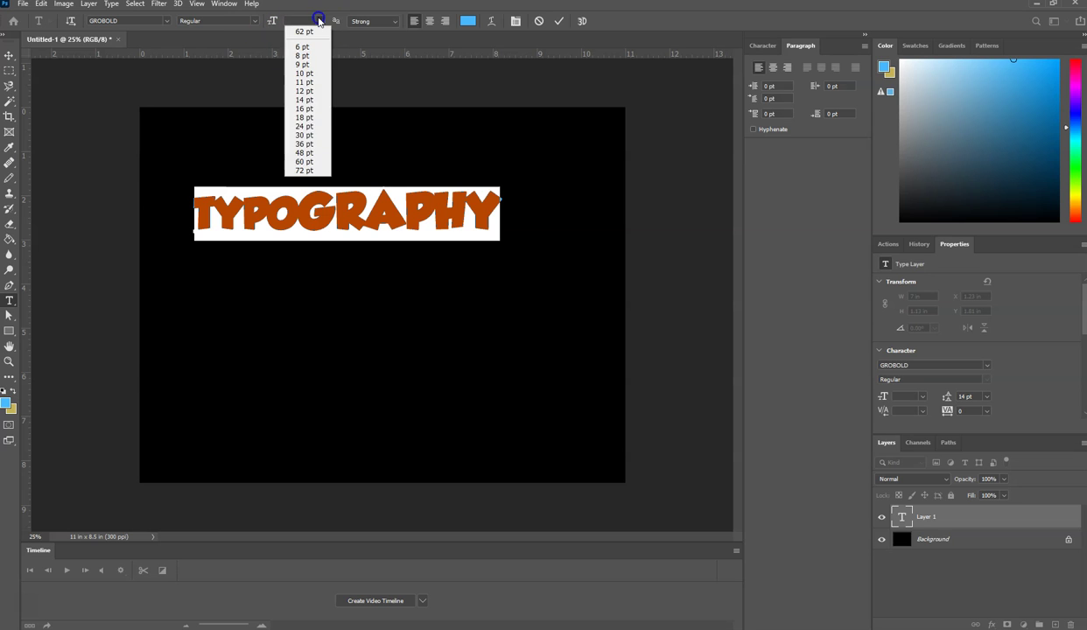
click(304, 164)
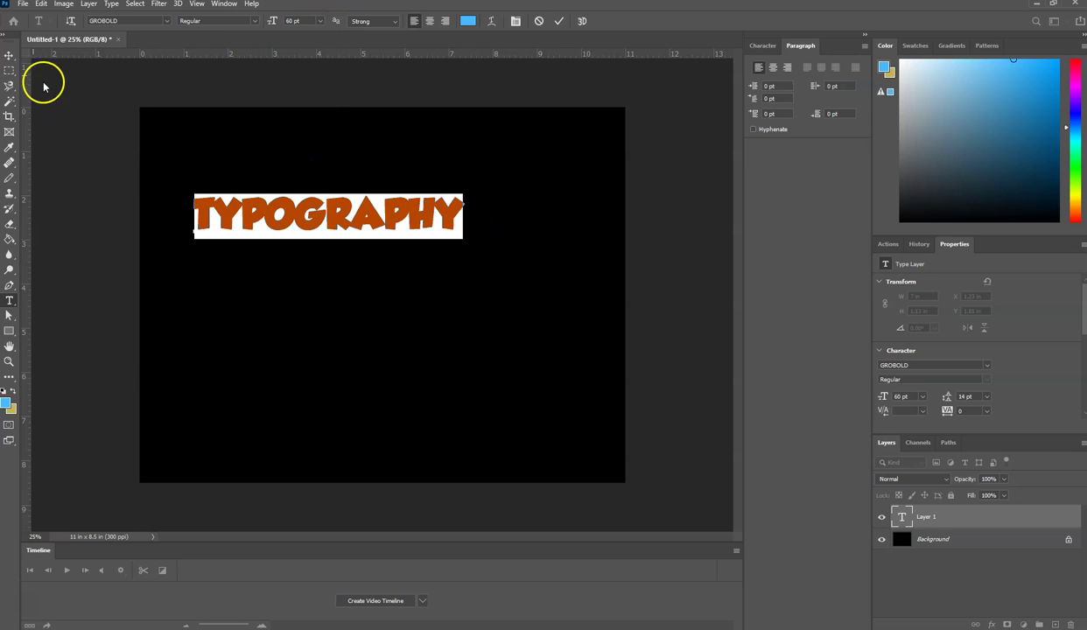
Move the word TYPOGRAPHY with the Move tool to the middle of the canvas's upper edge, as a heading.
click(8, 54)
drag(286, 226, 335, 291)
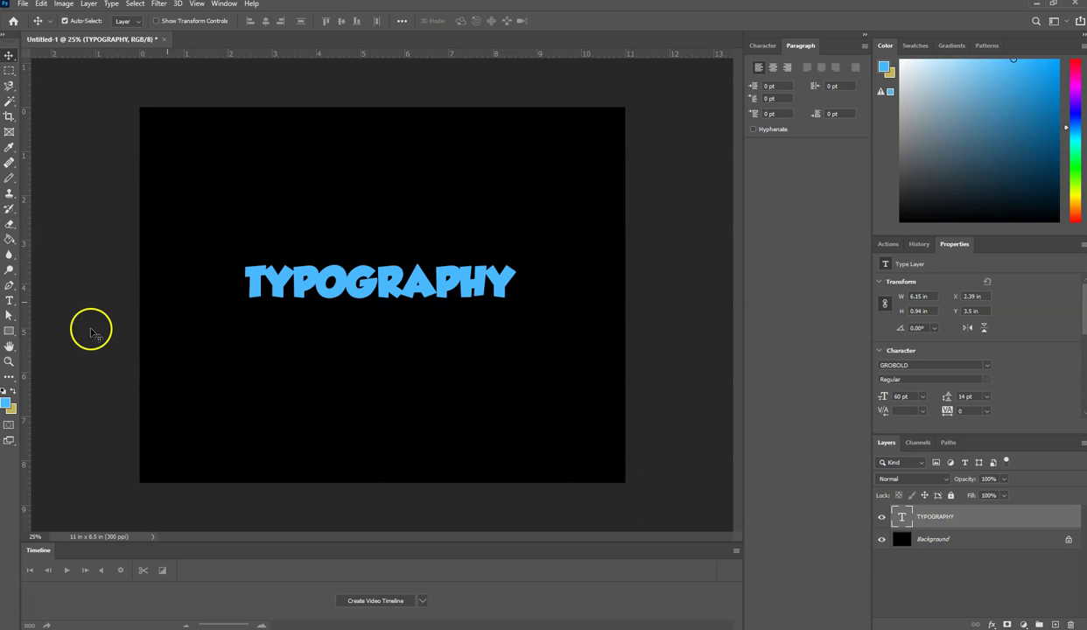
drag(343, 274, 351, 154)
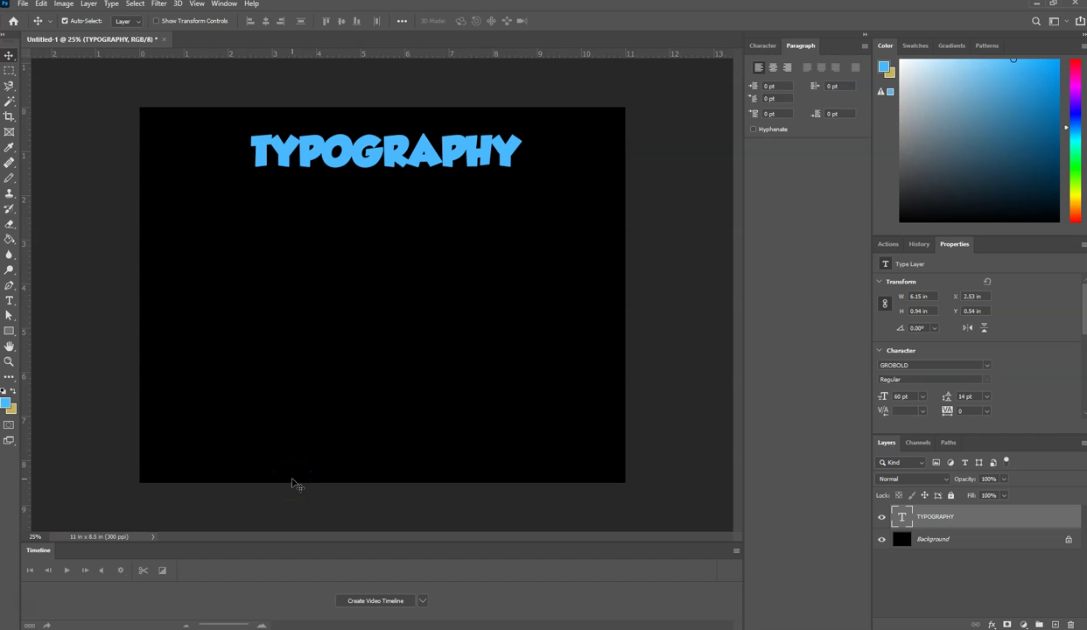
click(291, 301)
mouse_move(350, 137)
mouse_down()
mouse_move(359, 157)
mouse_move(354, 146)
mouse_up()
Start a new horizontal text line below the start of the TYPOGRAPHY heading and preview fonts from the font list on it.
click(8, 300)
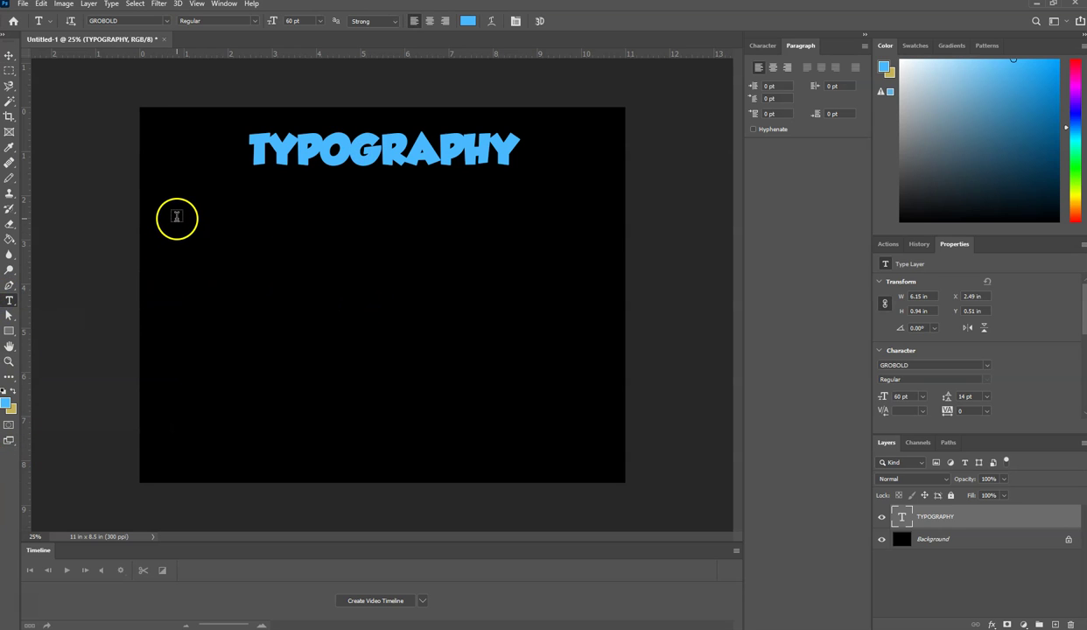
click(176, 221)
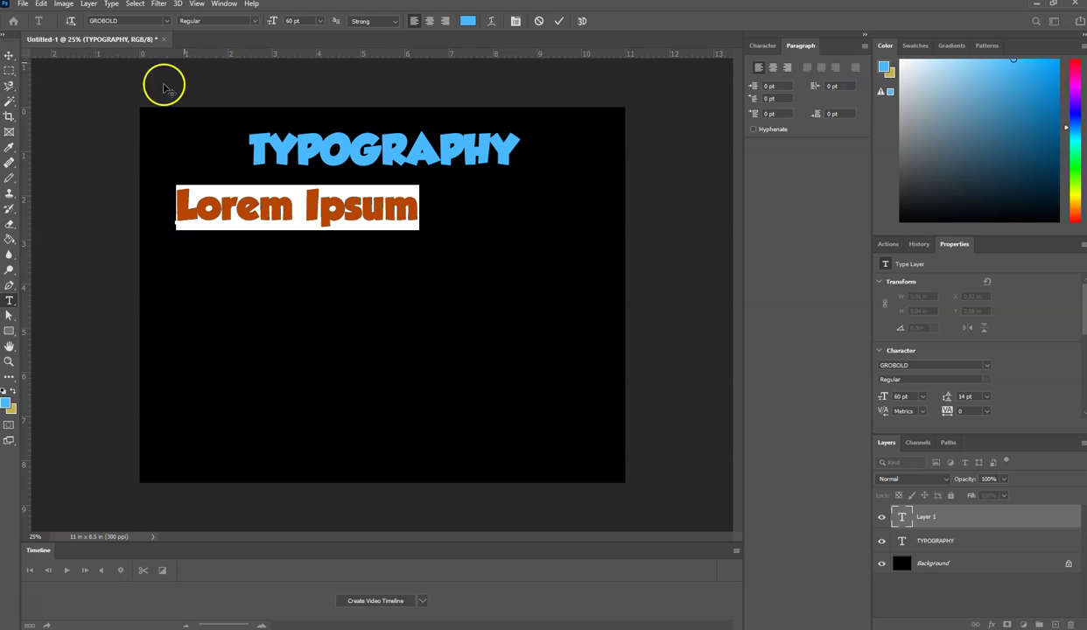
click(167, 22)
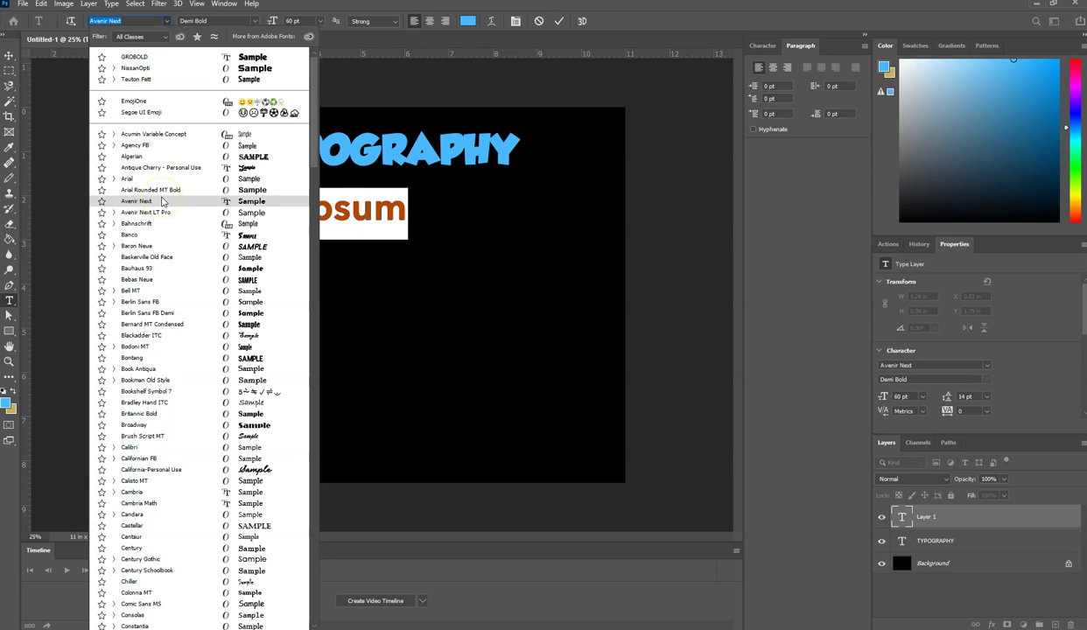
scroll(162, 202, down, 1)
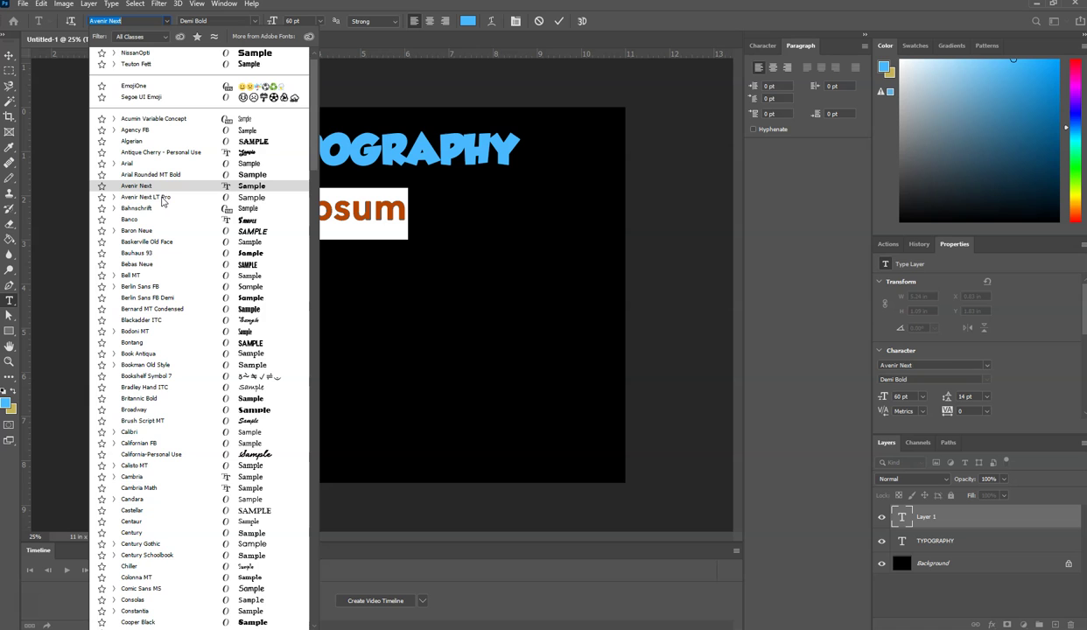
scroll(162, 201, down, 4)
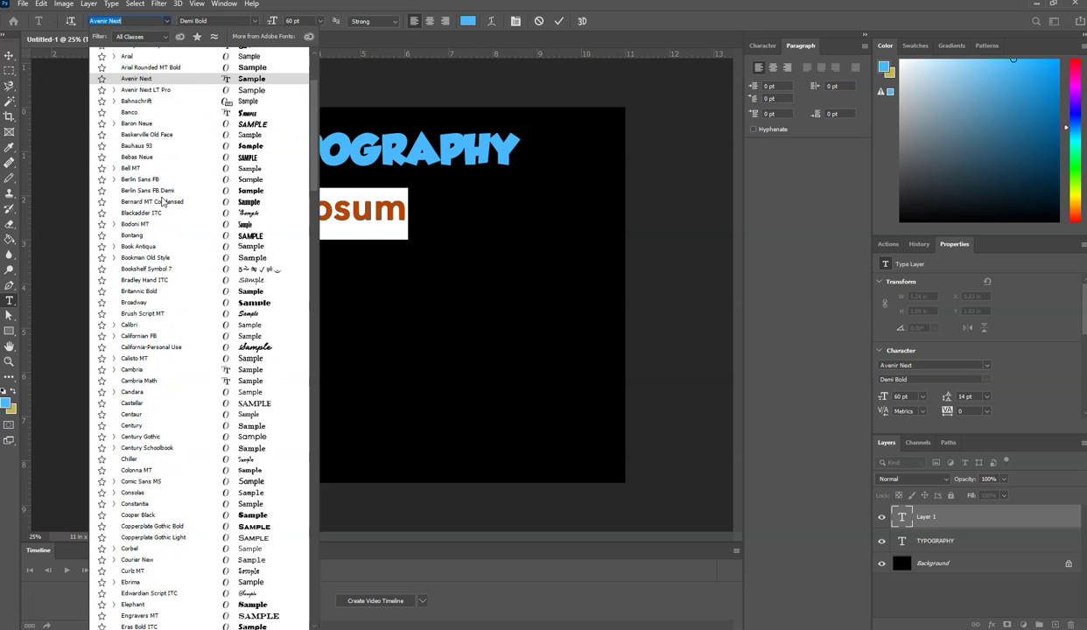
scroll(161, 201, down, 1)
scroll(164, 202, down, 2)
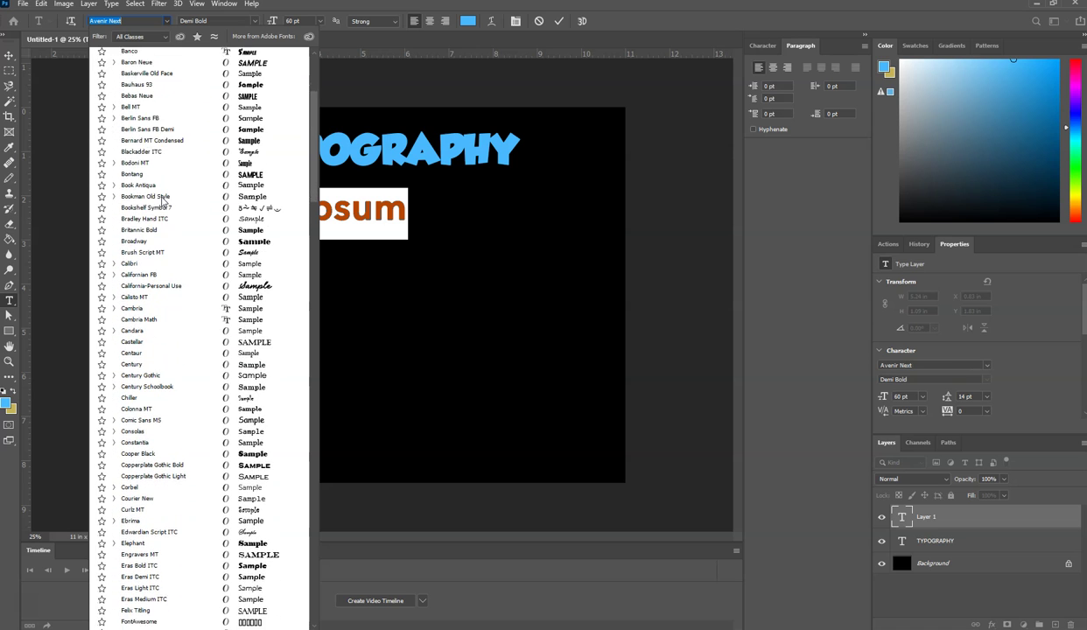
scroll(163, 200, down, 2)
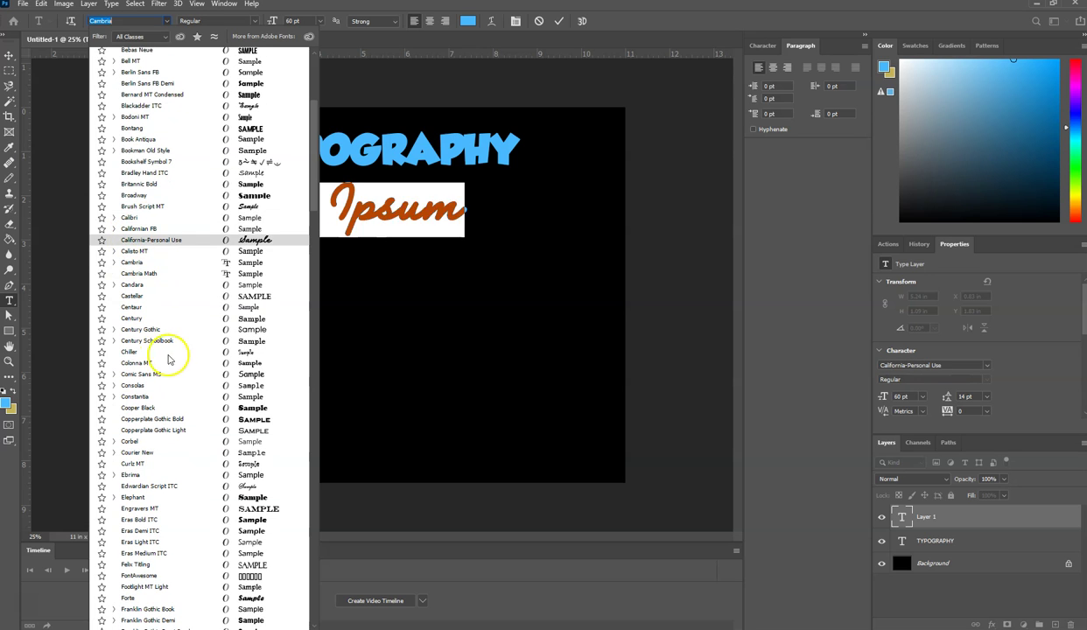
scroll(213, 320, down, 2)
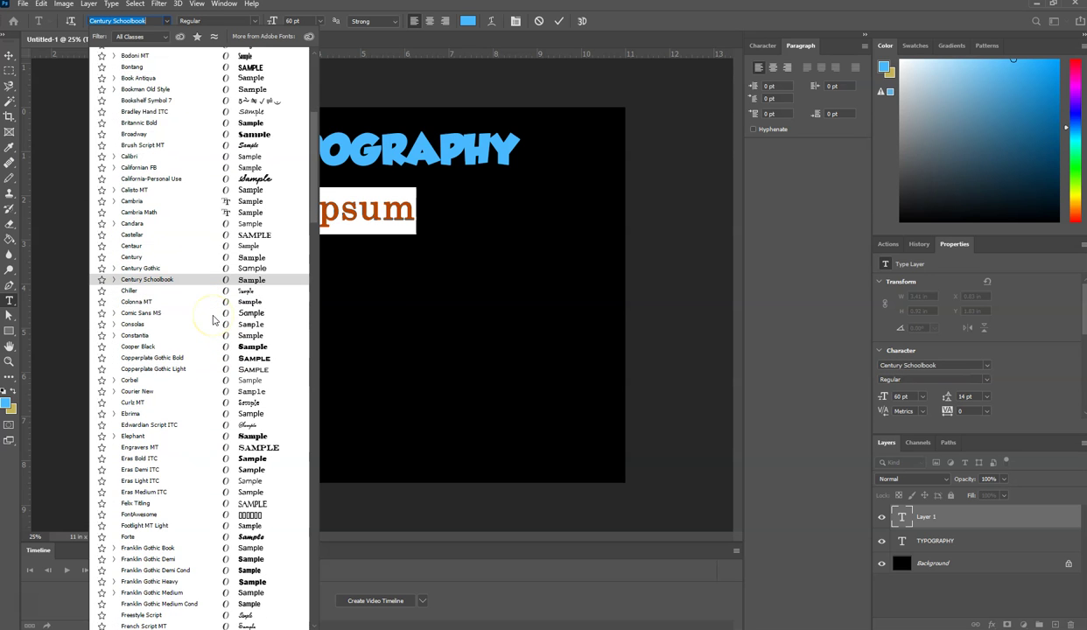
scroll(213, 320, down, 4)
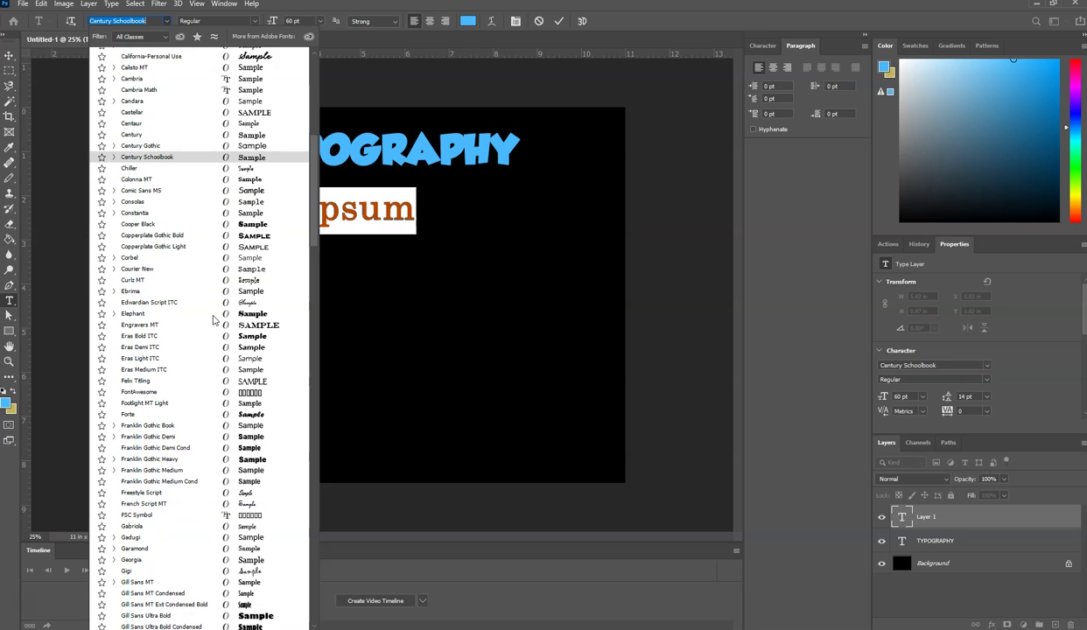
scroll(213, 320, down, 5)
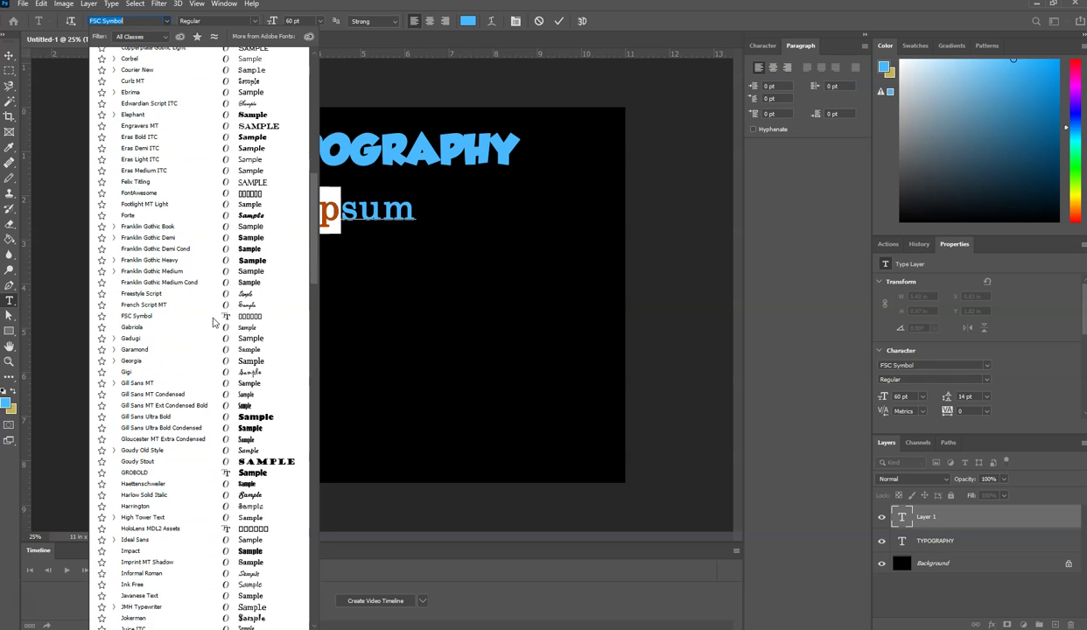
scroll(213, 324, down, 2)
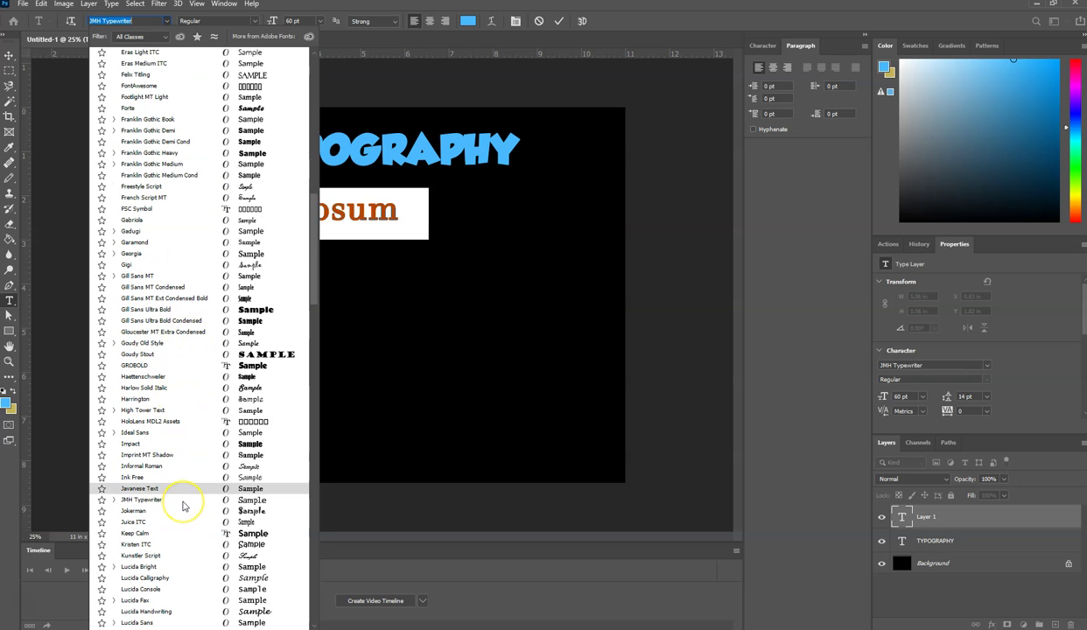
scroll(184, 506, down, 1)
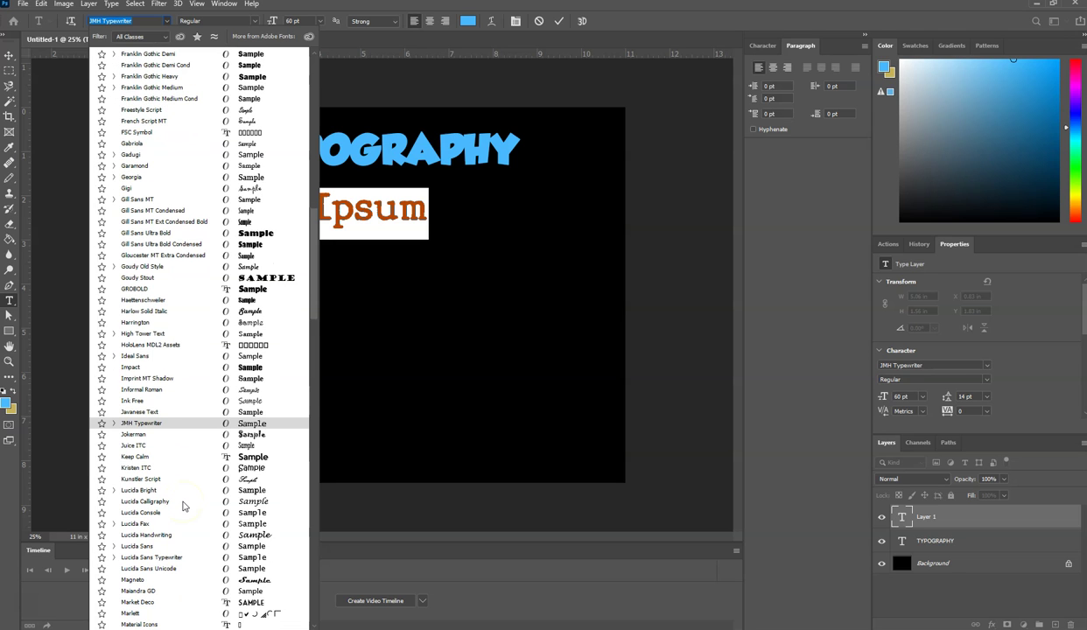
scroll(183, 506, down, 1)
scroll(184, 506, down, 4)
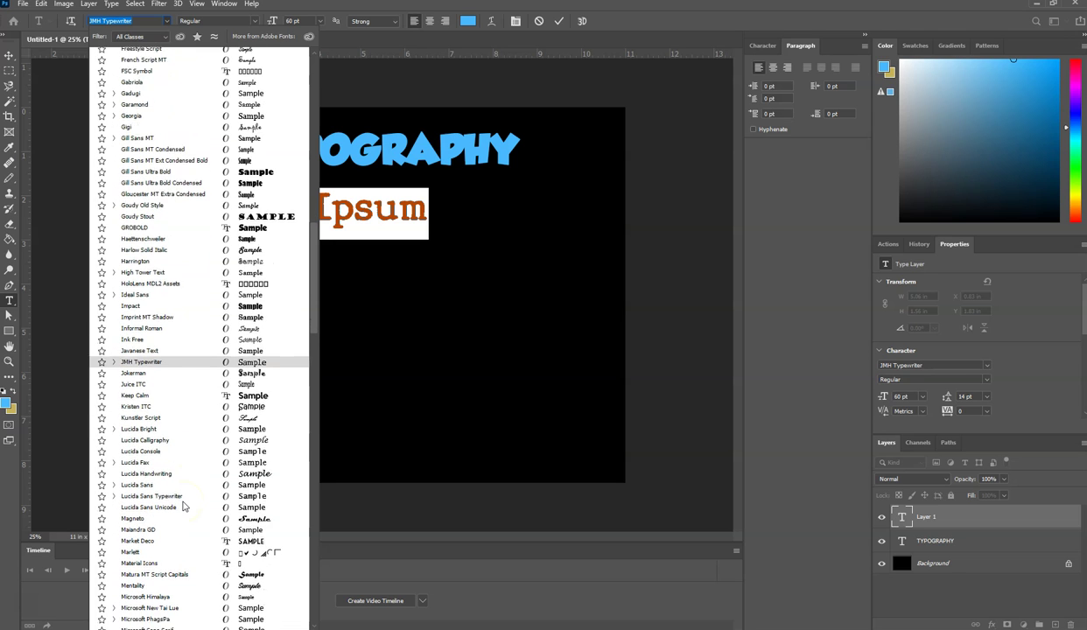
scroll(184, 504, down, 2)
click(170, 575)
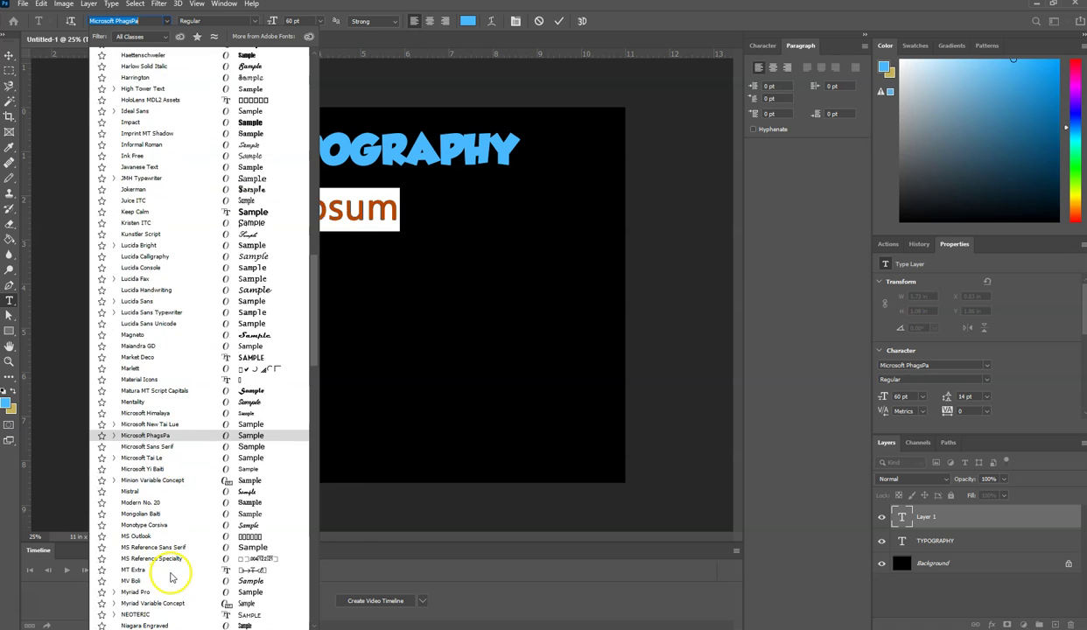
Set the new line's font to Times New Roman and its style to Bold Italic.
text(tim)
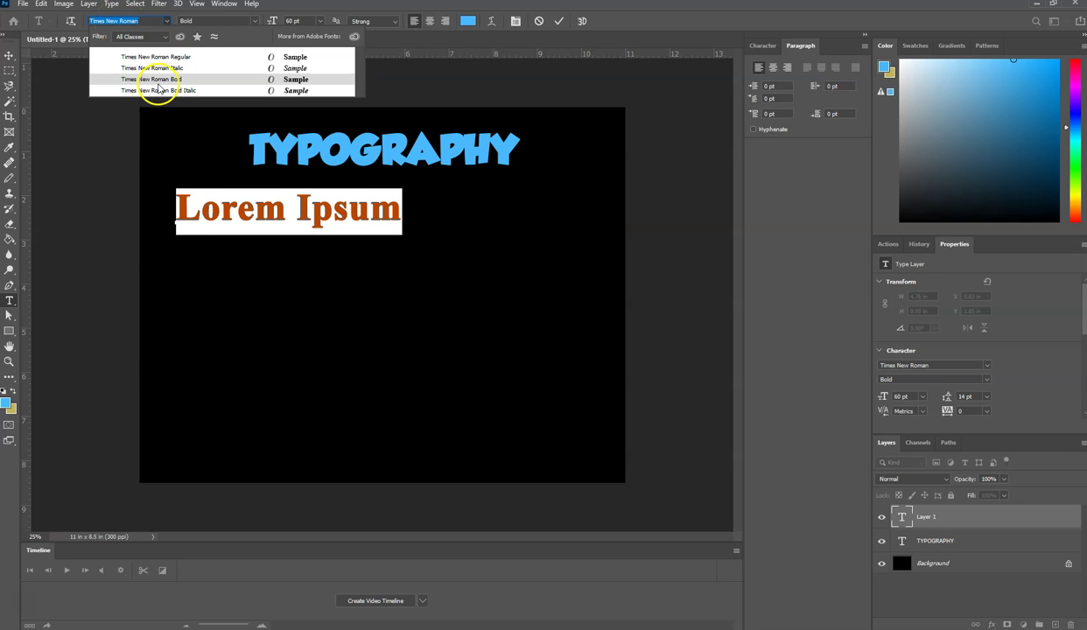
click(159, 84)
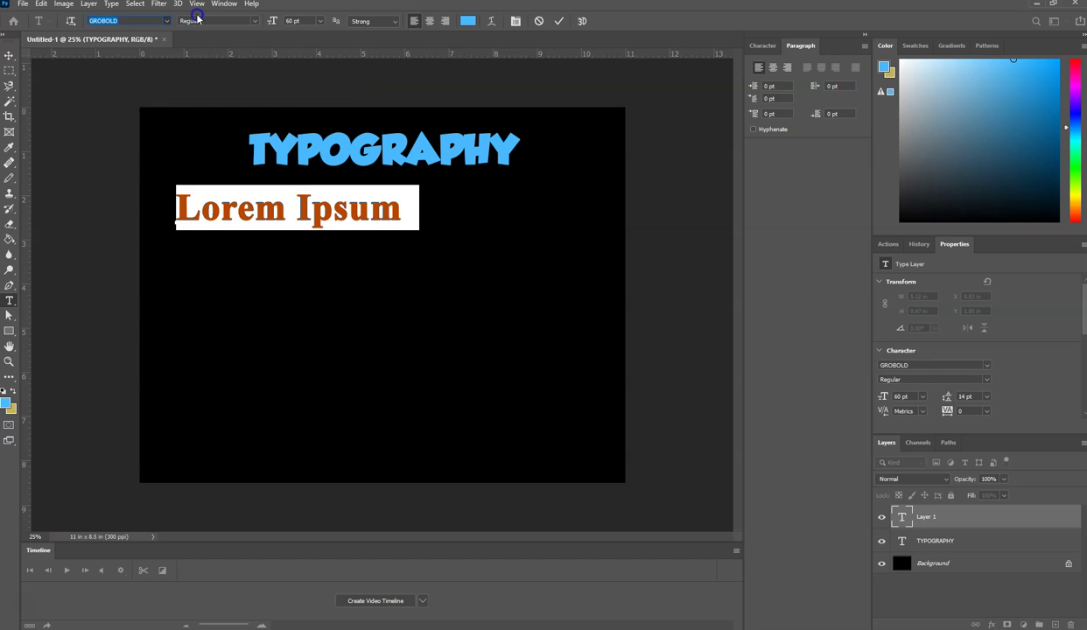
click(254, 20)
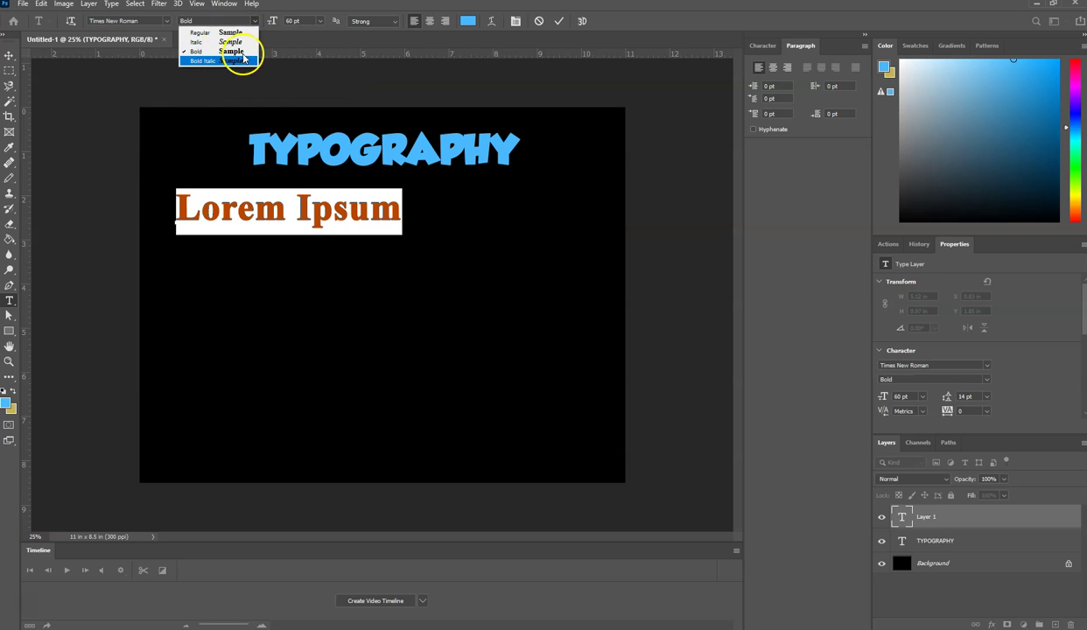
click(208, 61)
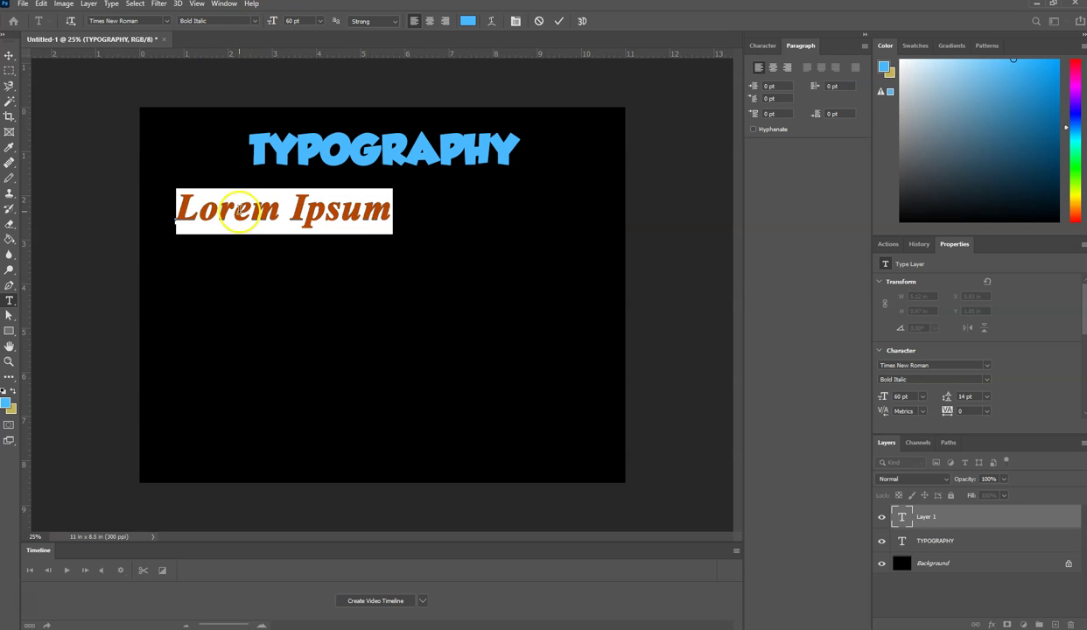
Enter Serif as the line's text and commit it.
text(Serif)
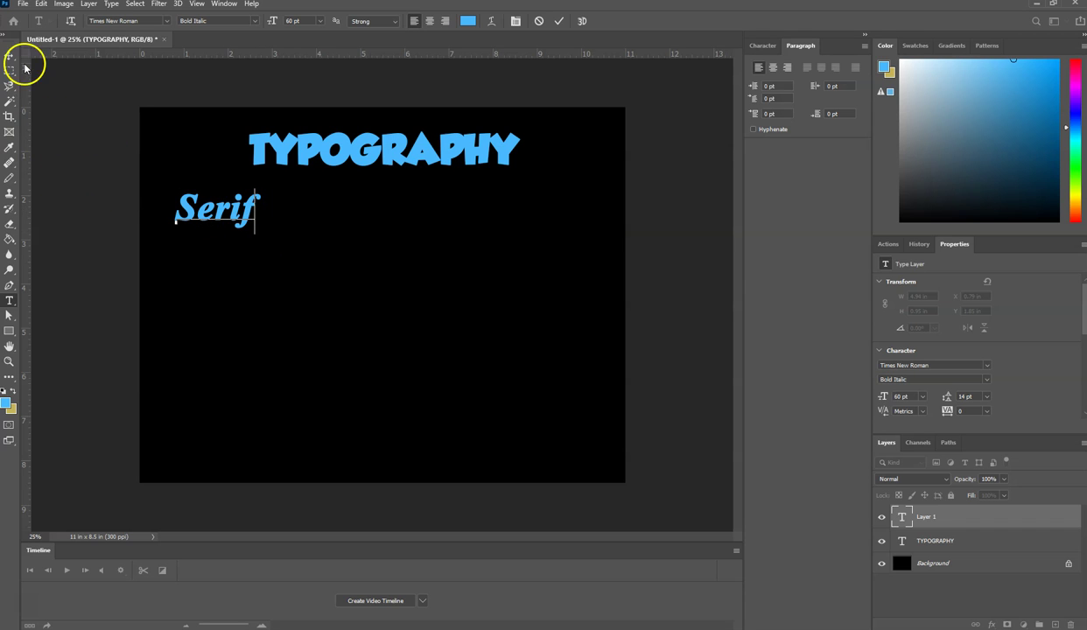
drag(254, 218, 173, 217)
click(177, 218)
drag(264, 194, 254, 207)
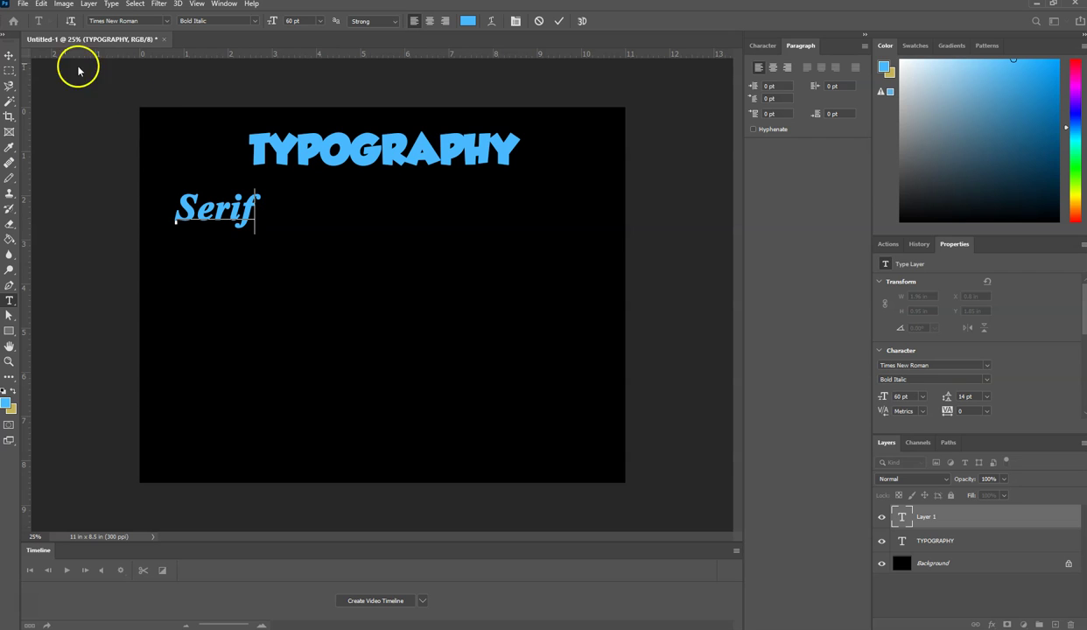
click(9, 55)
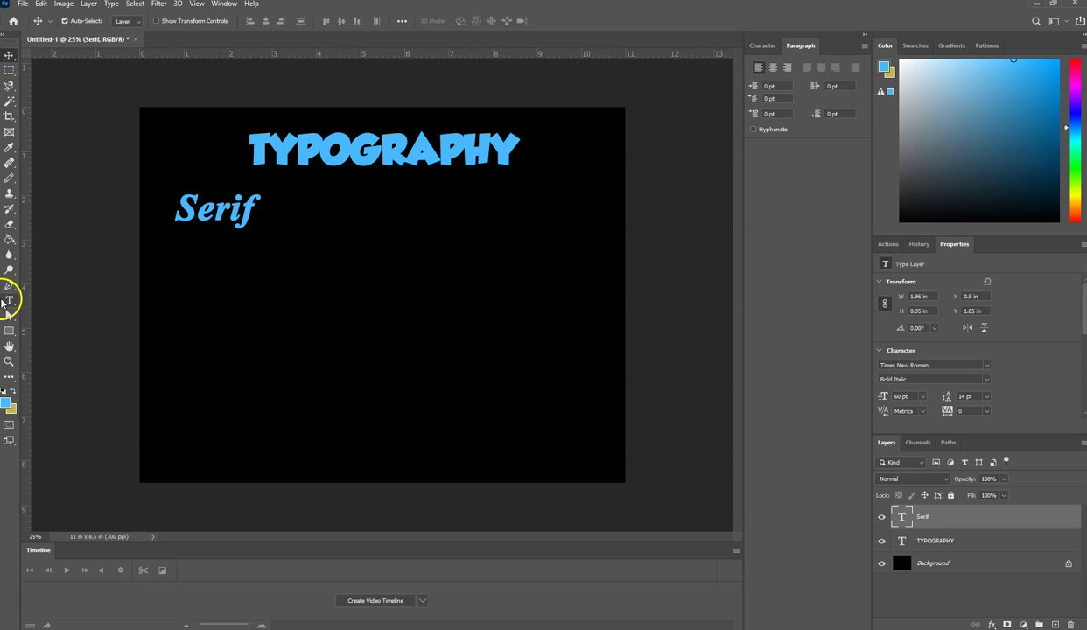
Start another horizontal text line below the word Serif and set its font to Calibri.
click(9, 300)
click(198, 288)
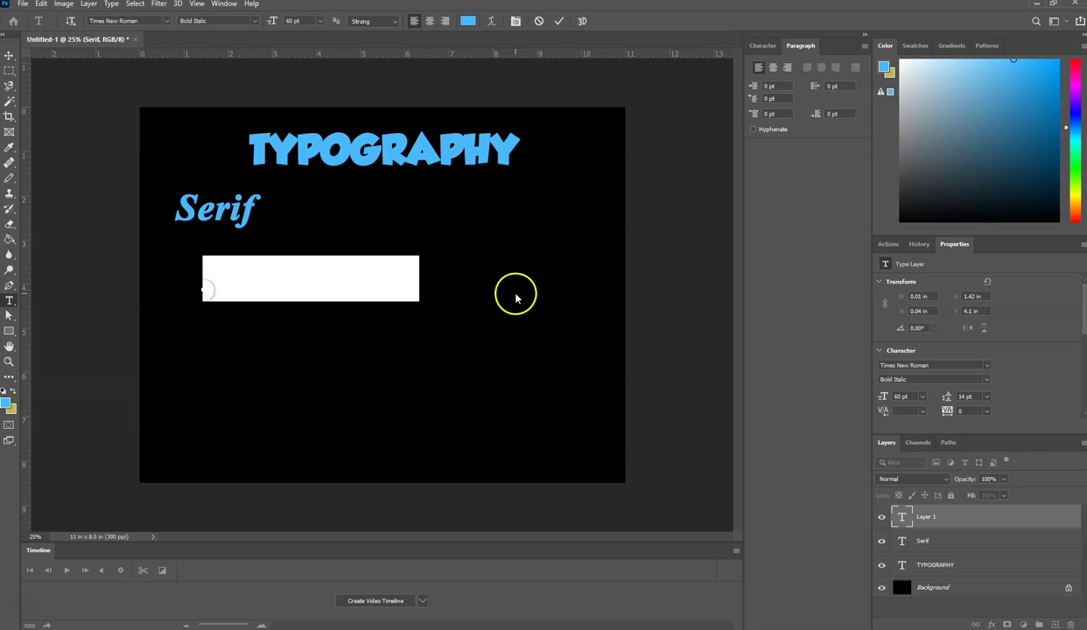
click(167, 22)
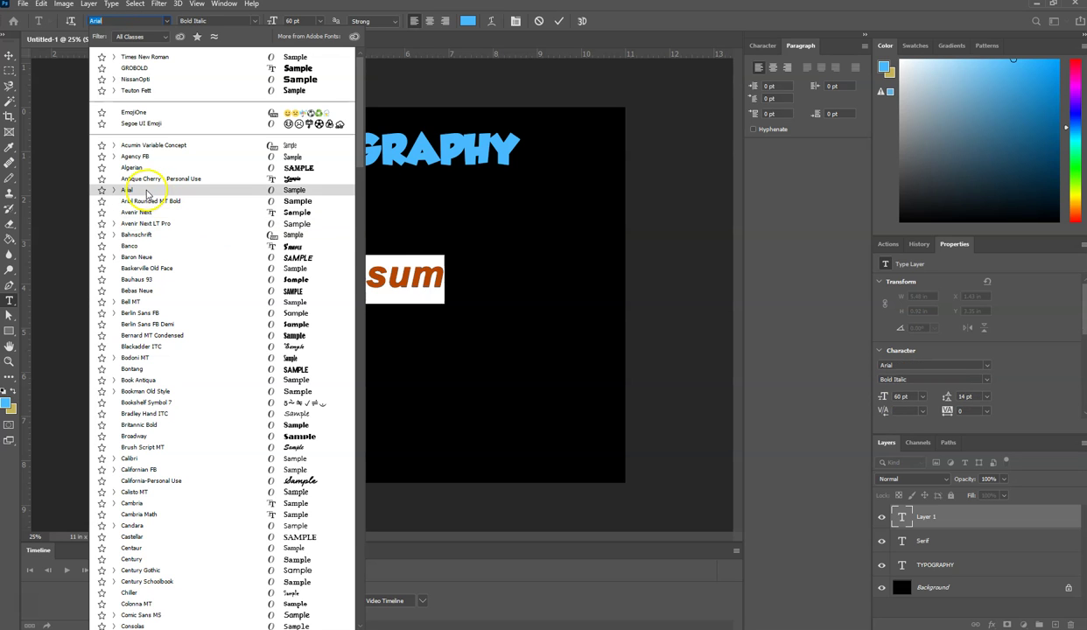
scroll(195, 338, down, 1)
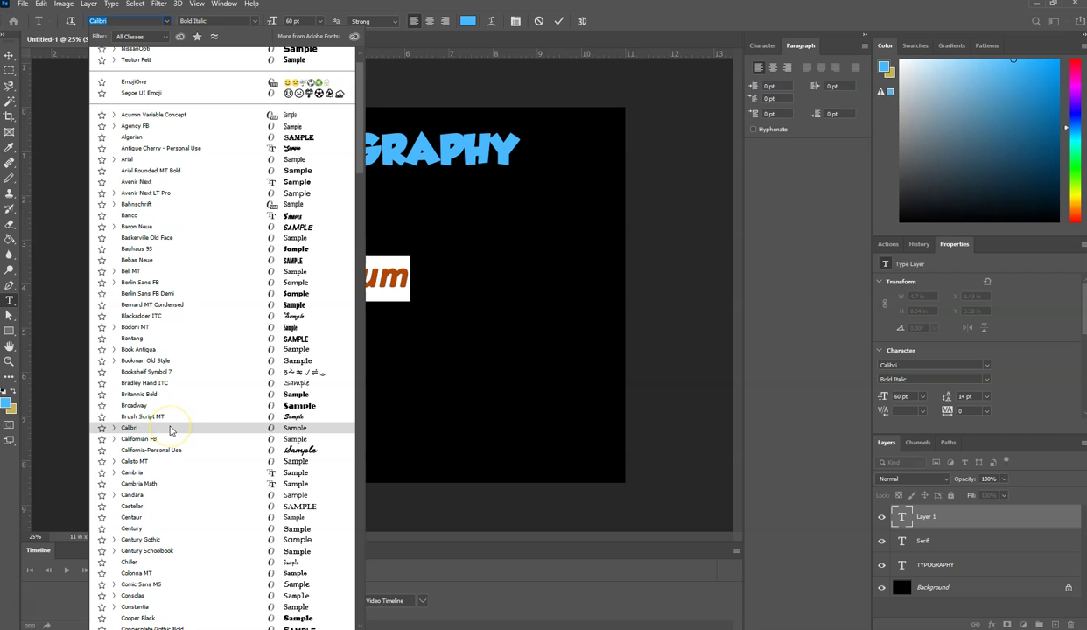
click(172, 430)
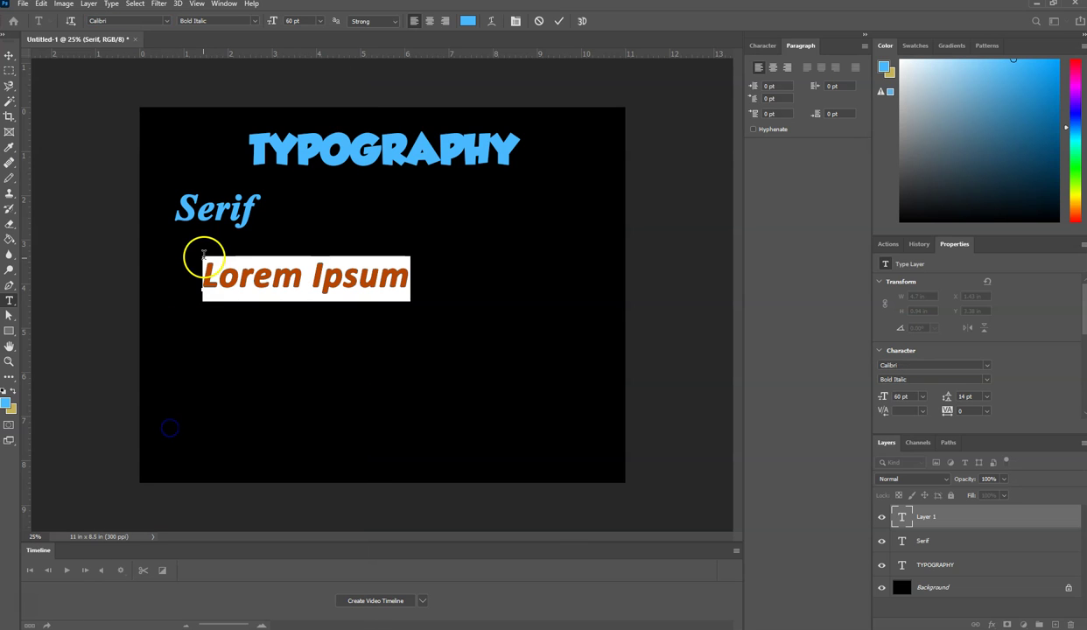
Enter Sans Serif as the line's text and move it beside the word Serif, on the same row.
text(S)
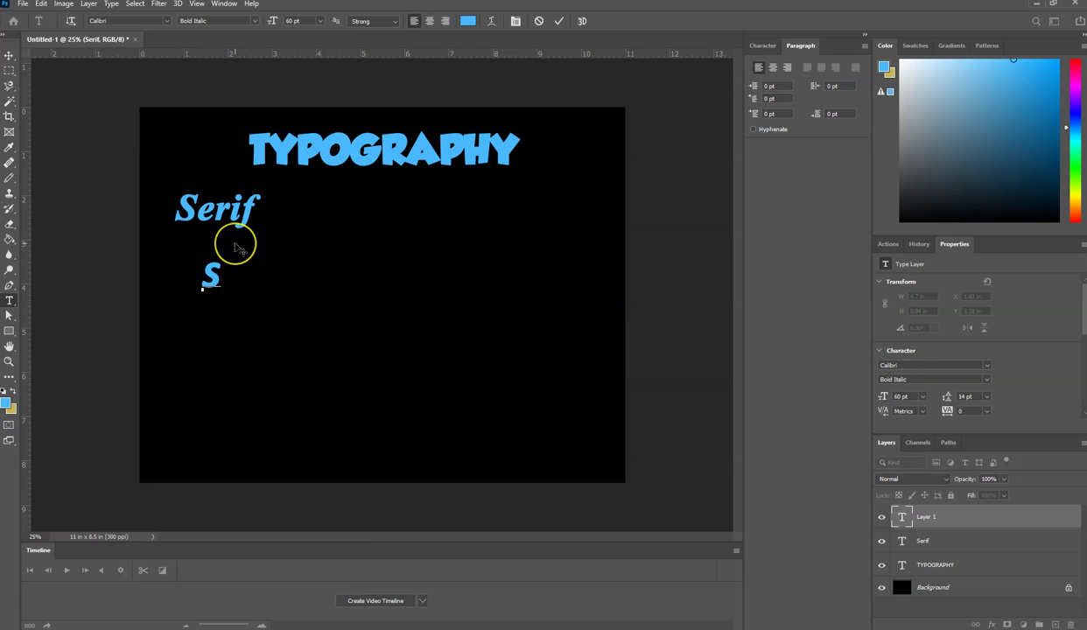
text(ans Se)
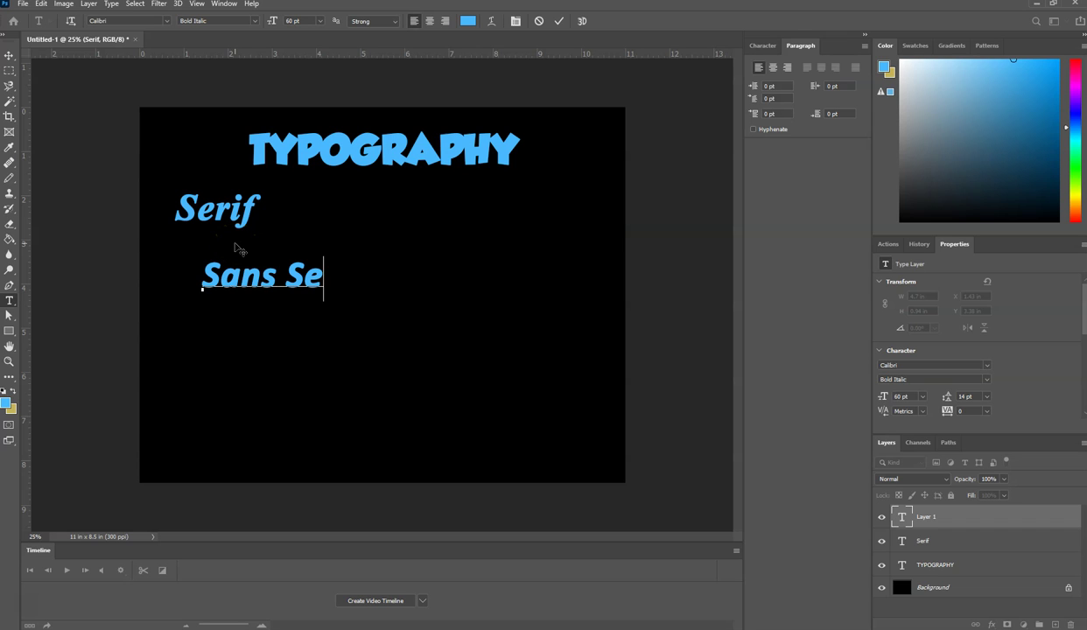
text(rif)
click(8, 54)
drag(254, 282, 347, 211)
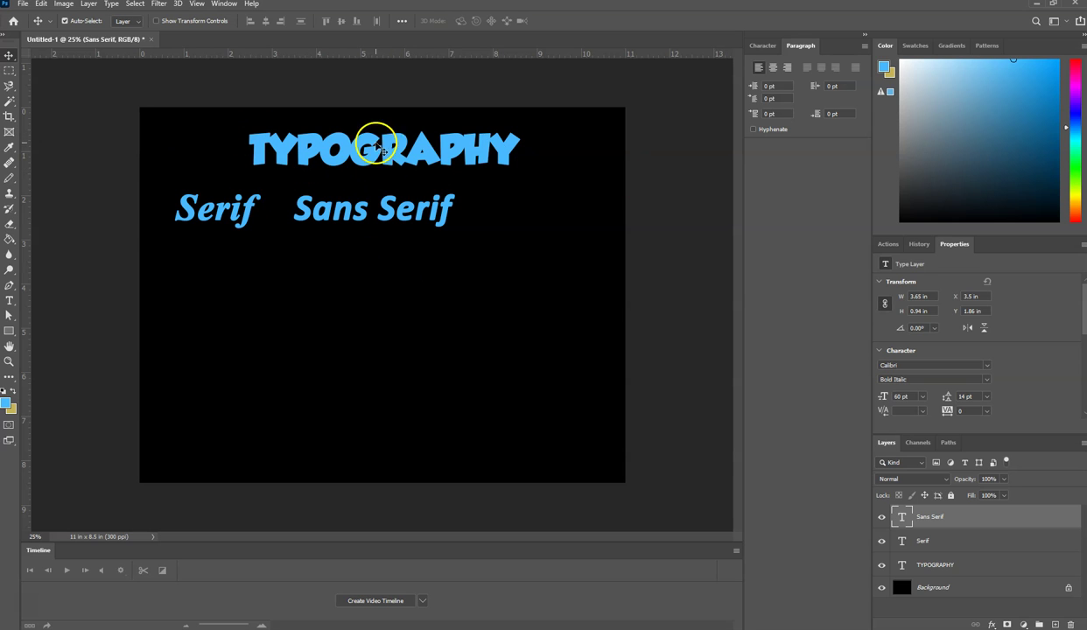
Add a horizontal text line reading Script in the empty area below the Serif row and select the whole word.
click(10, 301)
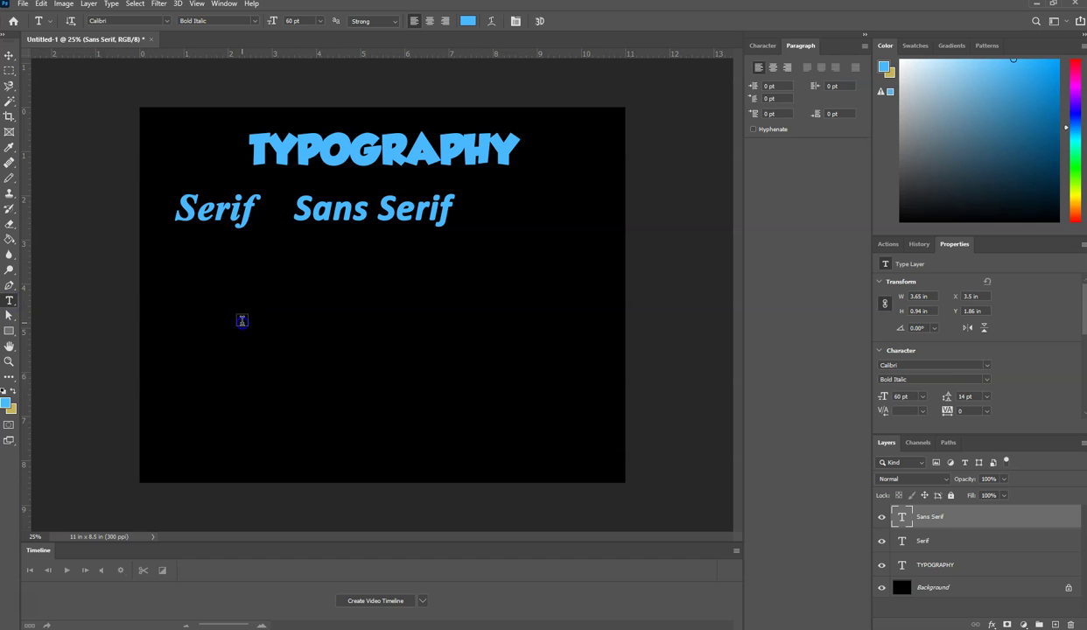
click(242, 318)
text(Sc)
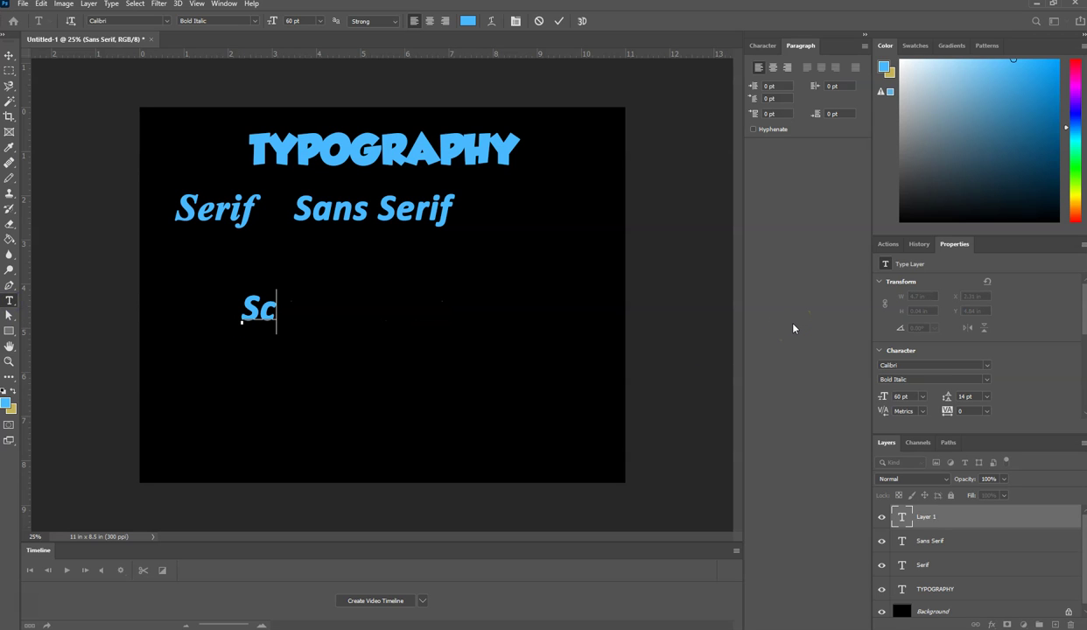
text(ript)
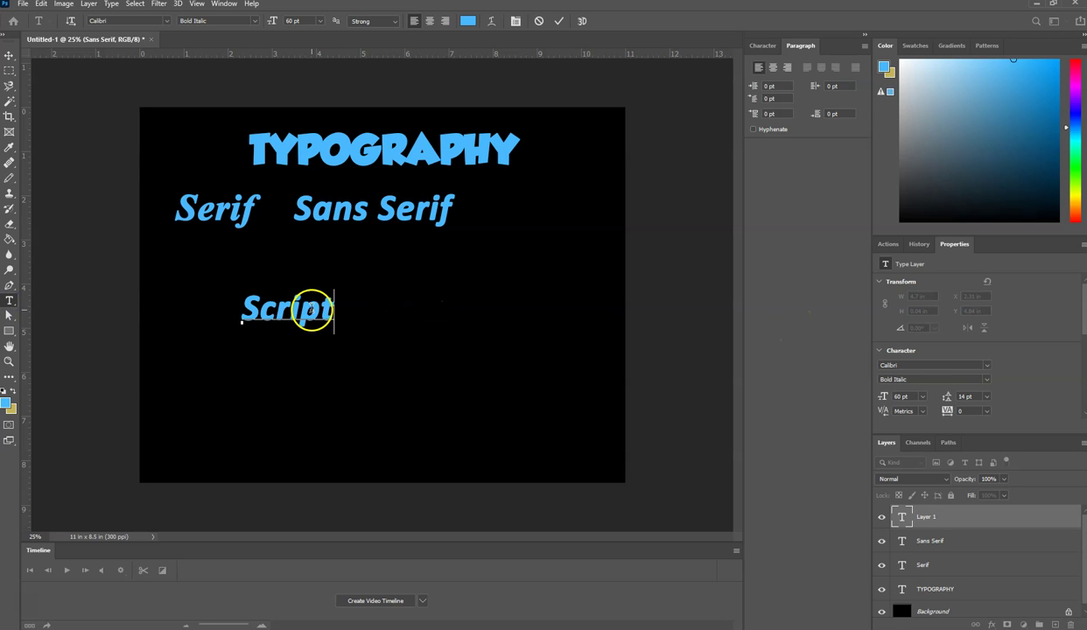
drag(335, 308, 121, 291)
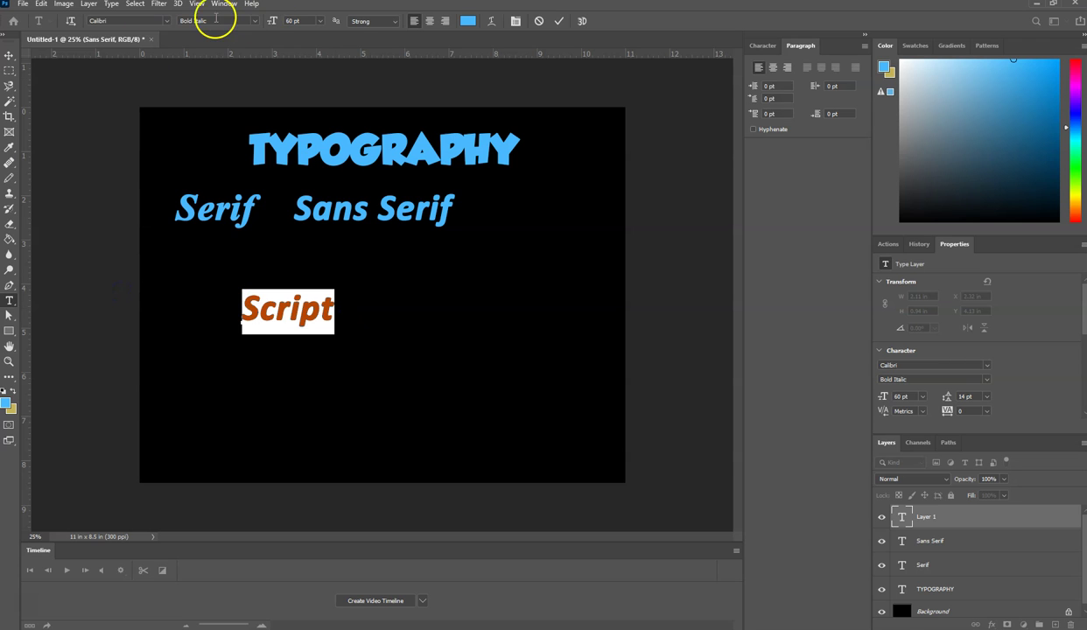
Set the font of the selected word Script to California-Personal Use.
click(167, 21)
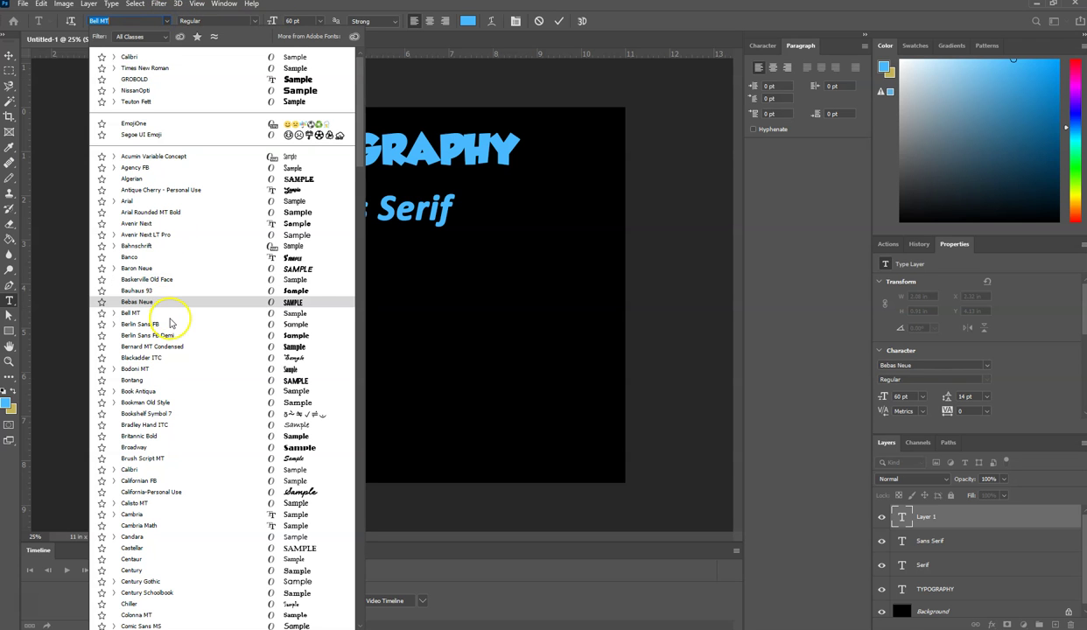
scroll(170, 315, down, 2)
scroll(172, 324, down, 2)
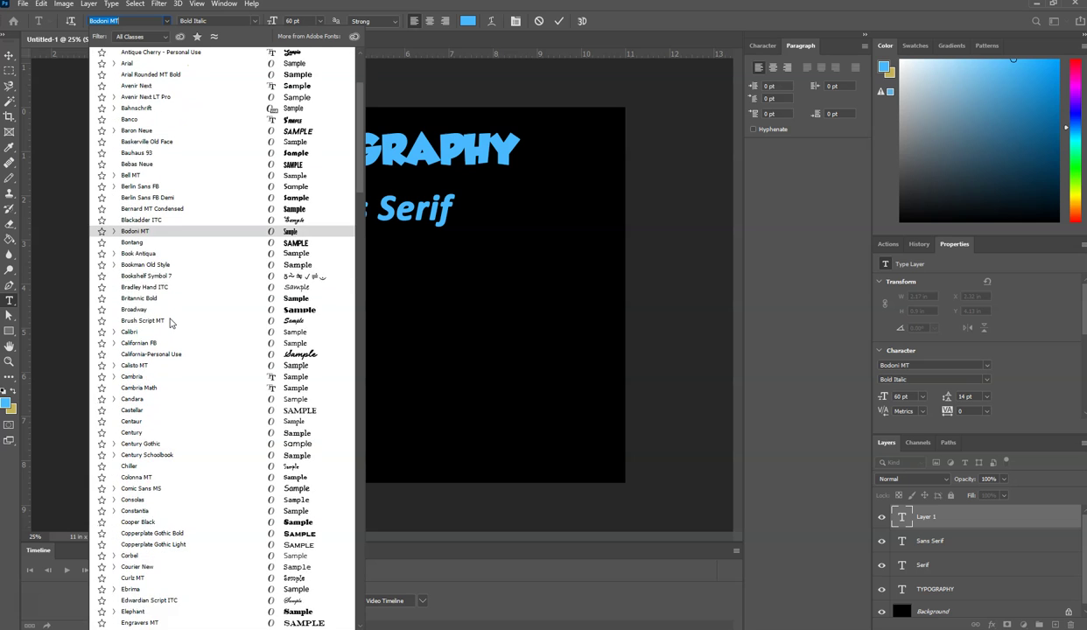
scroll(171, 319, down, 1)
scroll(179, 307, down, 1)
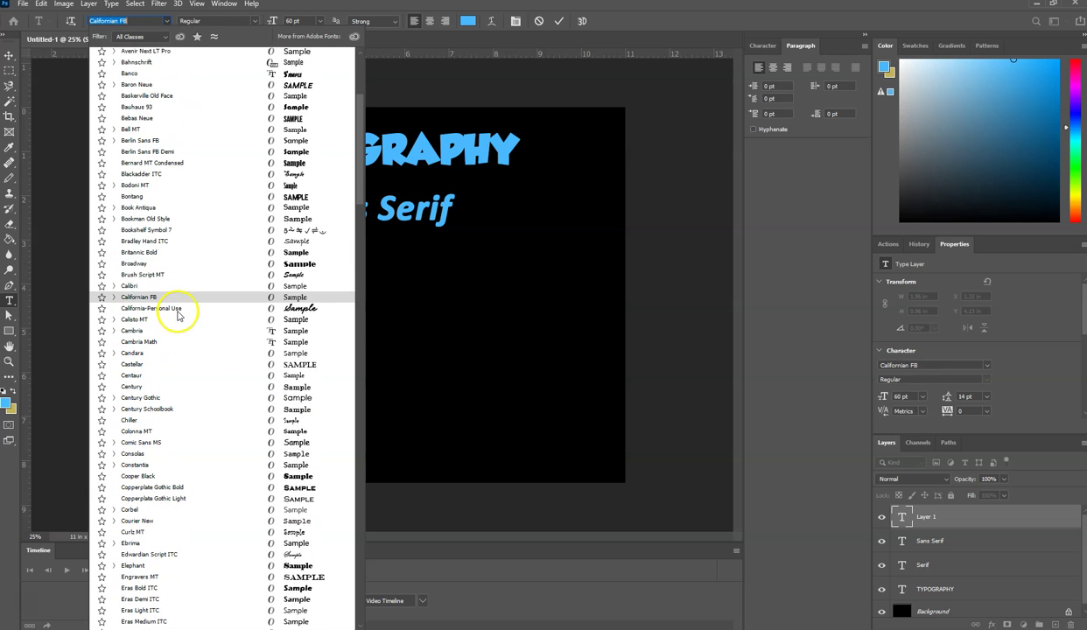
click(145, 296)
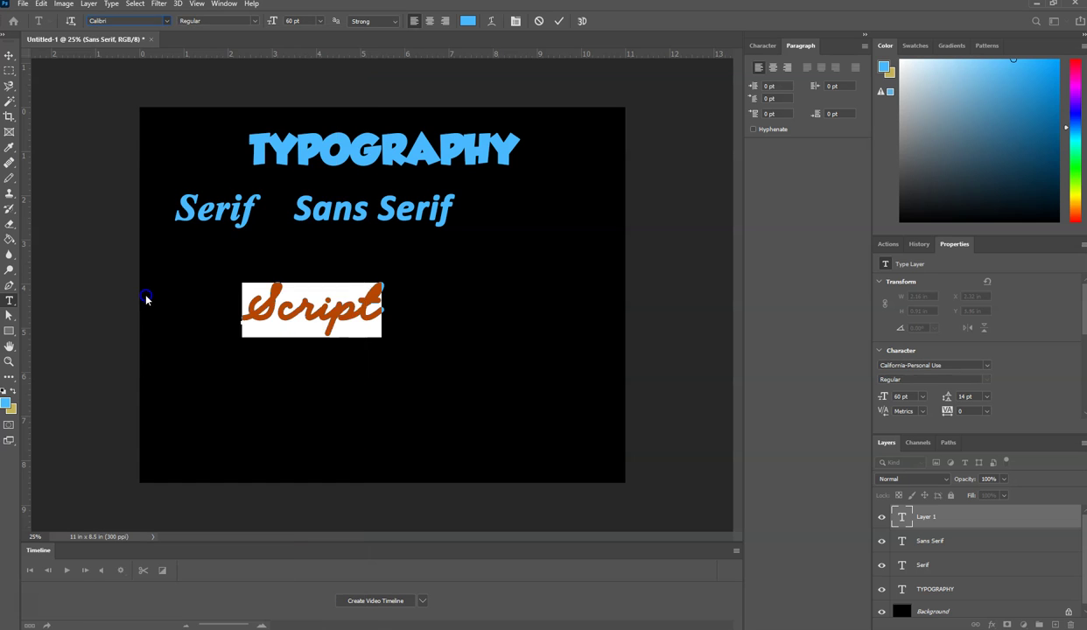
Set the font of the selected word Script to Edwardian Script ITC.
click(164, 20)
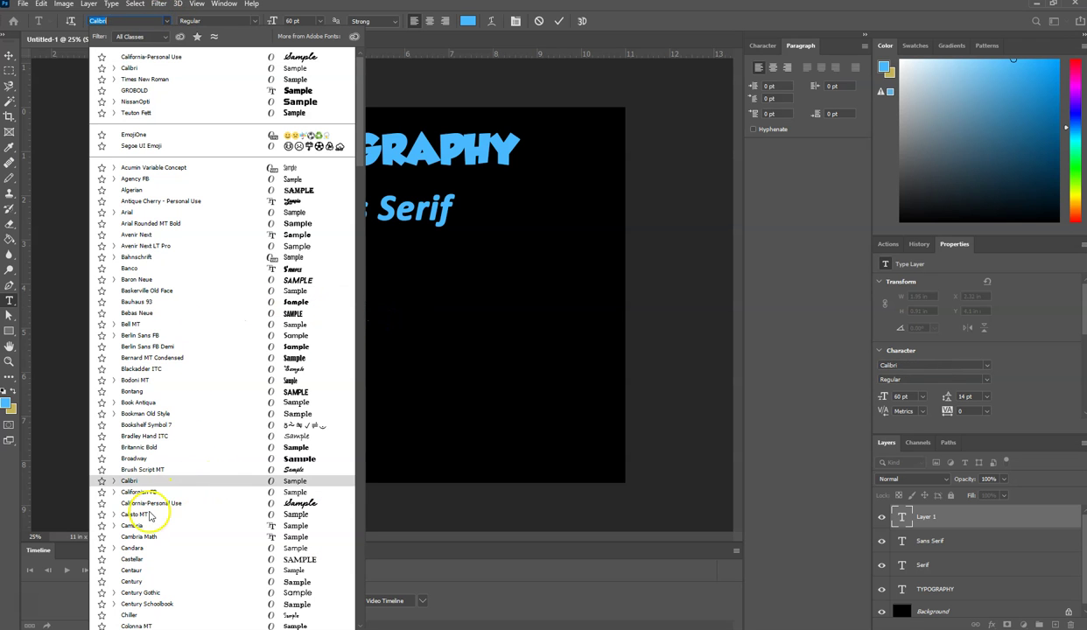
scroll(160, 511, down, 1)
scroll(161, 506, down, 4)
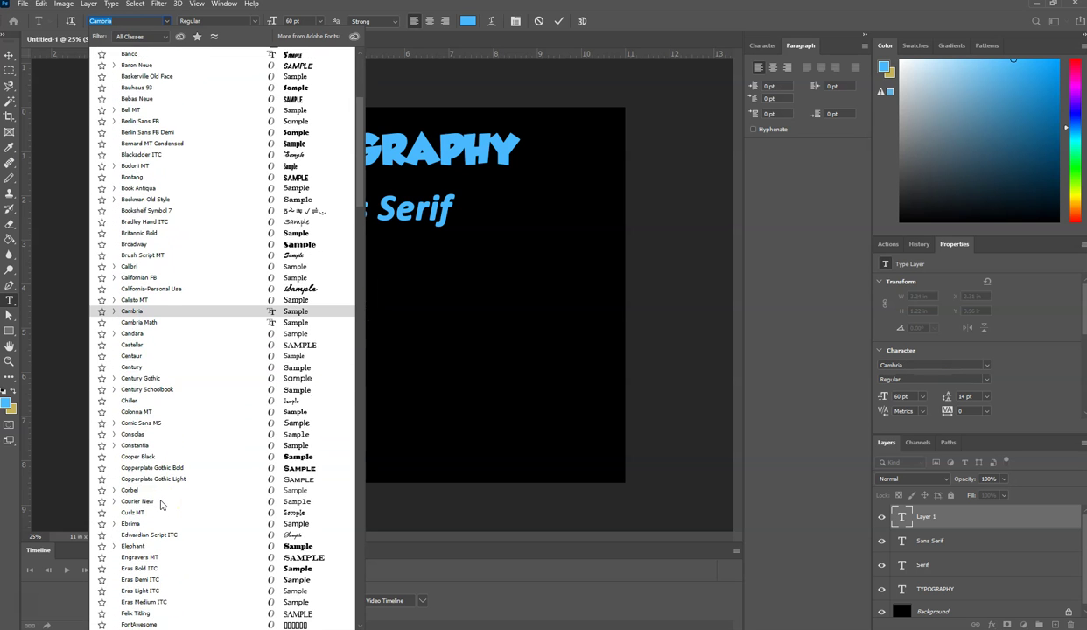
scroll(160, 504, down, 2)
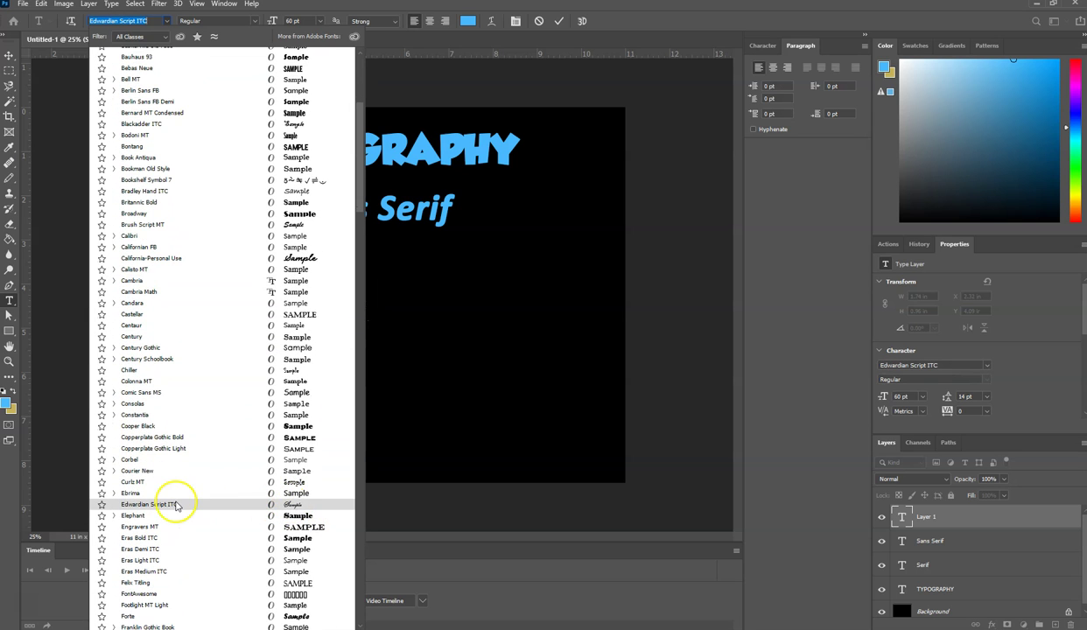
click(176, 505)
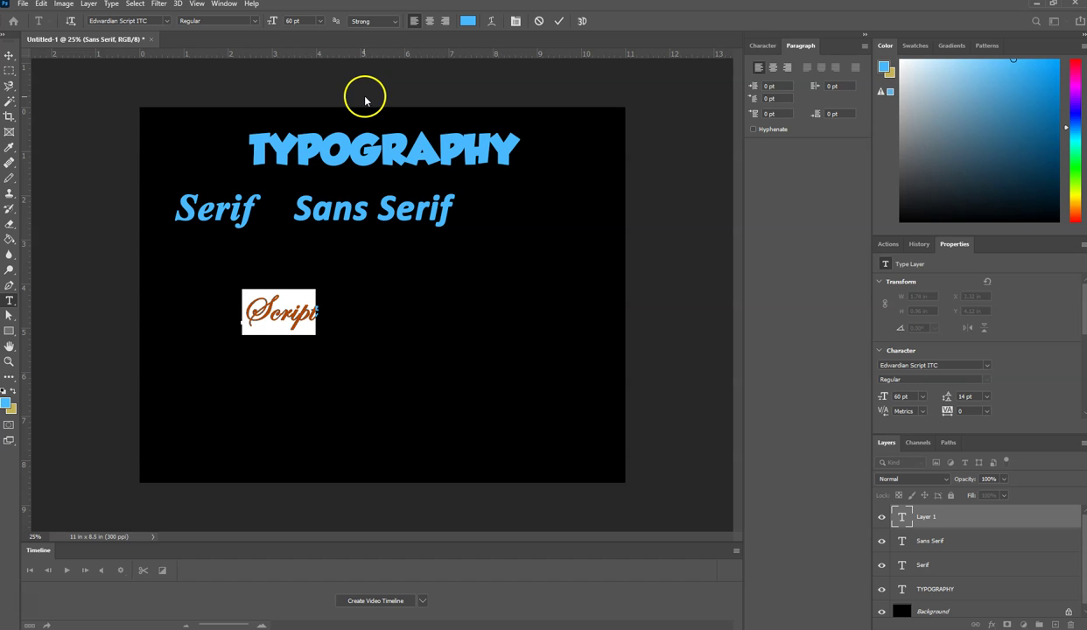
Move the word Script directly below Serif and enlarge it with Free Transform to about 127% width and 128% height.
click(8, 61)
drag(283, 315, 270, 228)
key(ctrl+t)
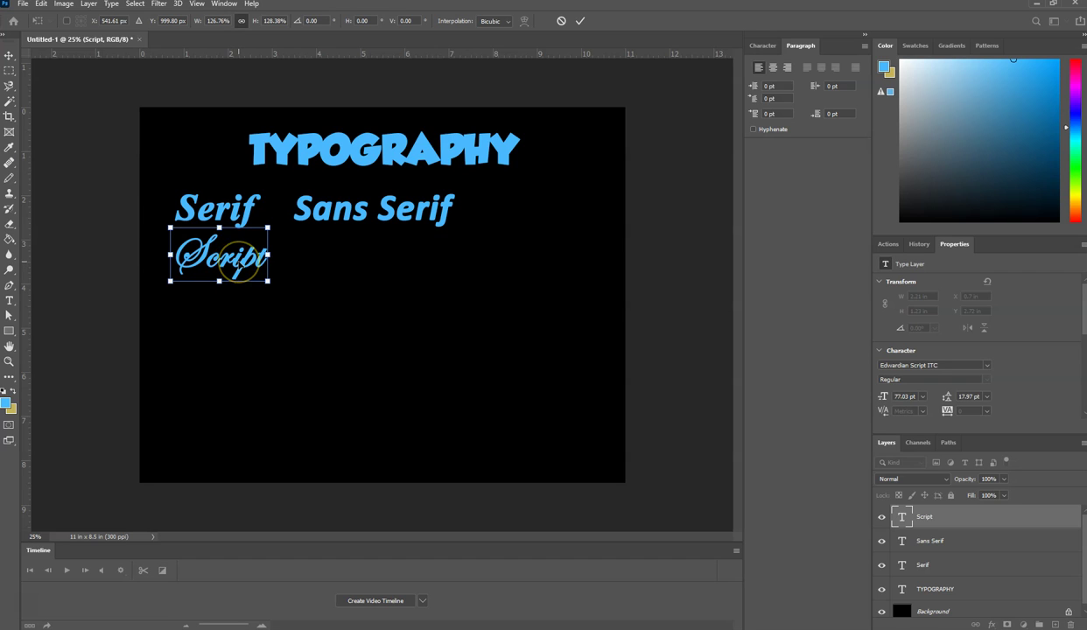
key(Return)
click(53, 226)
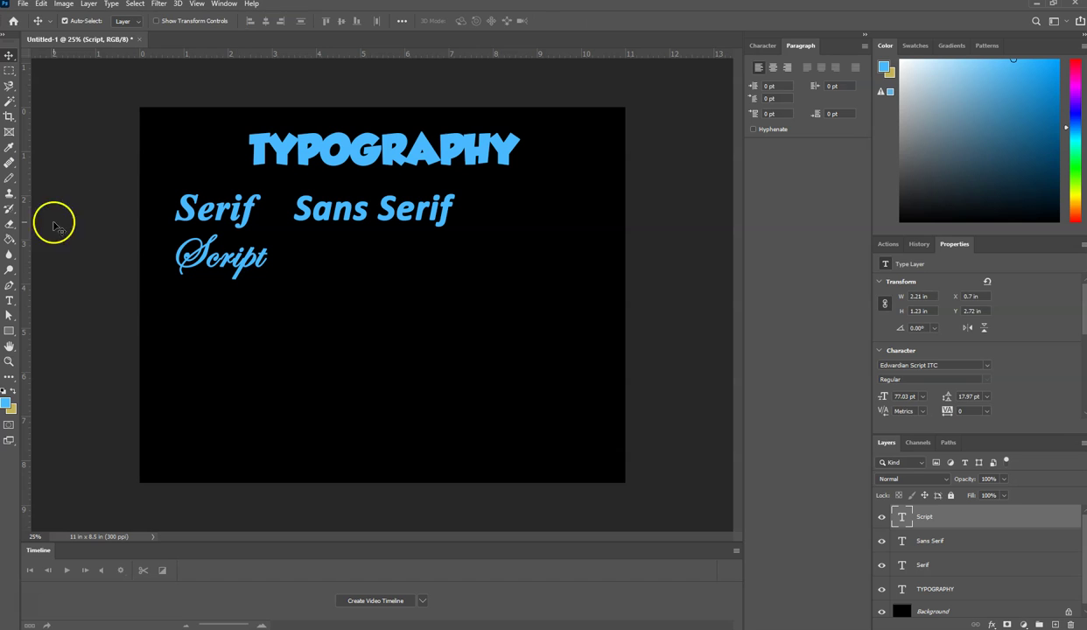
click(9, 301)
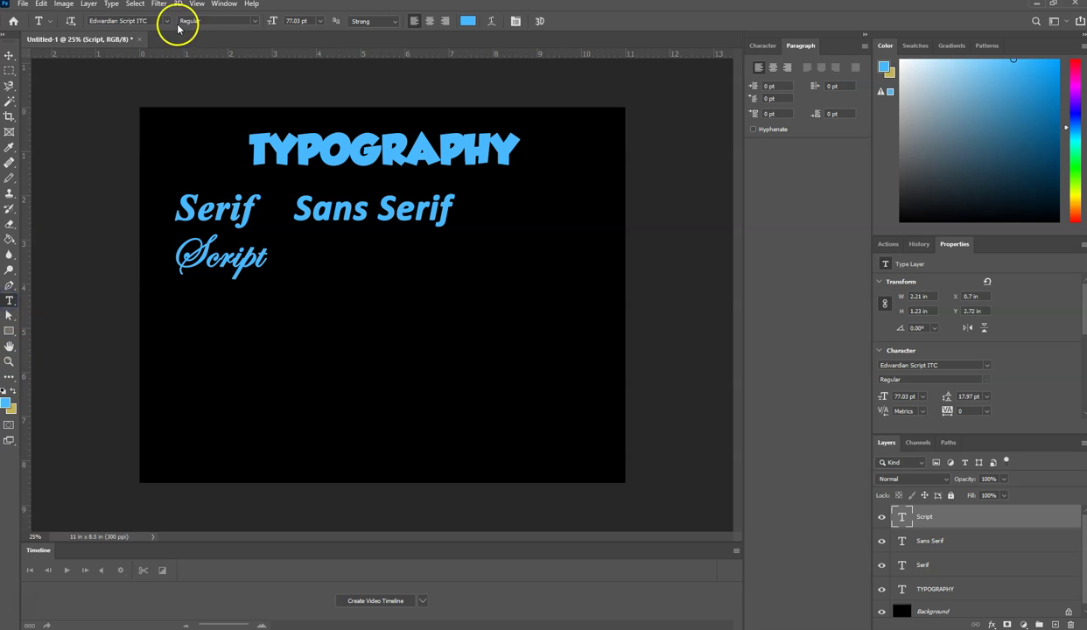
click(166, 21)
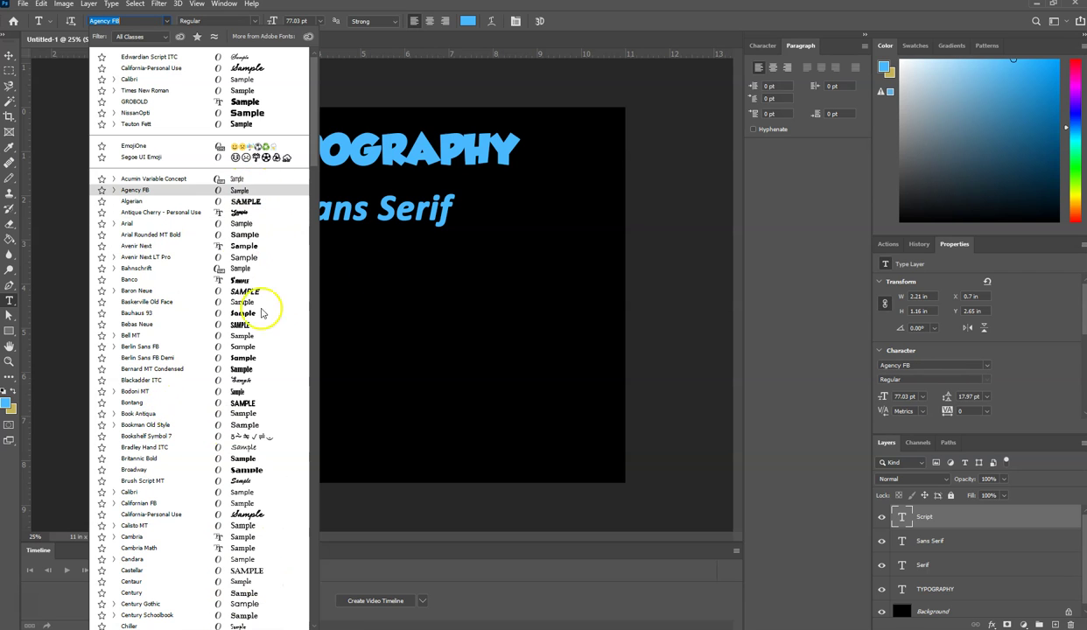
click(561, 12)
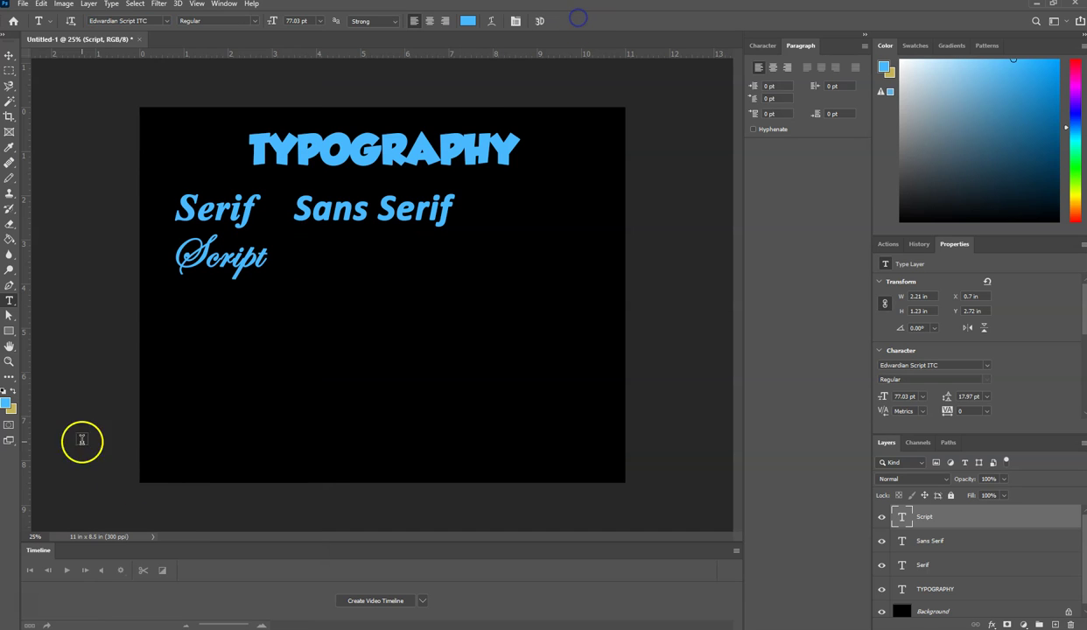
click(10, 58)
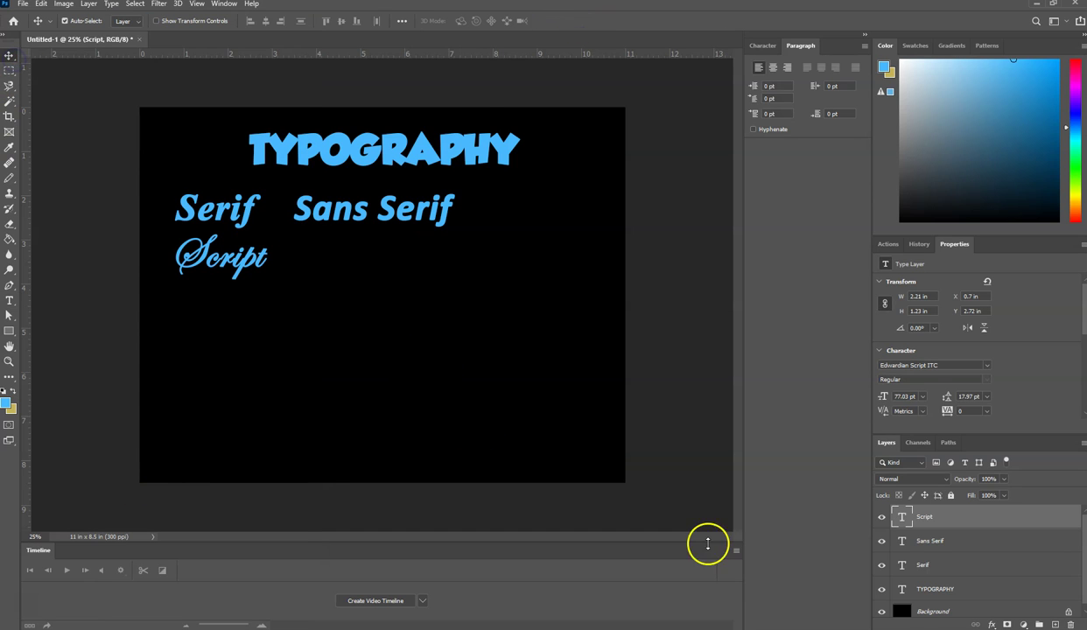
scroll(943, 593, down, 1)
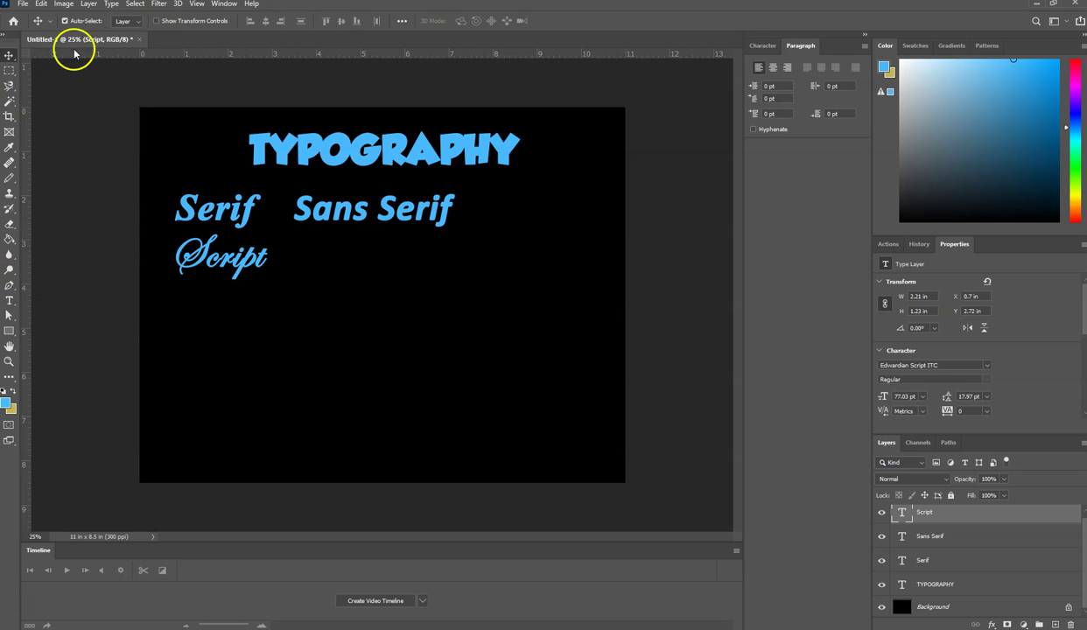
Try Crisp and Smooth anti-aliasing on the TYPOGRAPHY heading, set it to None and commit the text edit.
click(9, 300)
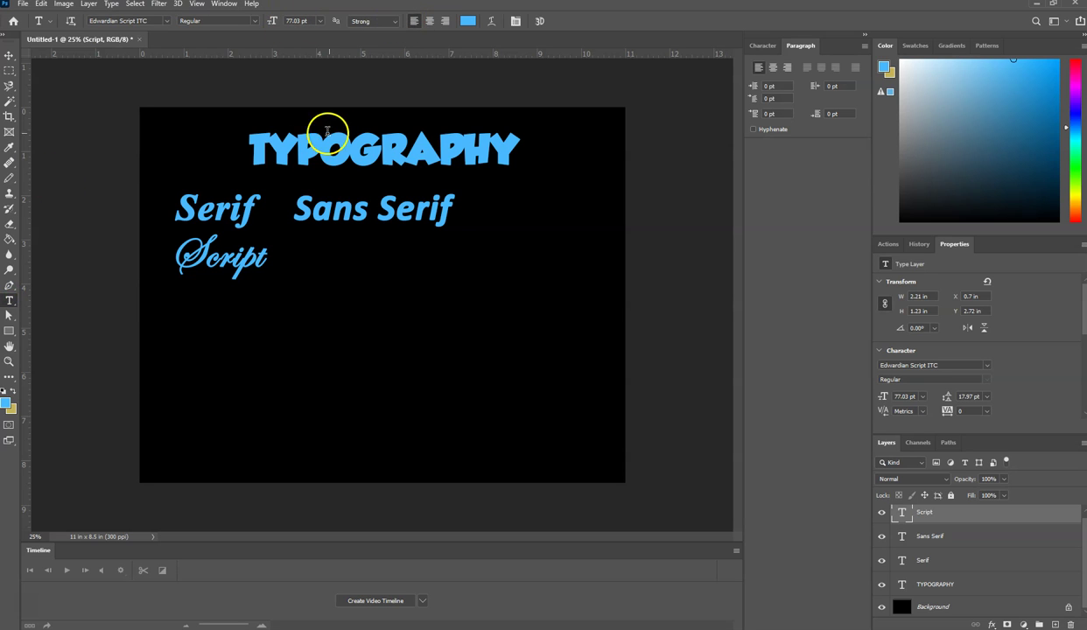
drag(255, 156, 560, 163)
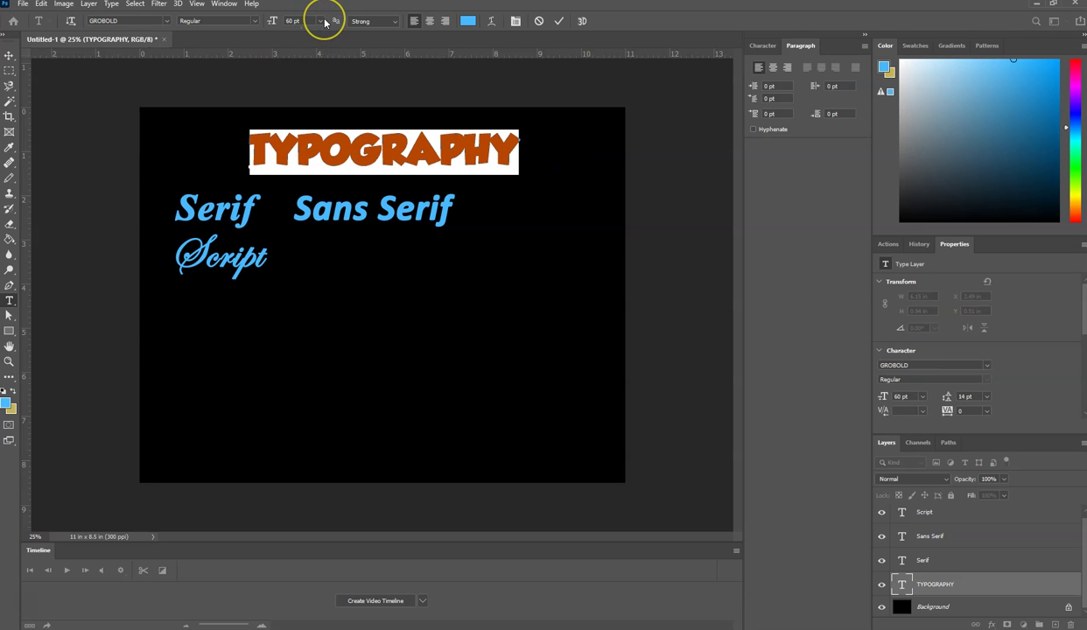
click(396, 23)
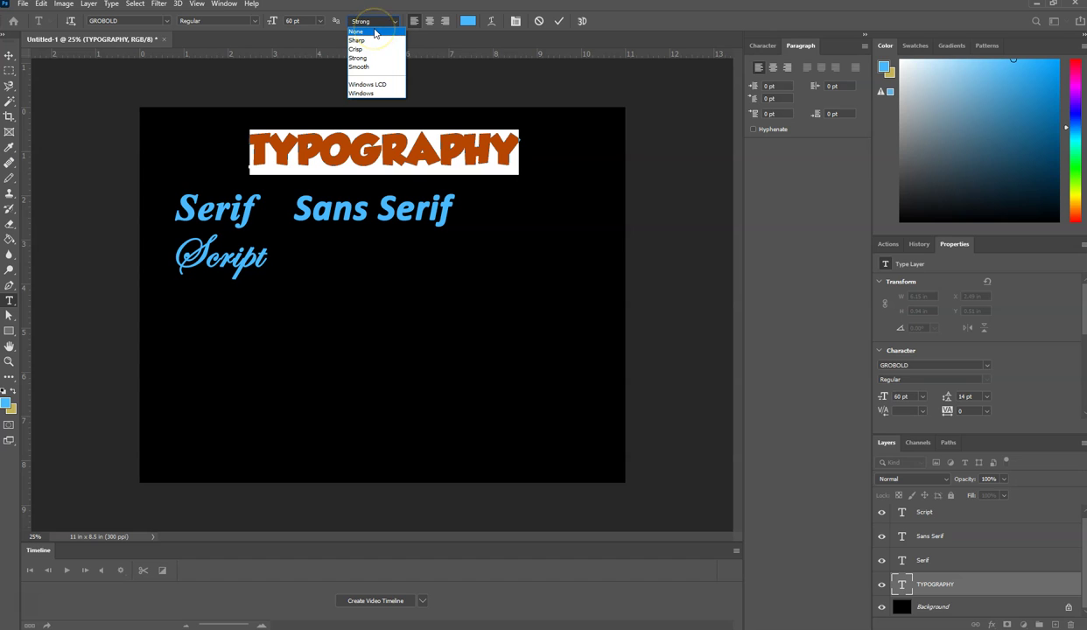
click(369, 41)
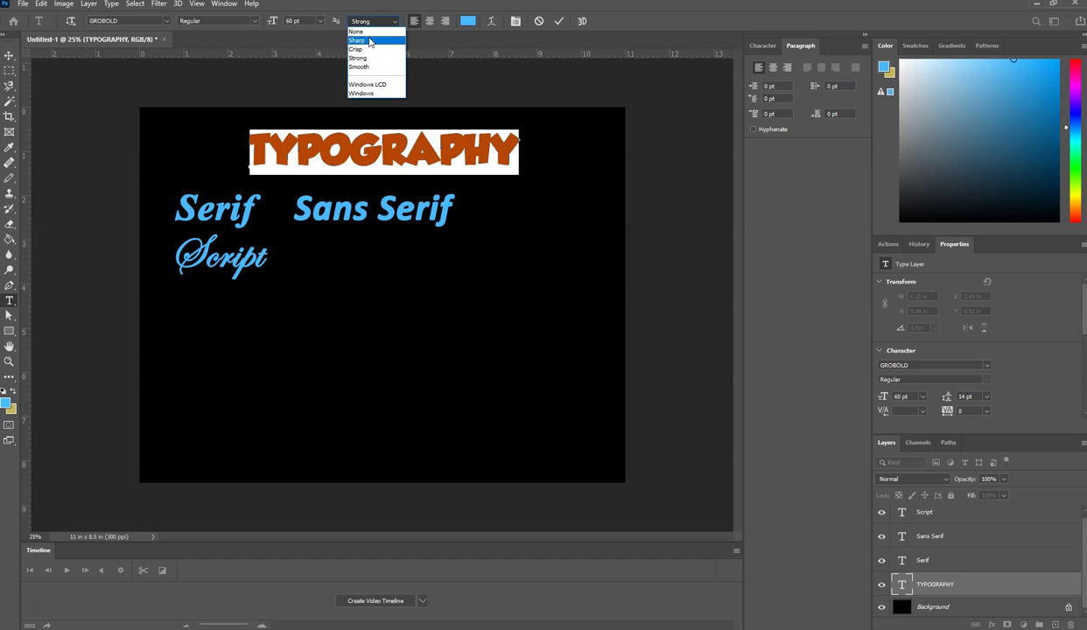
click(367, 50)
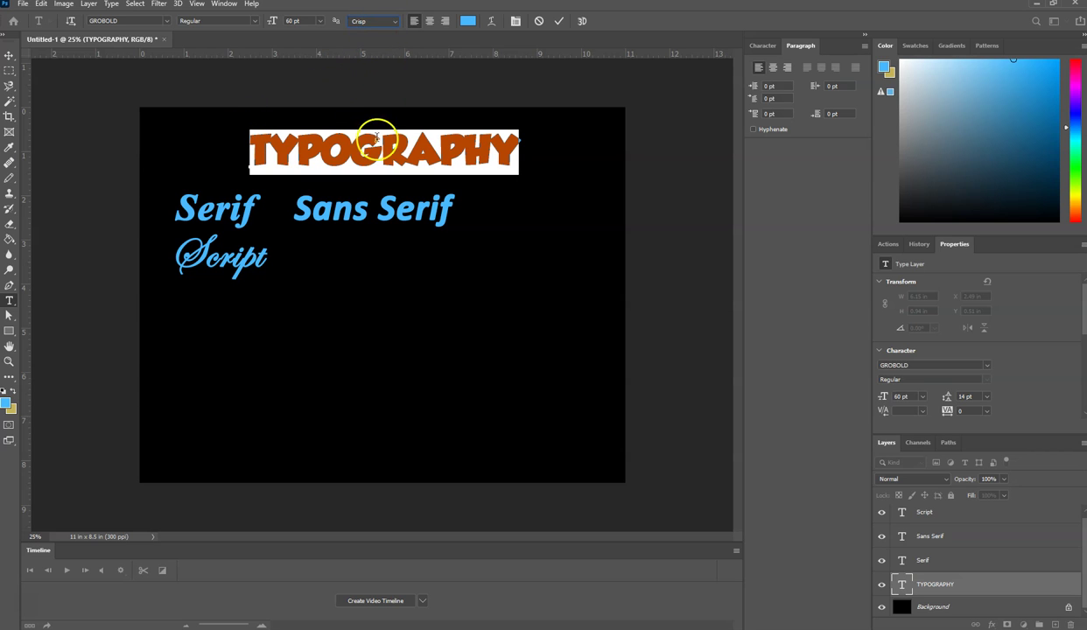
click(394, 22)
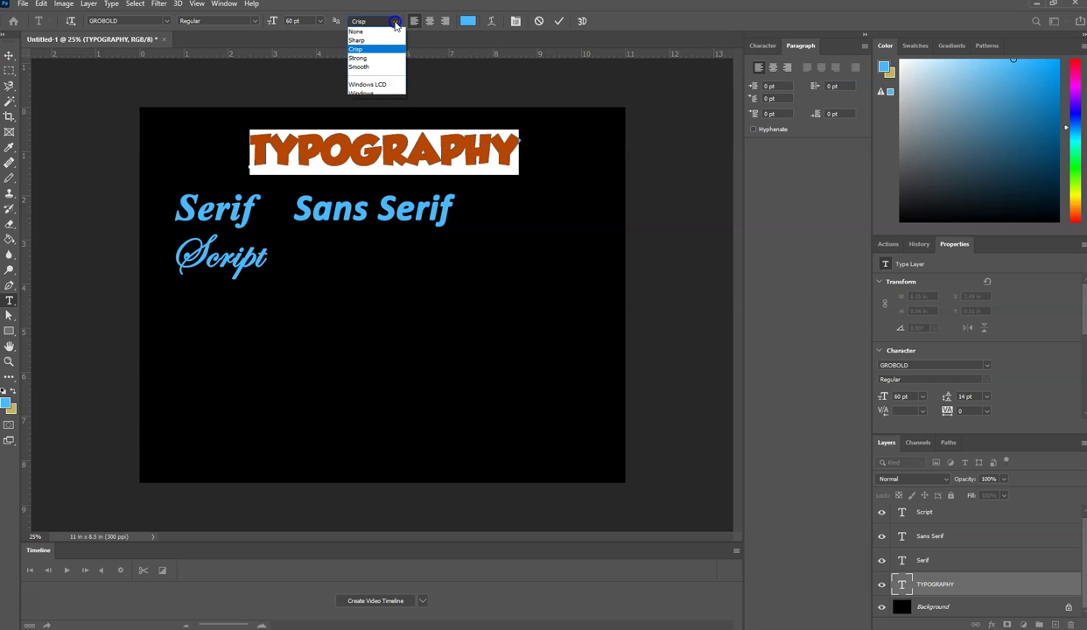
click(361, 68)
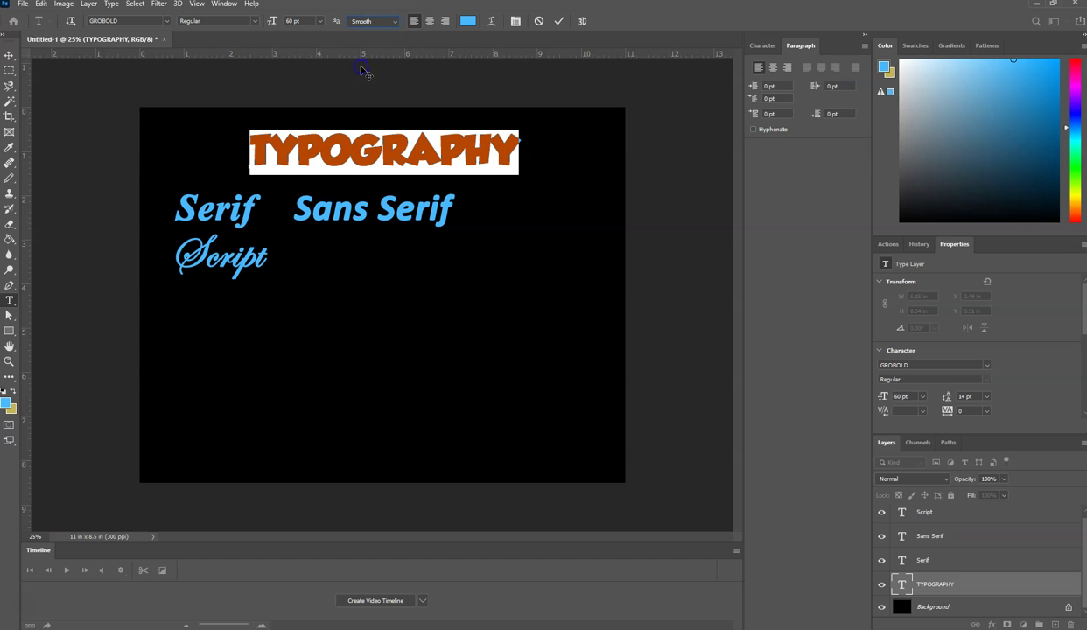
click(394, 22)
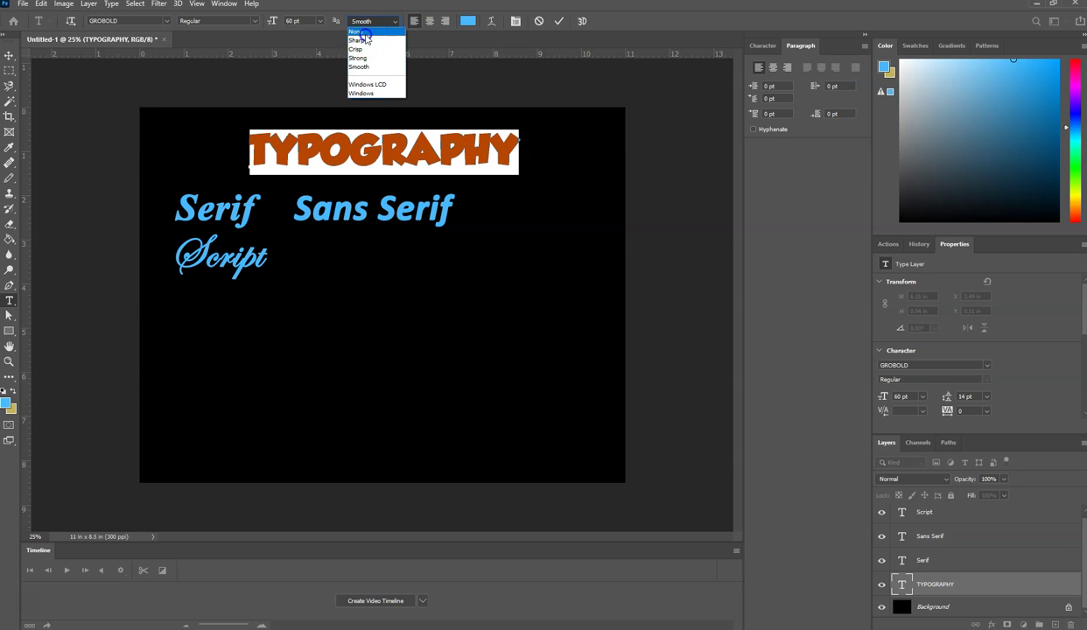
click(362, 33)
click(439, 146)
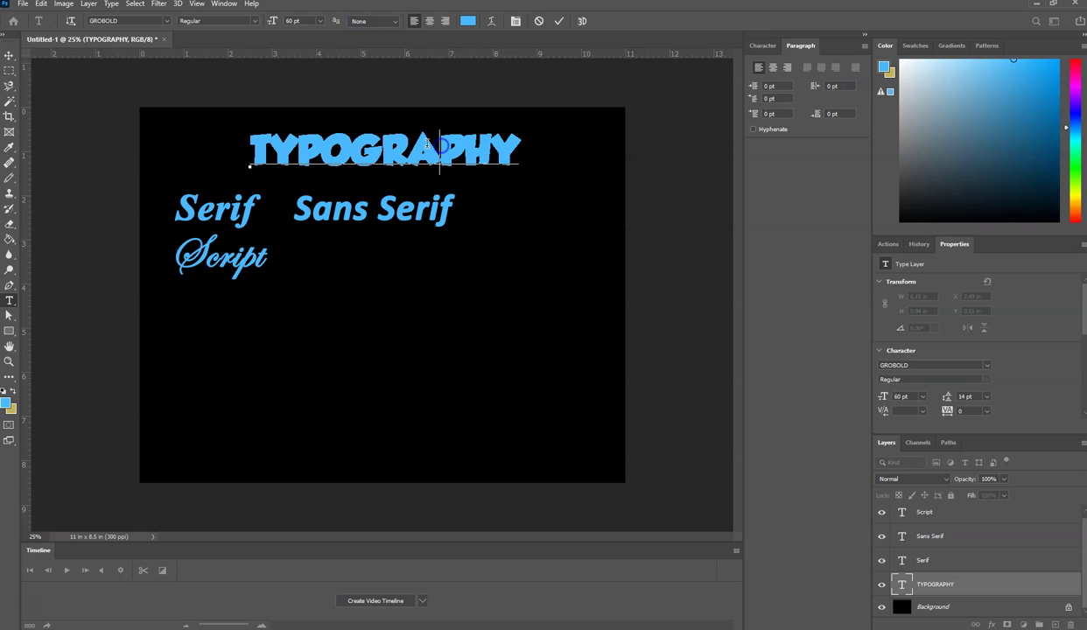
click(9, 55)
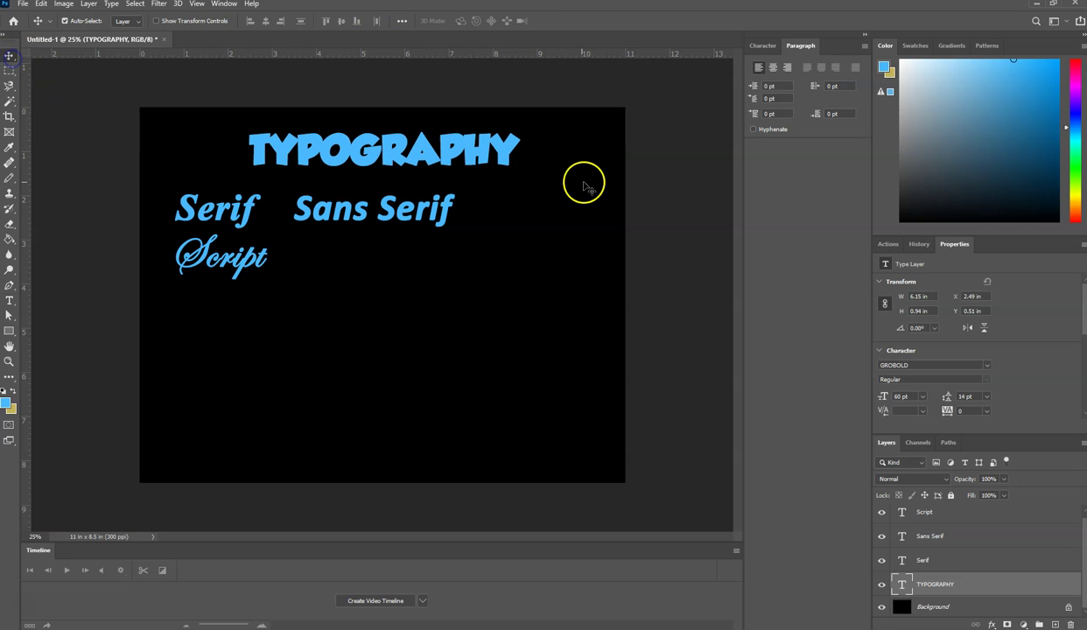
Examine the letter edges of the TYPOGRAPHY heading at 100% zoom and compare them with Sans Serif.
key(ctrl+plus)
key(ctrl+plus)
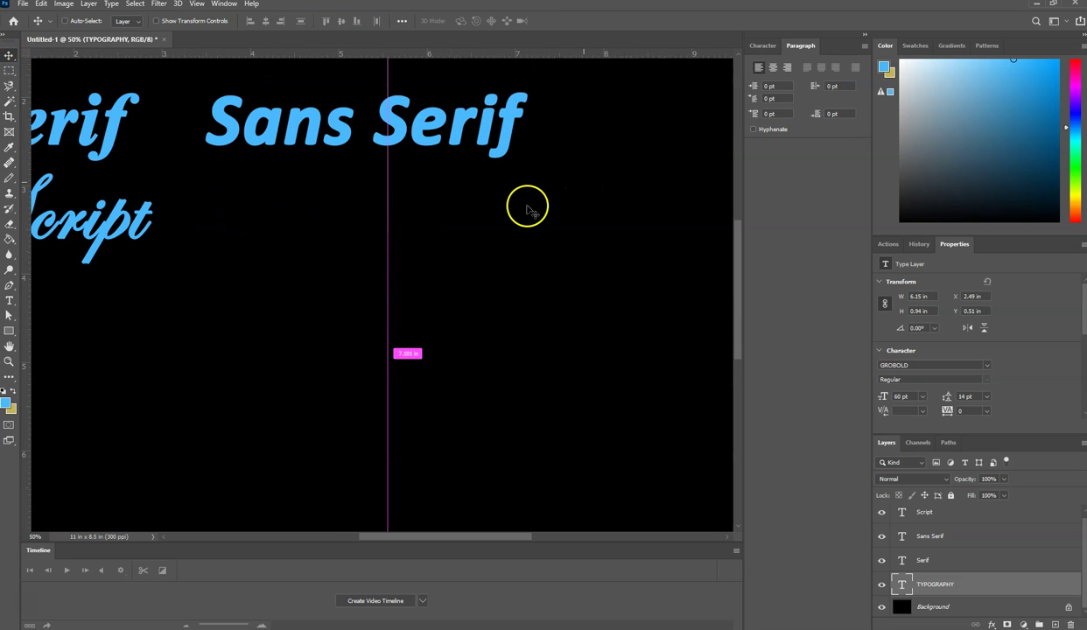
scroll(488, 257, up, 2)
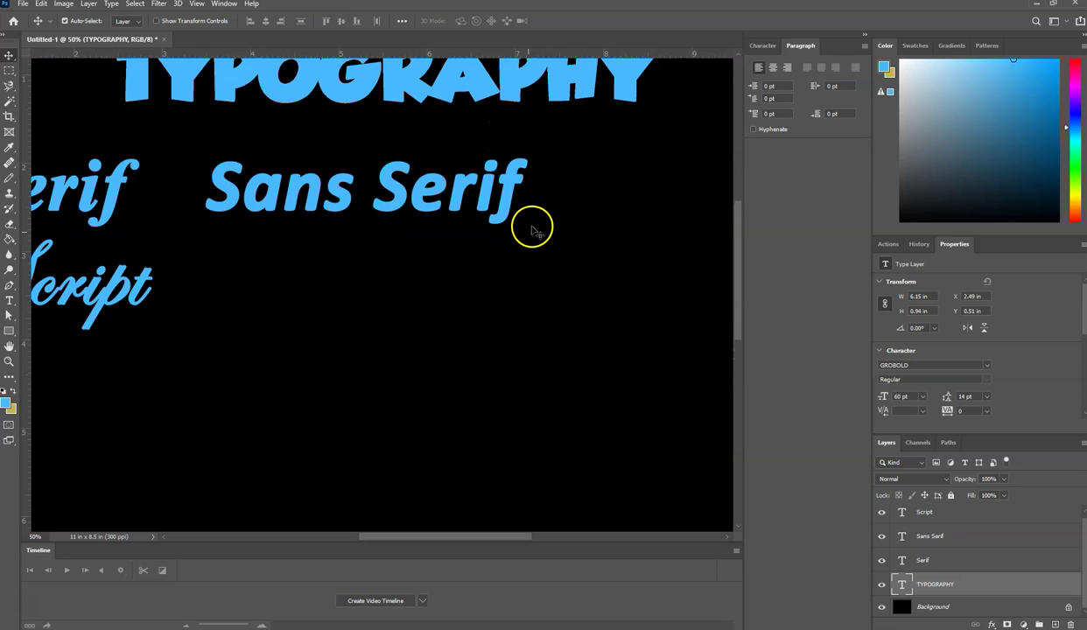
scroll(335, 189, up, 3)
key(ctrl+plus)
key(ctrl+plus)
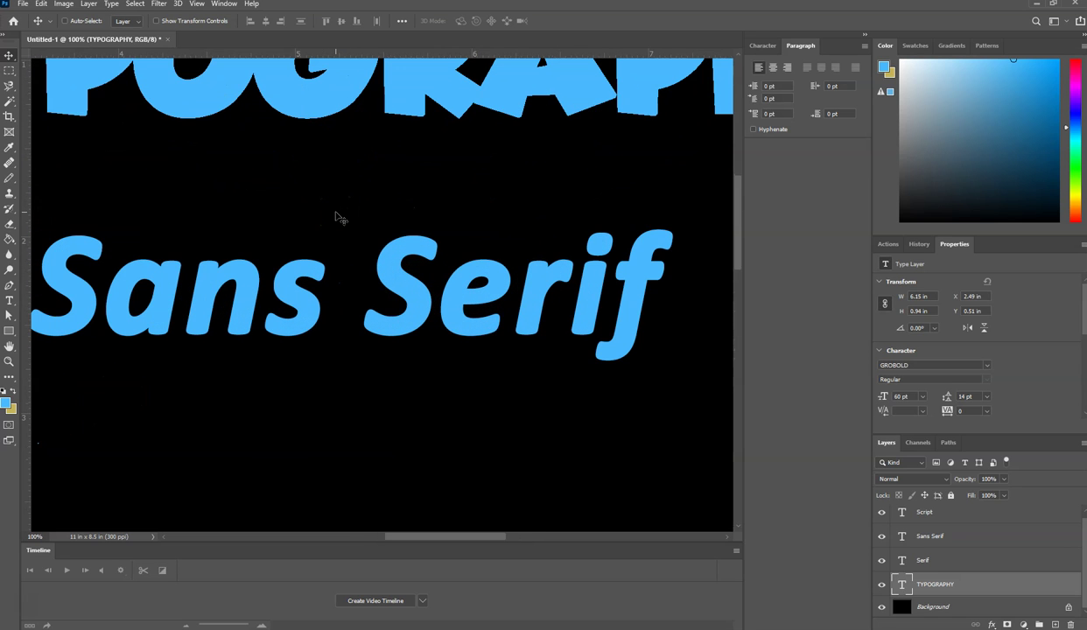
scroll(326, 215, up, 2)
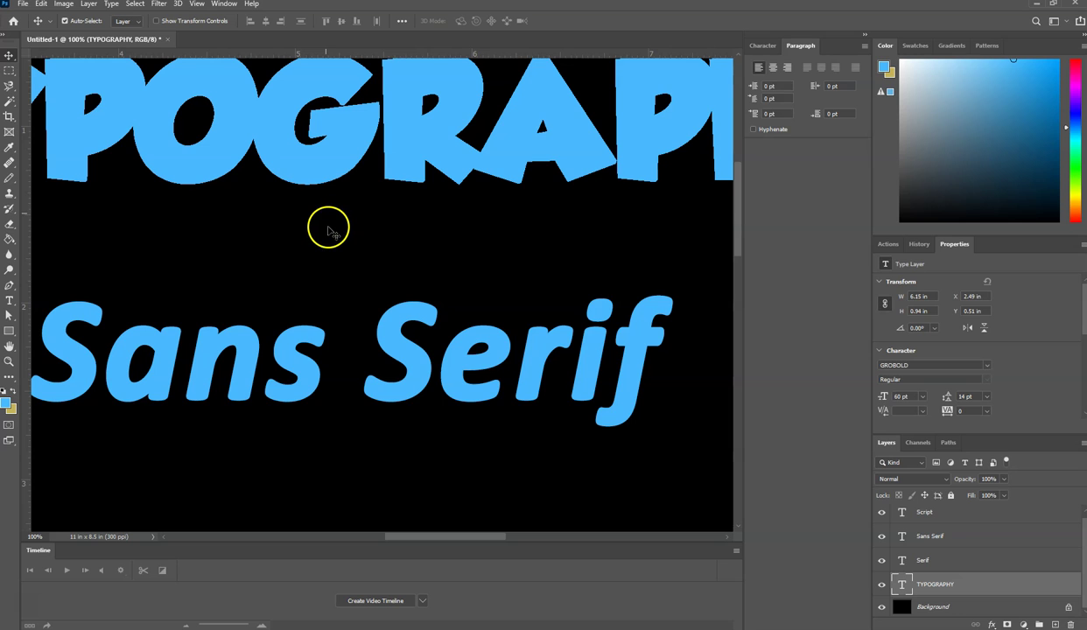
scroll(394, 148, up, 1)
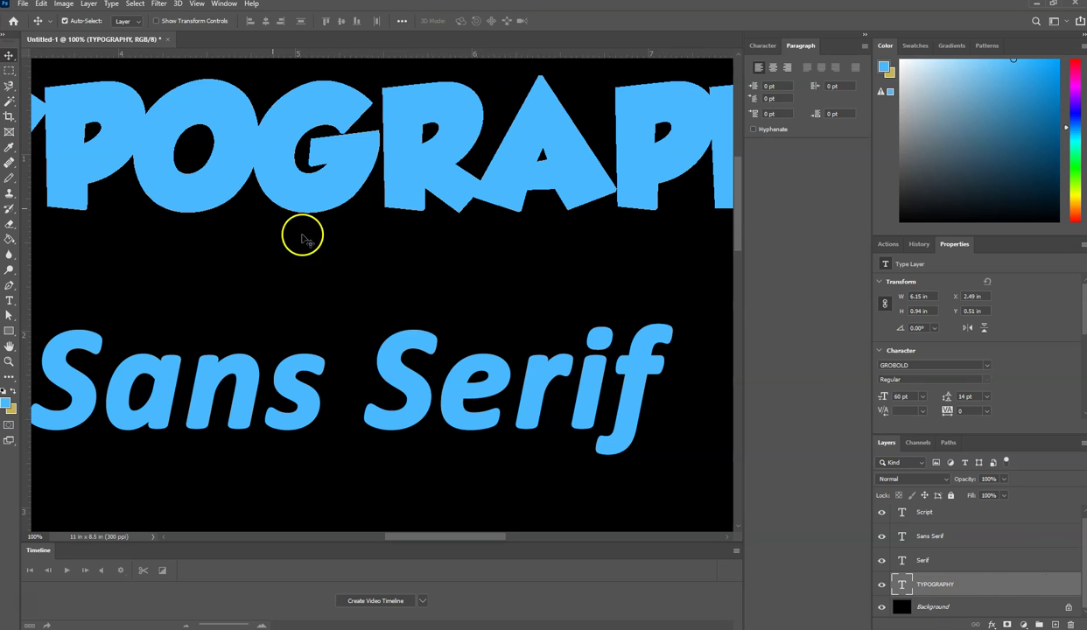
Try Crisp anti-aliasing on the TYPOGRAPHY heading, set it back to None and commit the text edit.
click(10, 300)
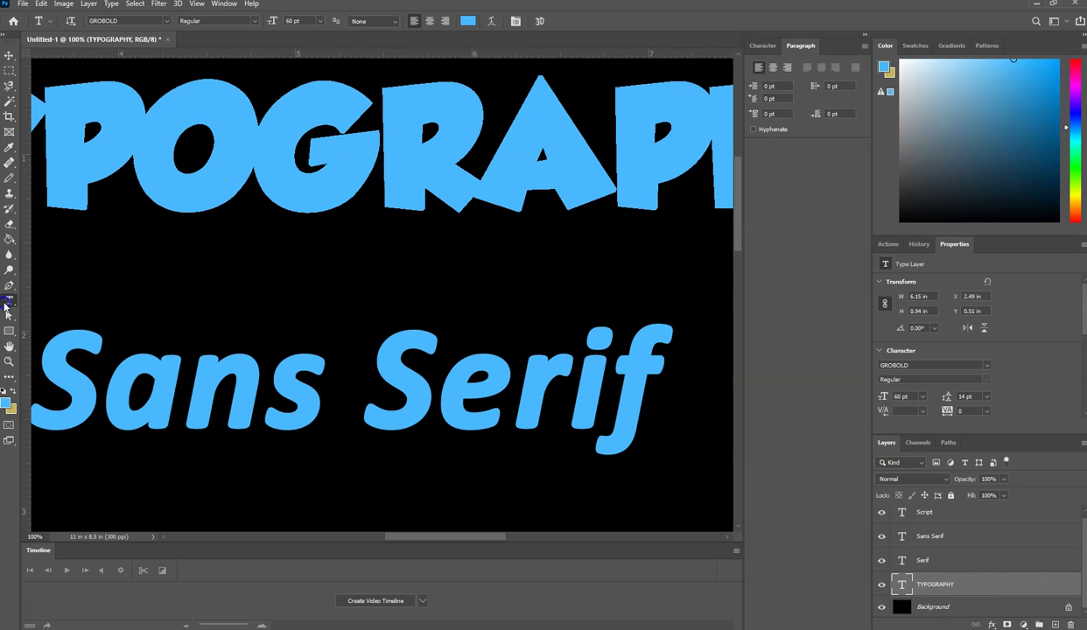
drag(246, 141, 460, 146)
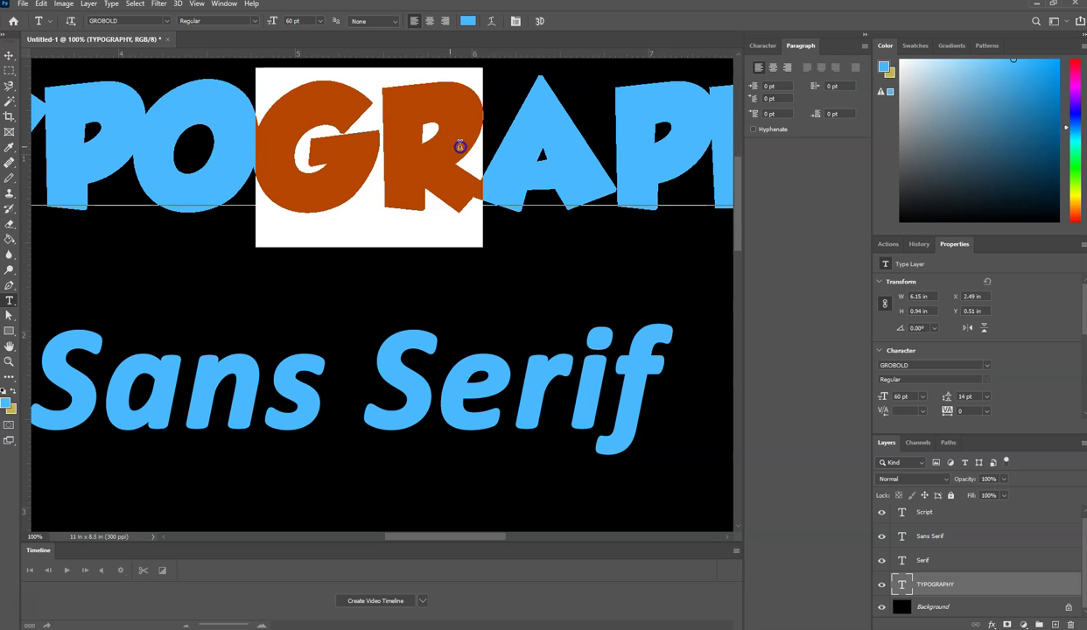
click(386, 20)
click(385, 50)
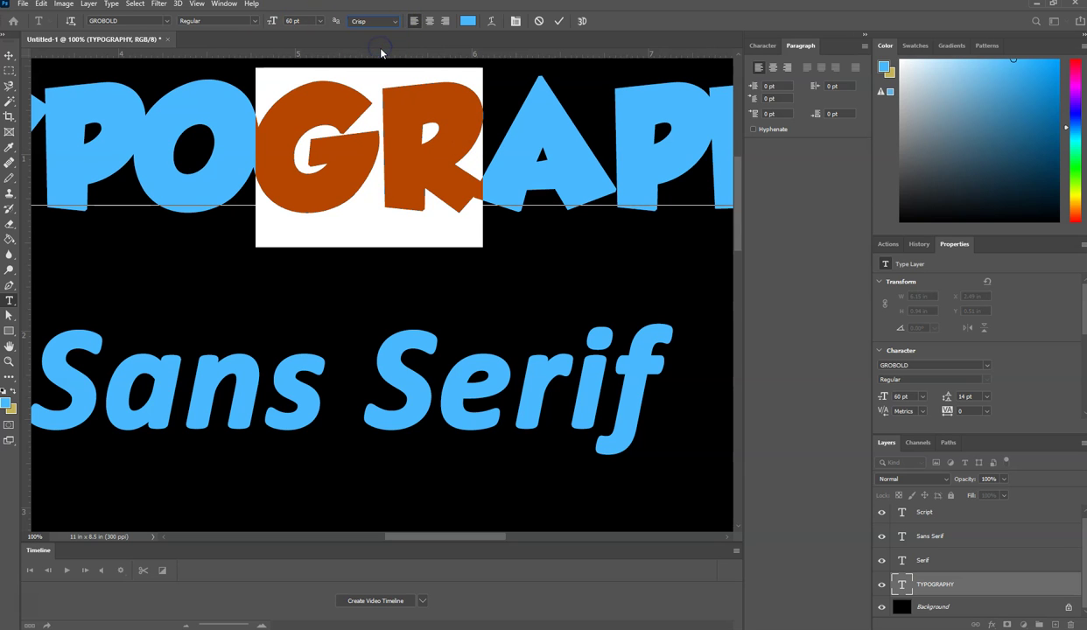
click(386, 21)
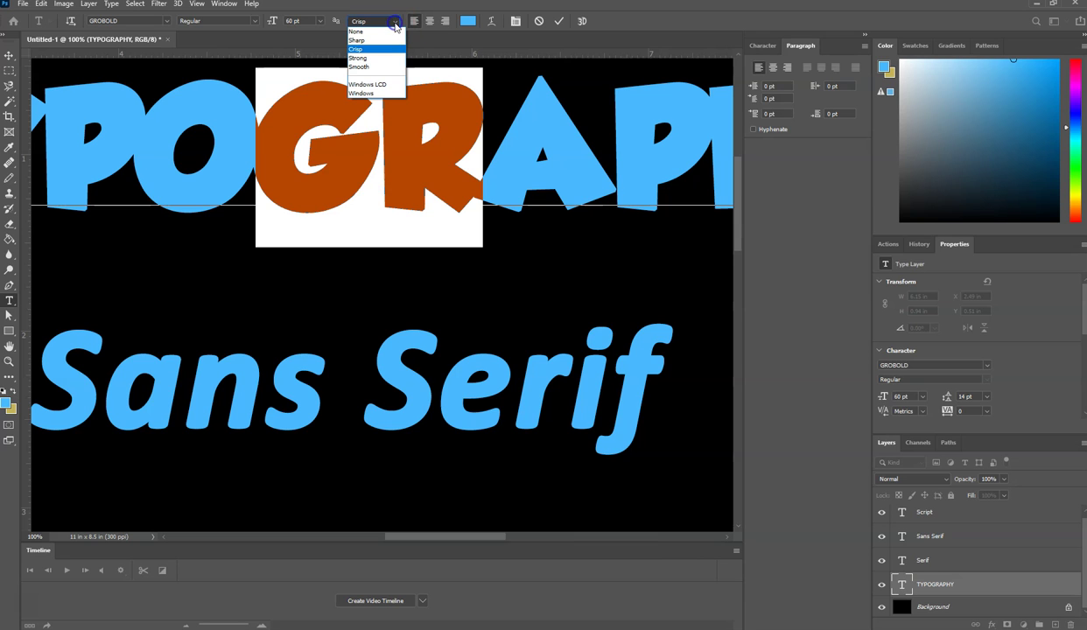
click(368, 33)
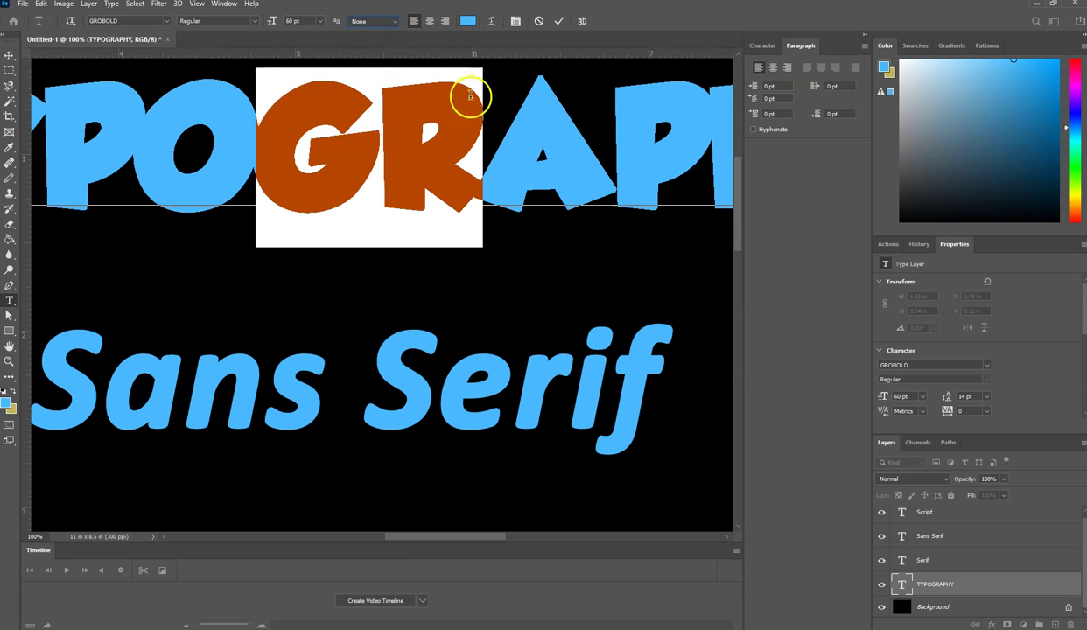
click(9, 55)
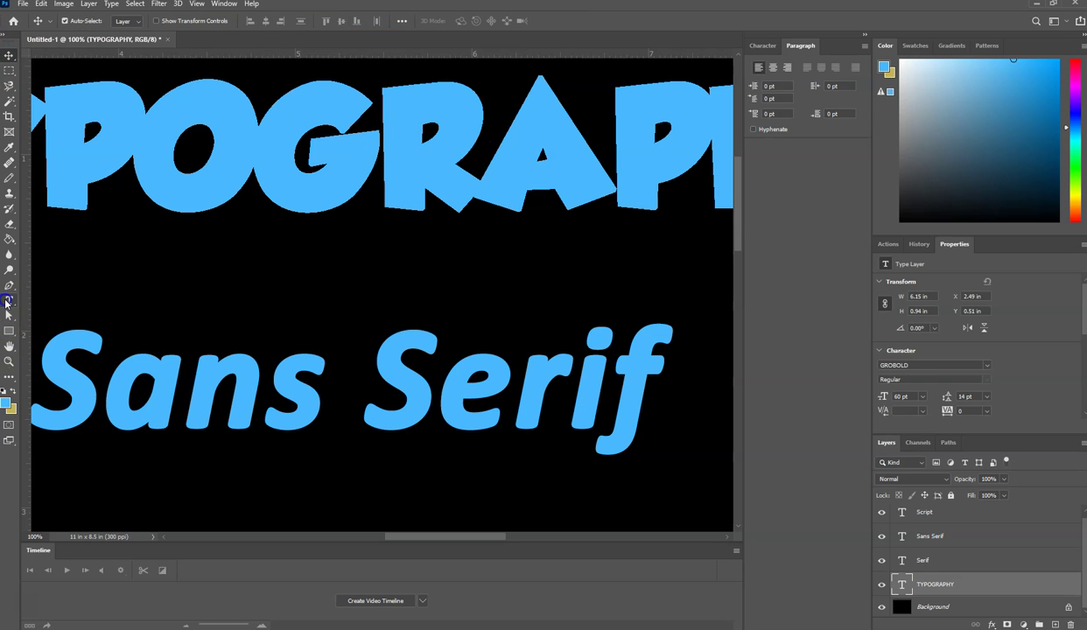
Center-align the Sans Serif text and commit the edit.
click(8, 300)
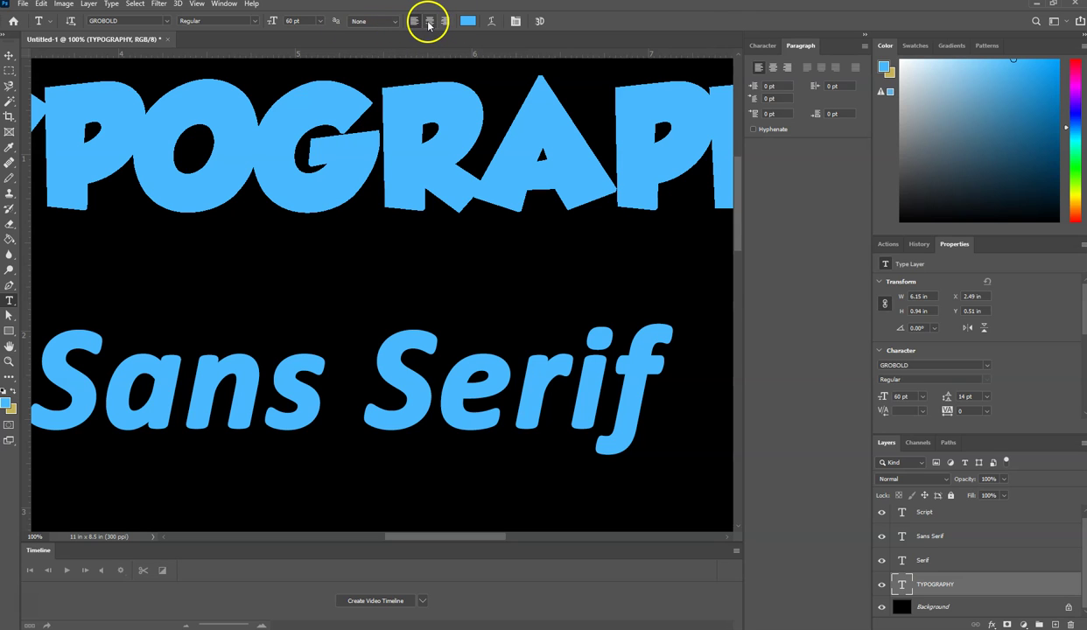
key(ctrl+minus)
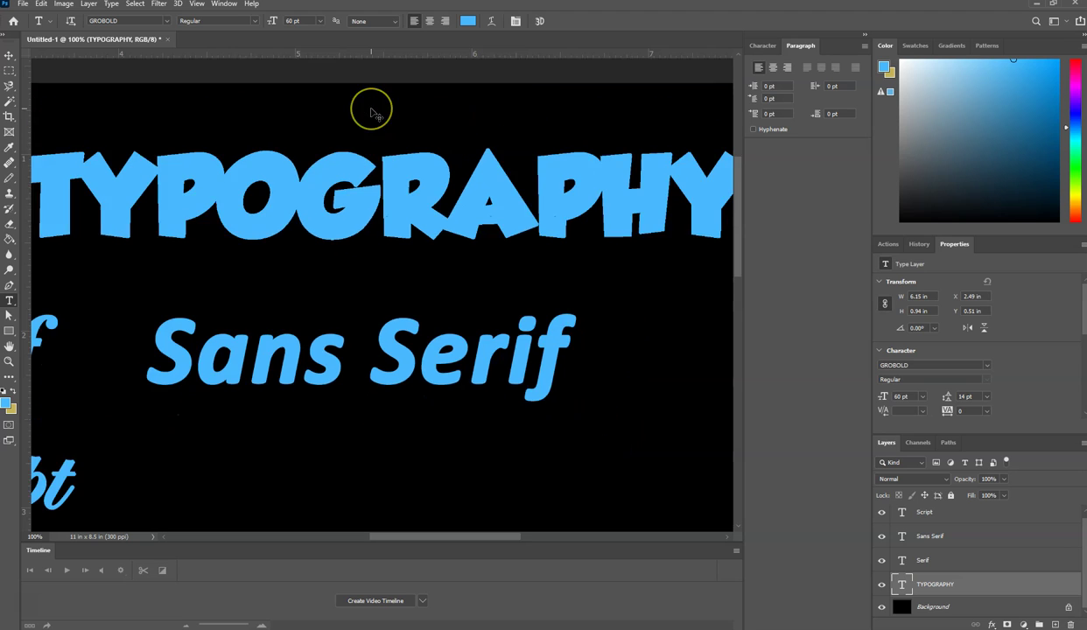
key(ctrl+minus)
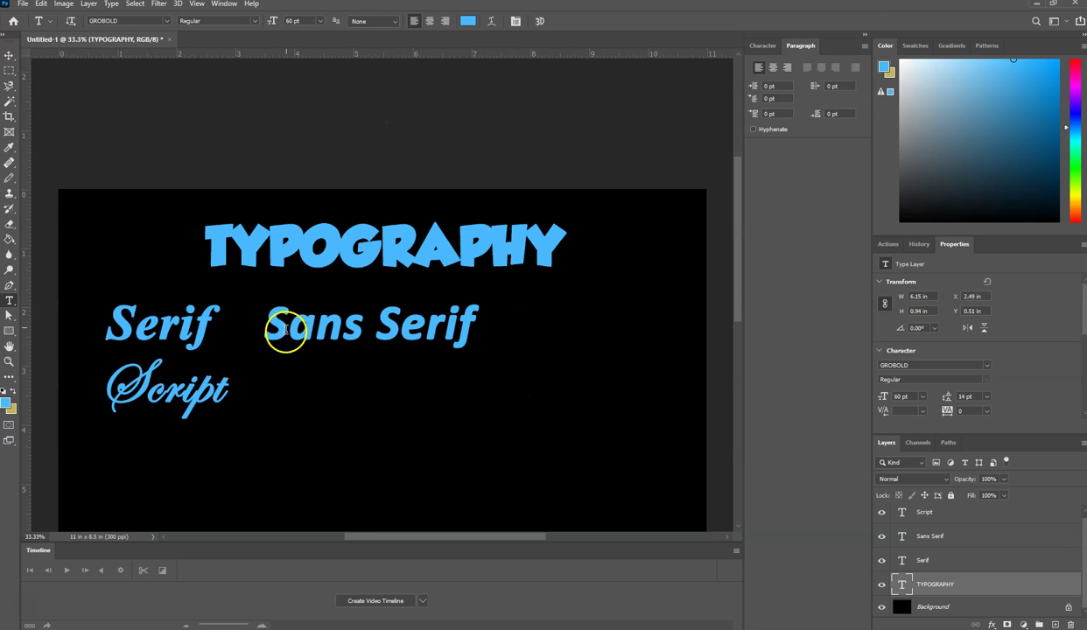
drag(266, 322, 480, 324)
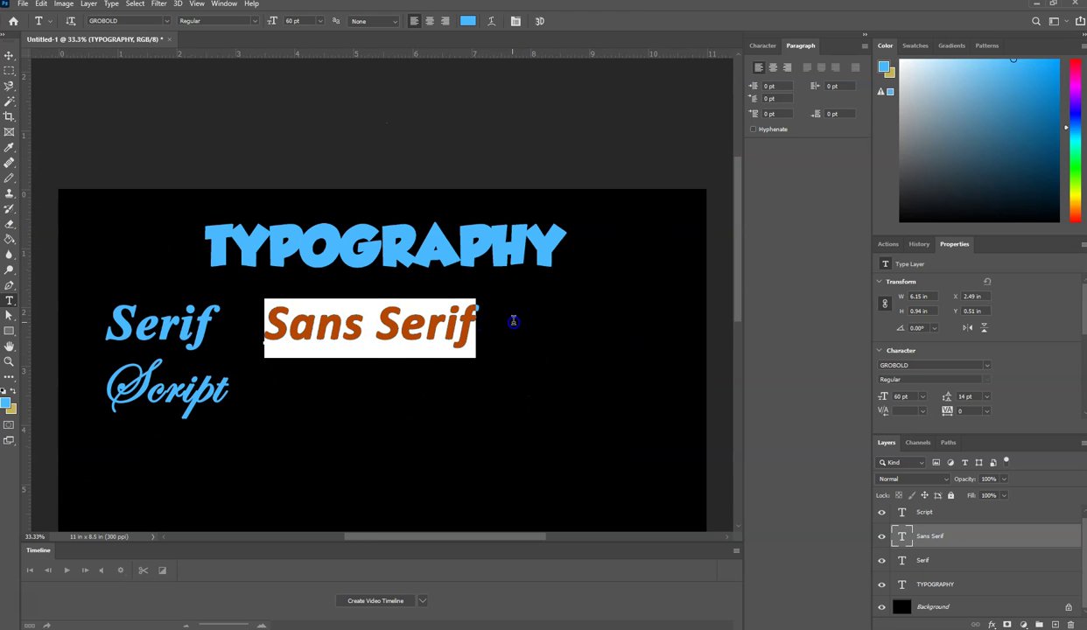
click(431, 21)
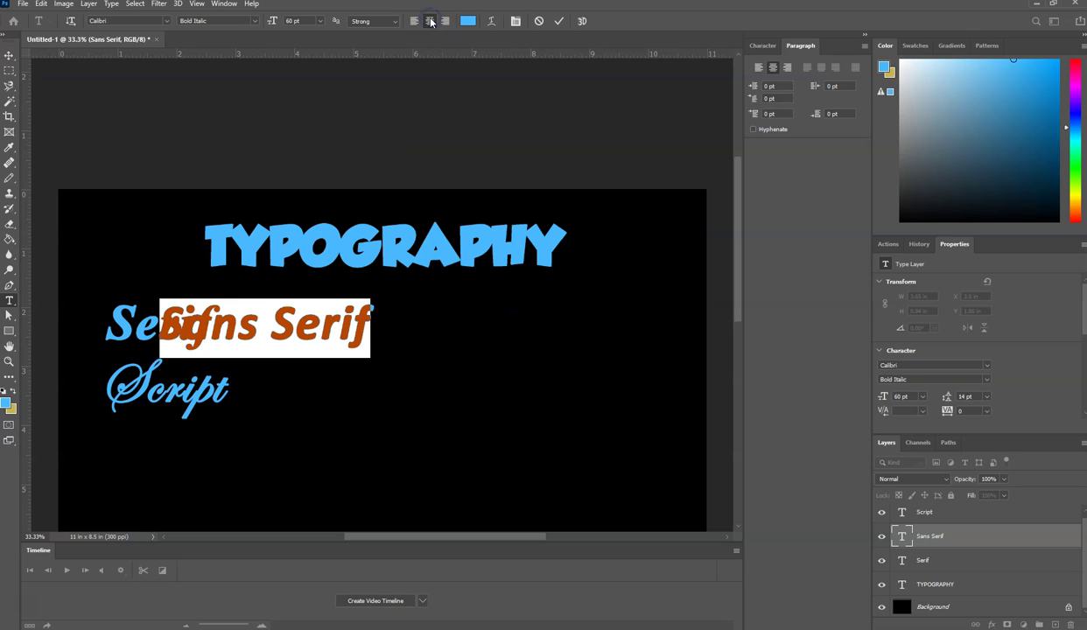
click(9, 56)
Move the Sans Serif text clear of Serif, to about X 3.52 in and Y 1.89 in below the heading.
drag(289, 327, 417, 329)
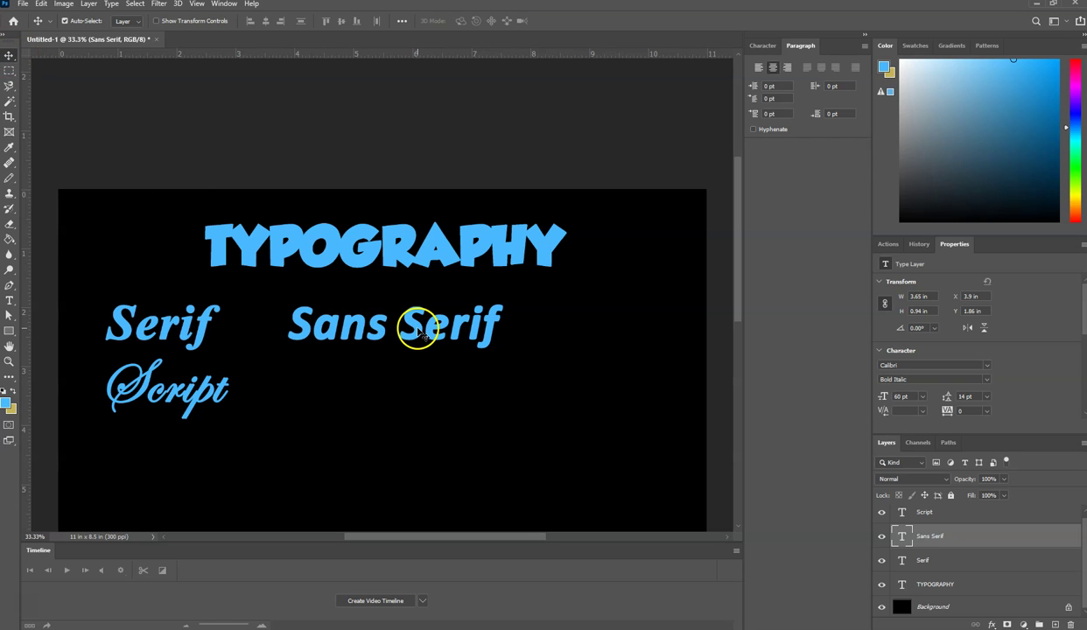
drag(437, 329, 399, 331)
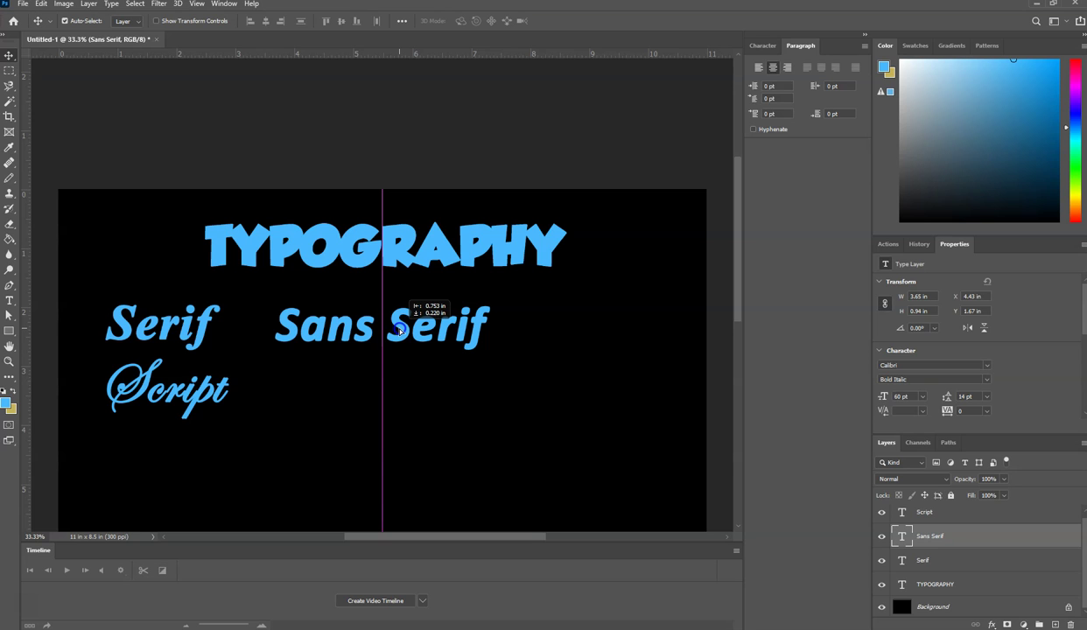
drag(399, 331, 408, 329)
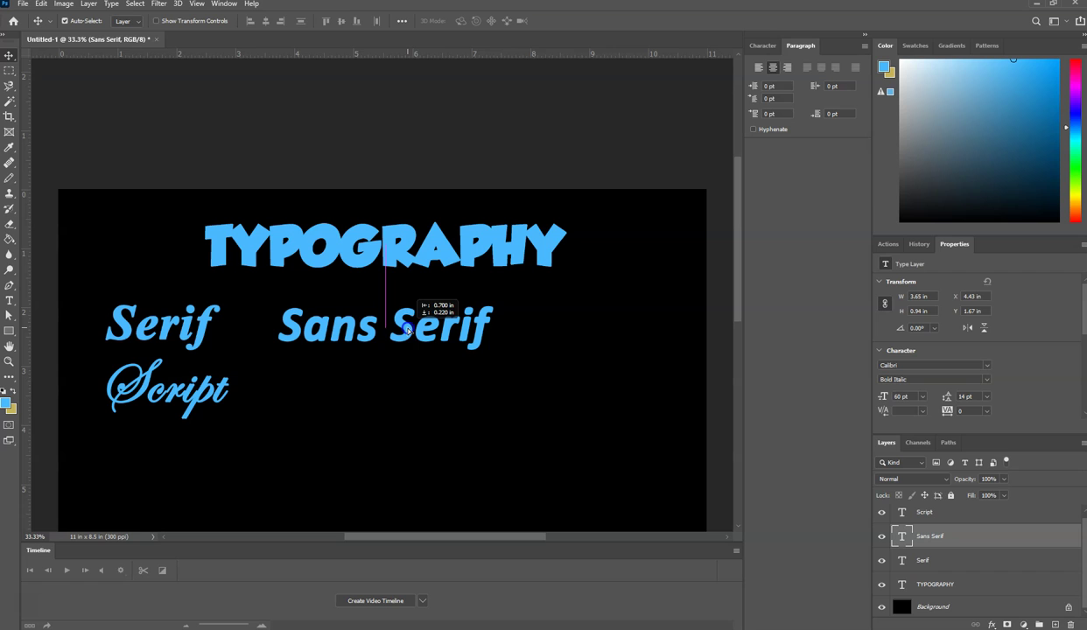
mouse_move(407, 330)
mouse_down()
mouse_move(392, 336)
mouse_move(387, 318)
mouse_move(391, 389)
mouse_move(393, 327)
mouse_up()
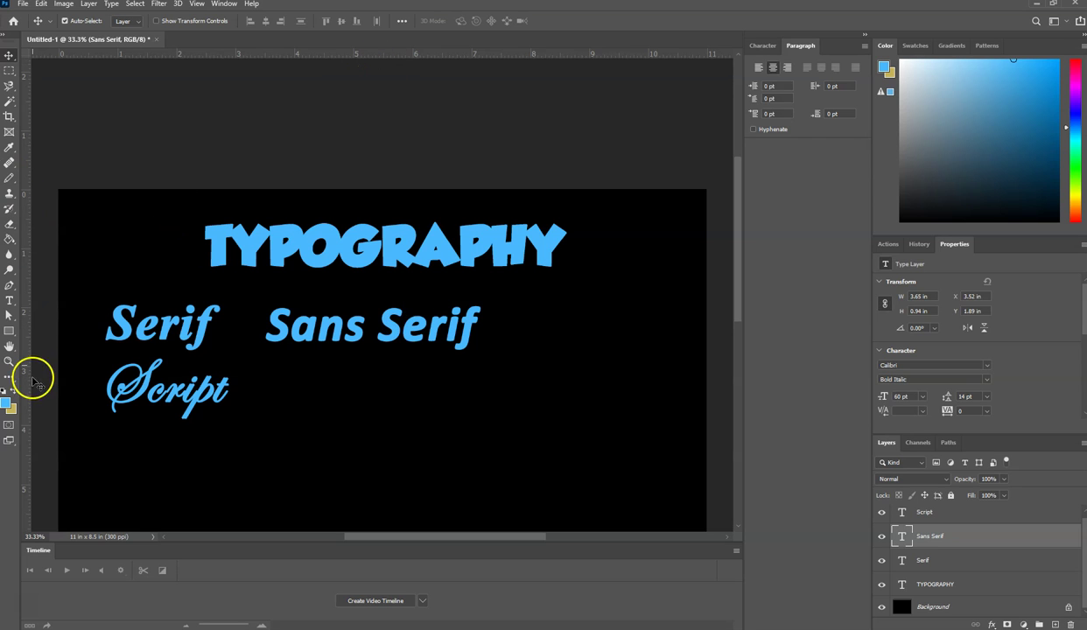
click(10, 303)
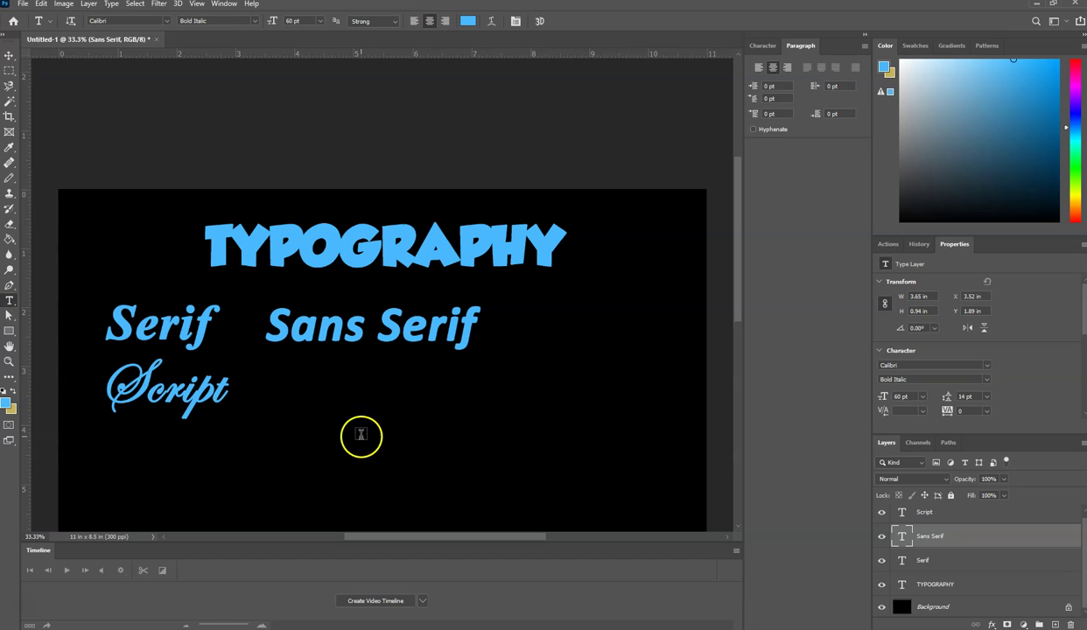
click(312, 418)
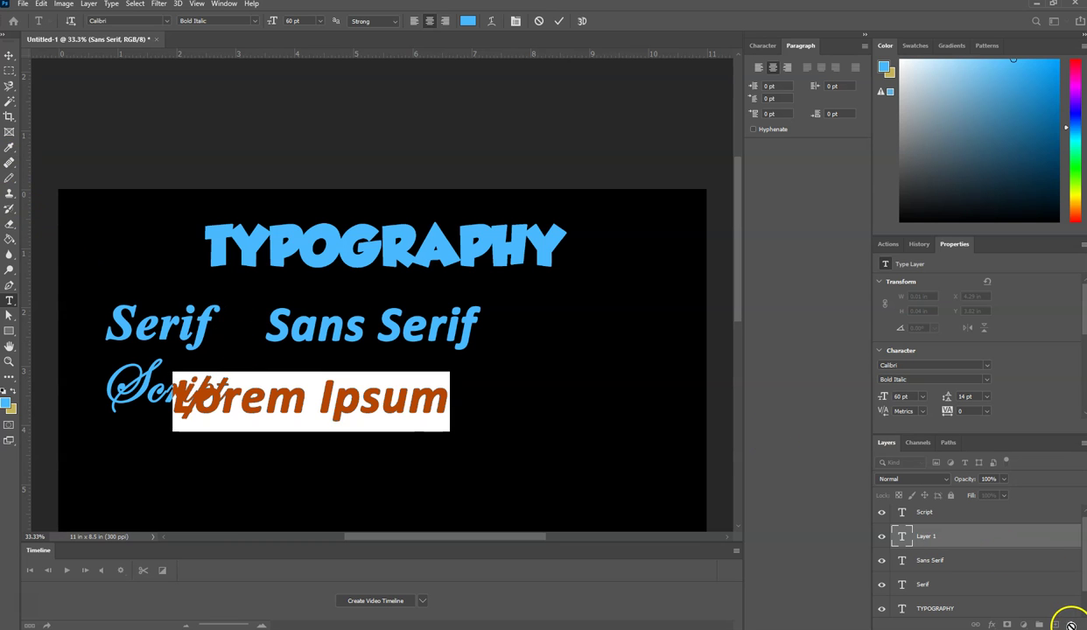
click(350, 359)
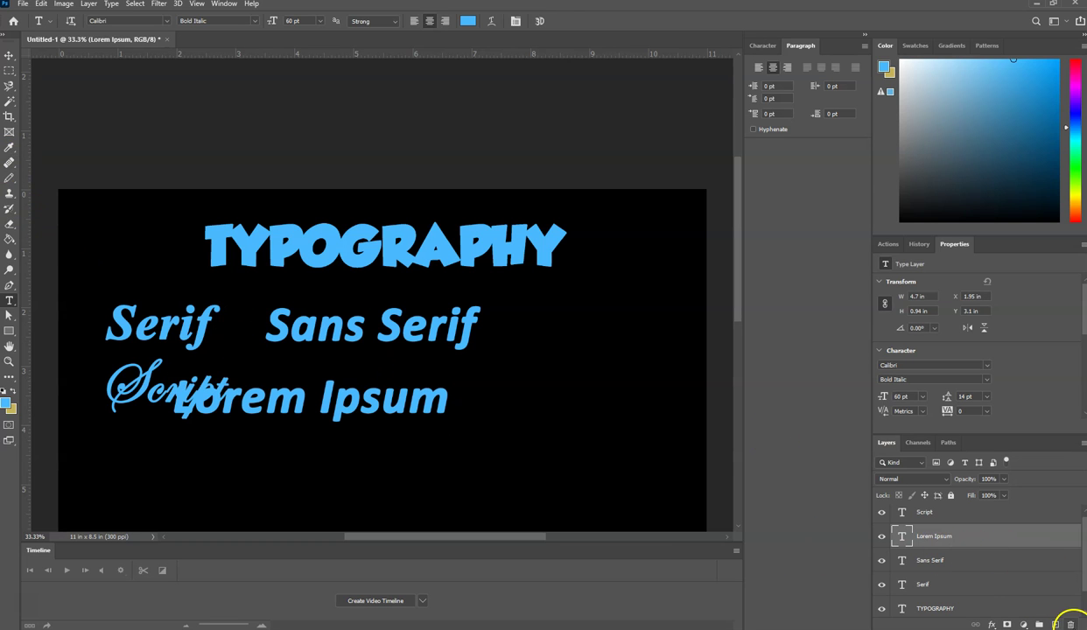
click(1070, 623)
click(481, 237)
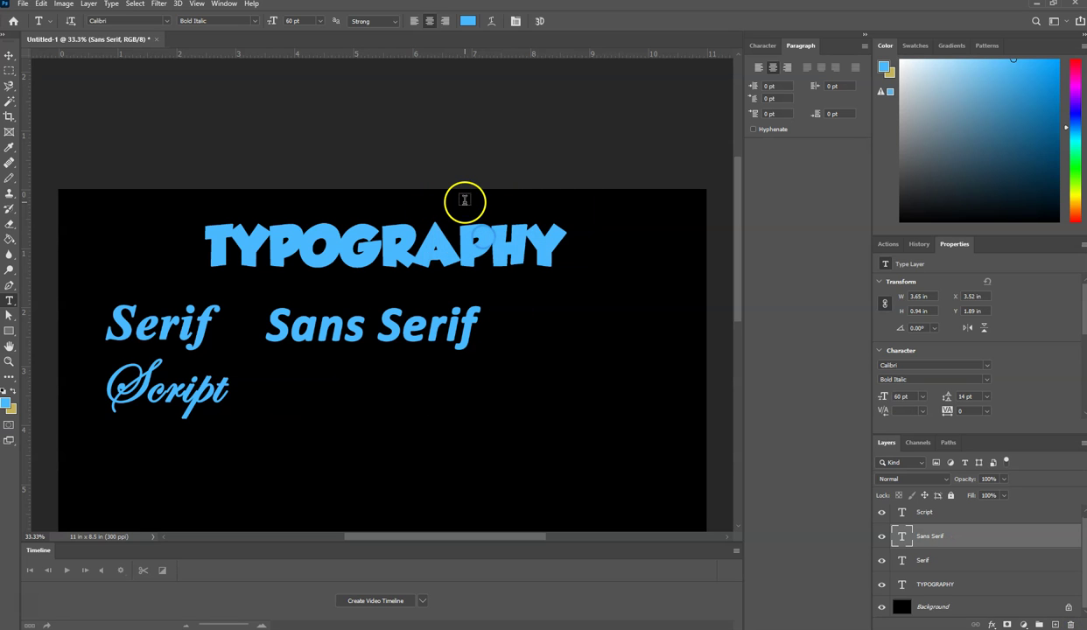
Draw a paragraph text box about 5.22 in wide and 2.01 in high below Sans Serif and set its placeholder text to 18 pt.
drag(514, 501, 636, 514)
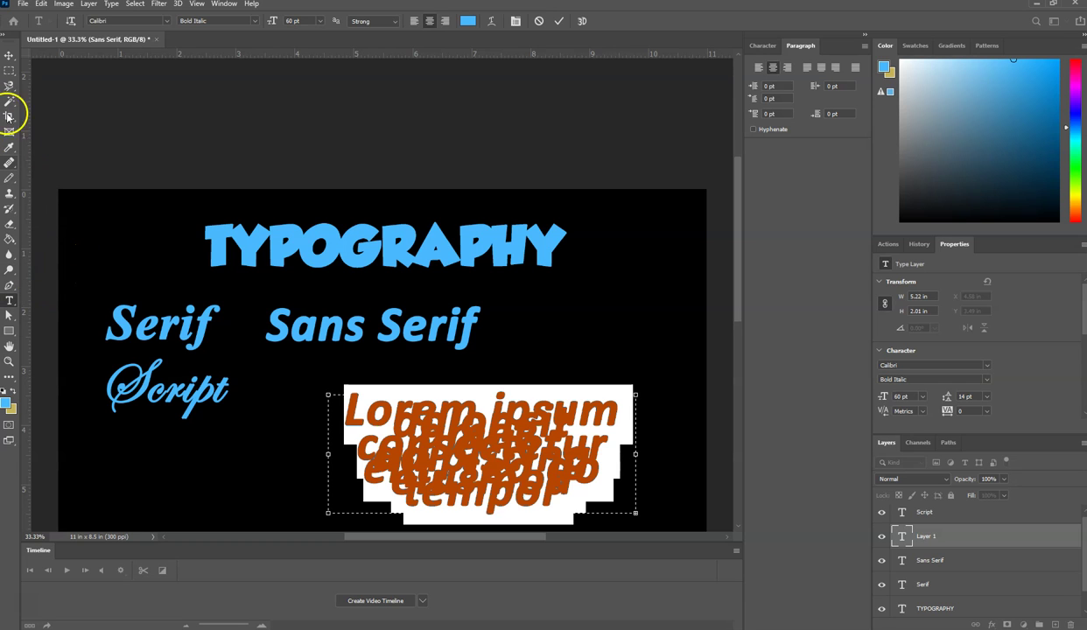
click(320, 21)
click(307, 117)
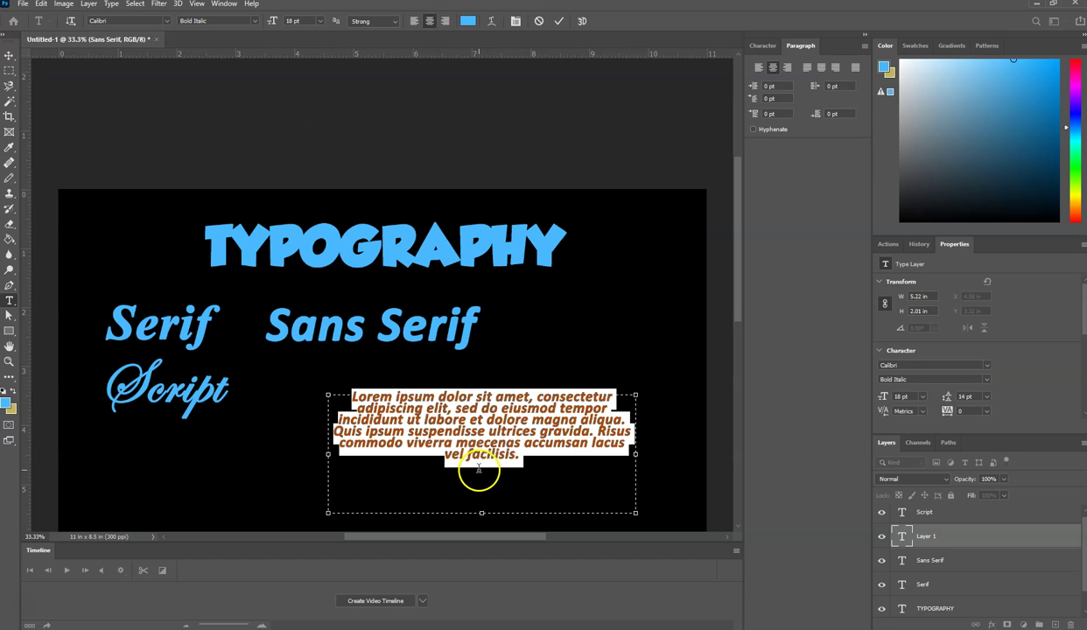
Try right alignment on the whole Lorem ipsum paragraph, set it to left alignment and commit the text.
click(523, 459)
drag(523, 459, 310, 375)
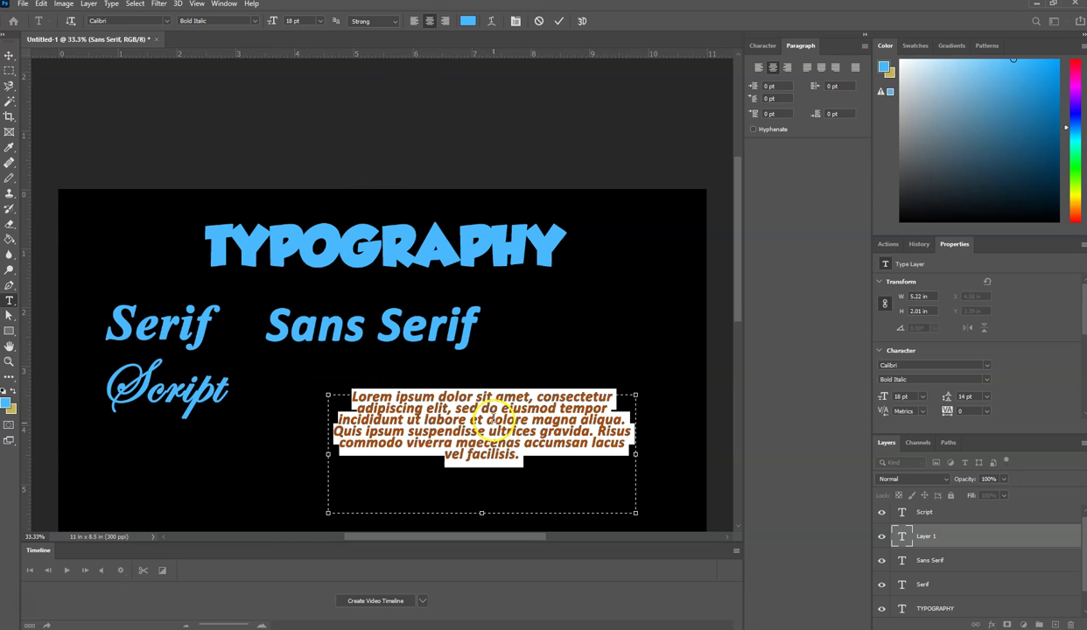
click(416, 21)
click(445, 21)
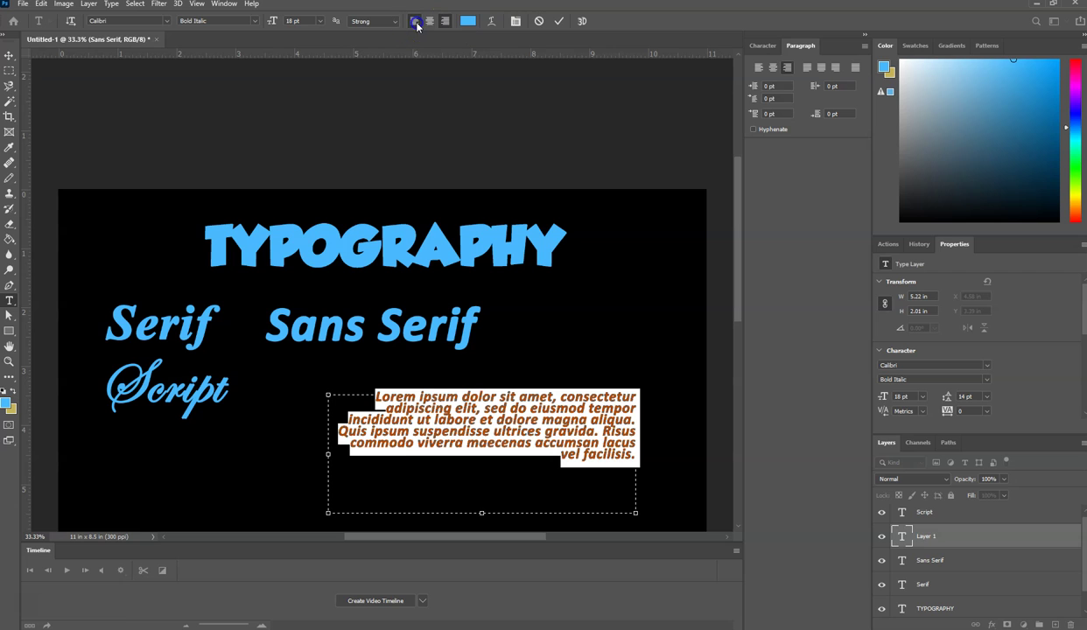
click(416, 21)
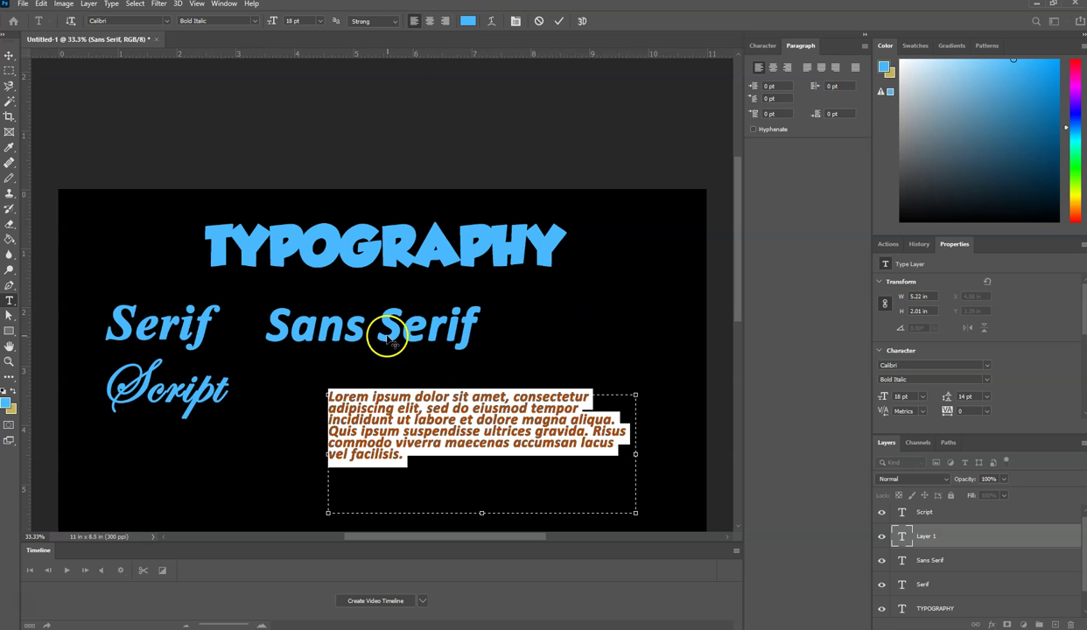
click(8, 58)
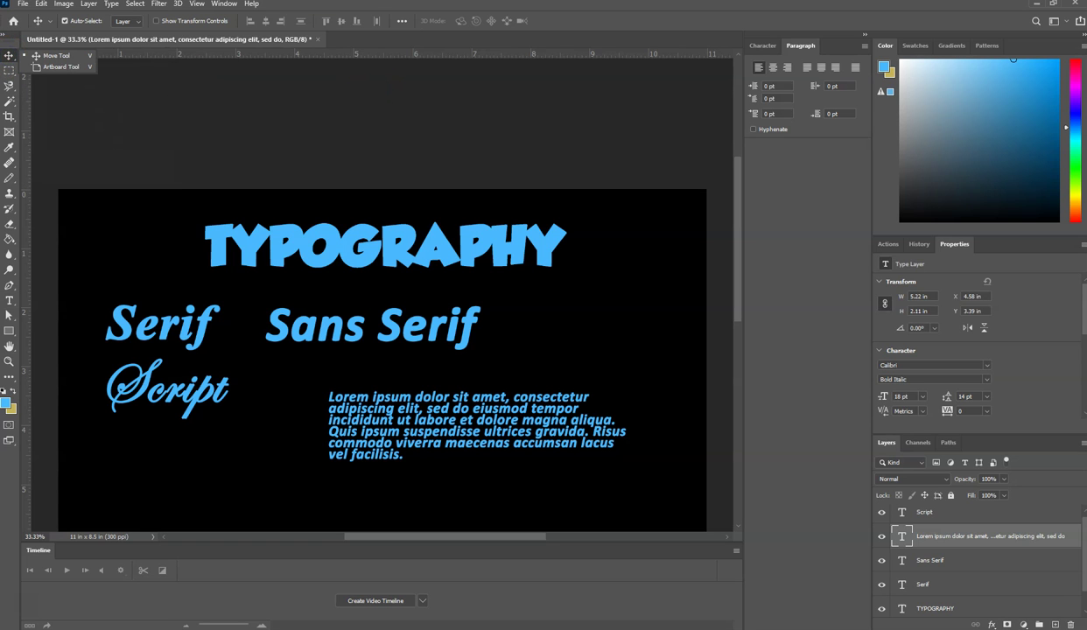
Set the text color of the TYPOGRAPHY heading to yellow fff600 and commit the edit.
click(15, 302)
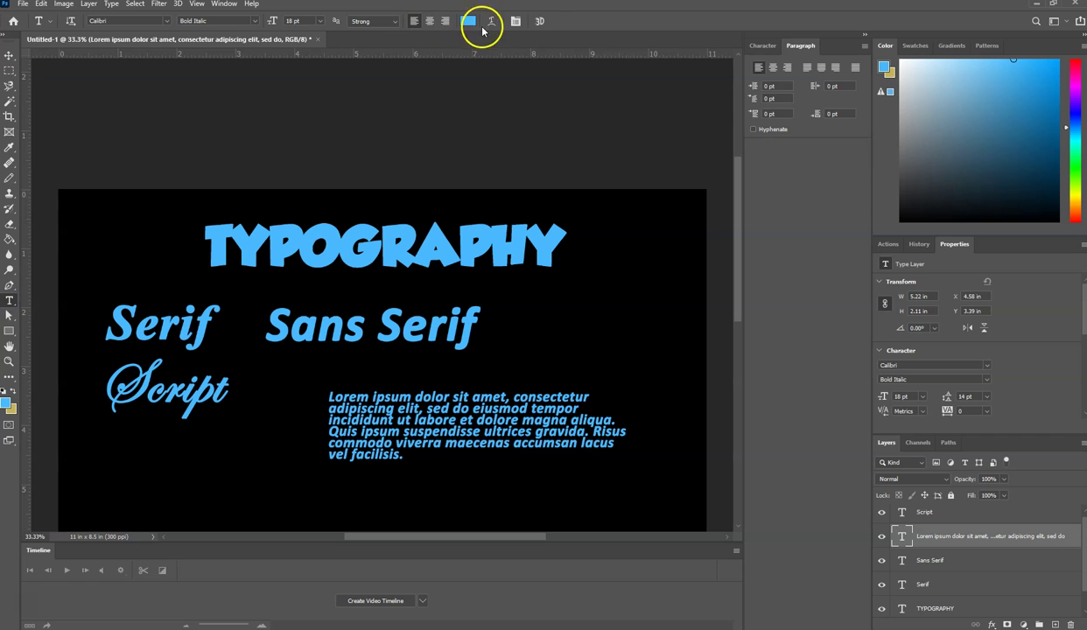
double_click(335, 253)
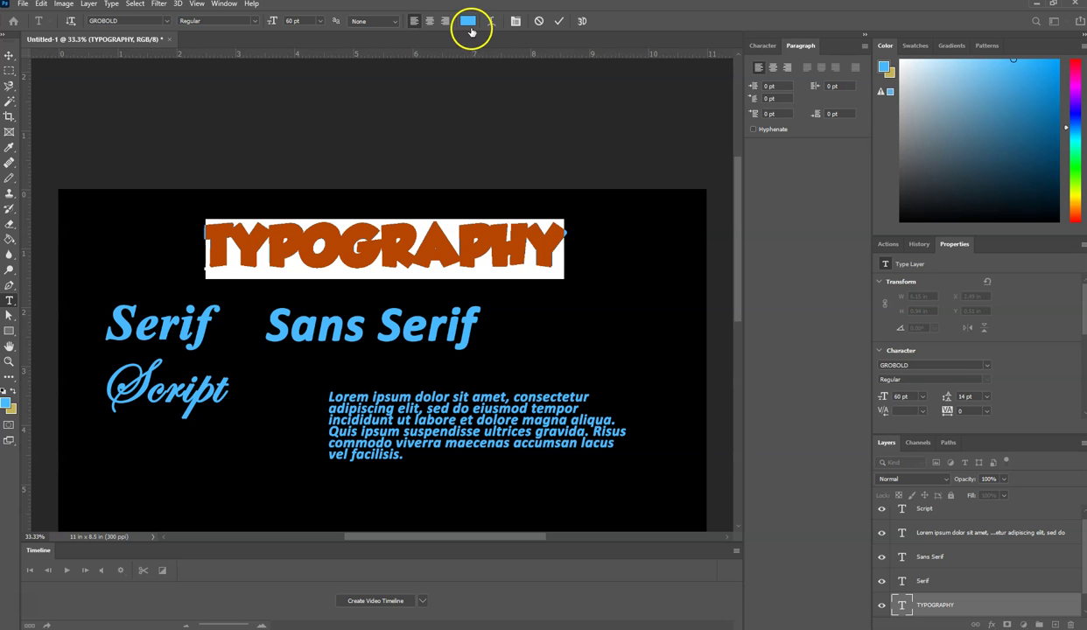
click(468, 21)
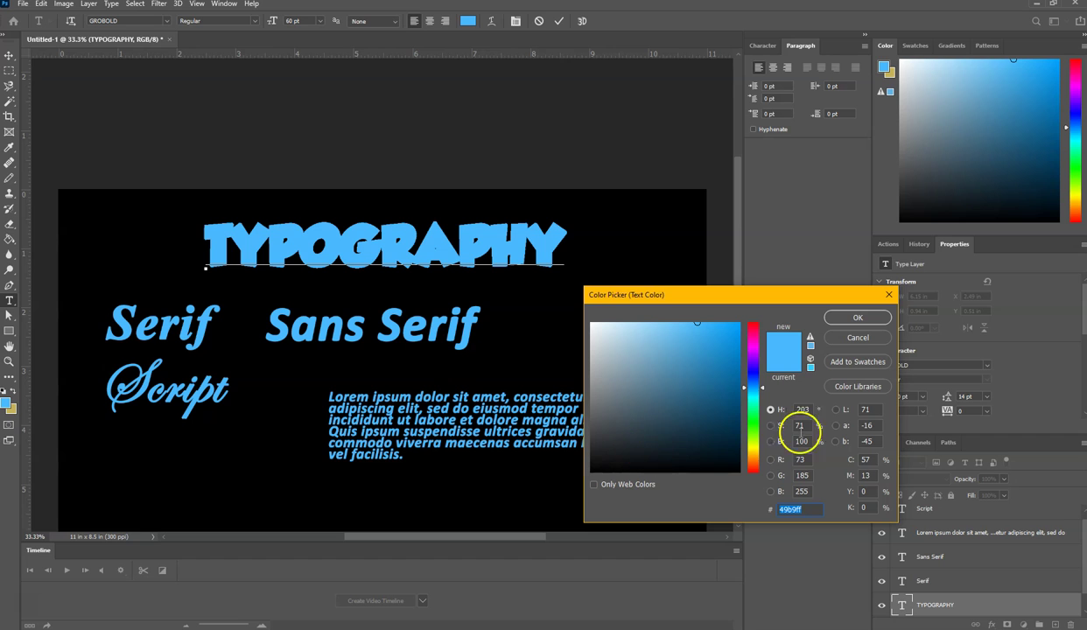
click(752, 446)
drag(657, 369, 763, 316)
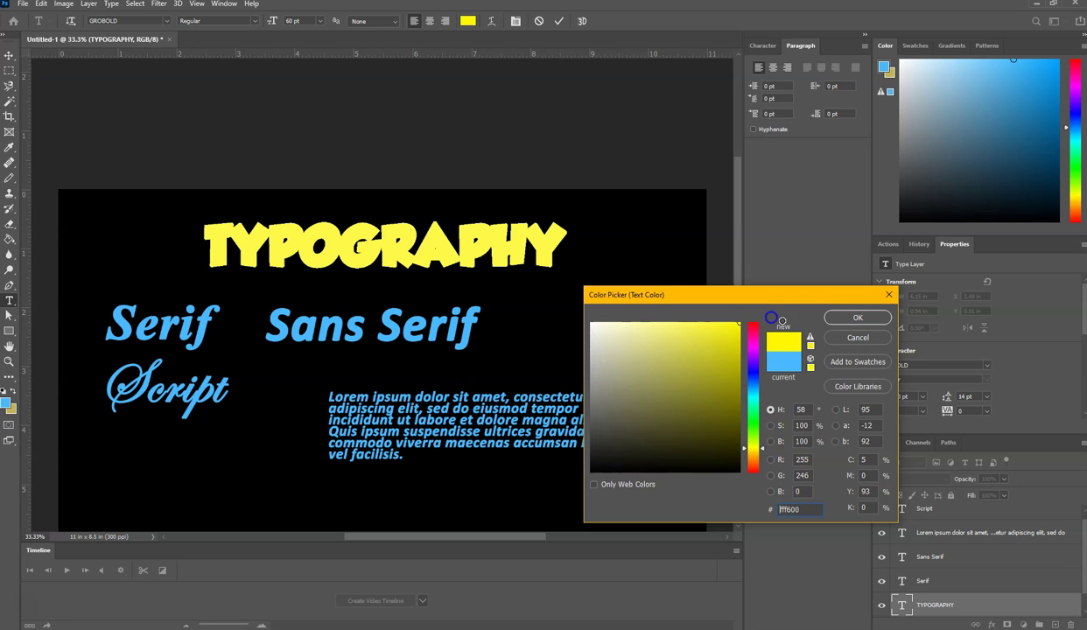
click(852, 314)
click(460, 252)
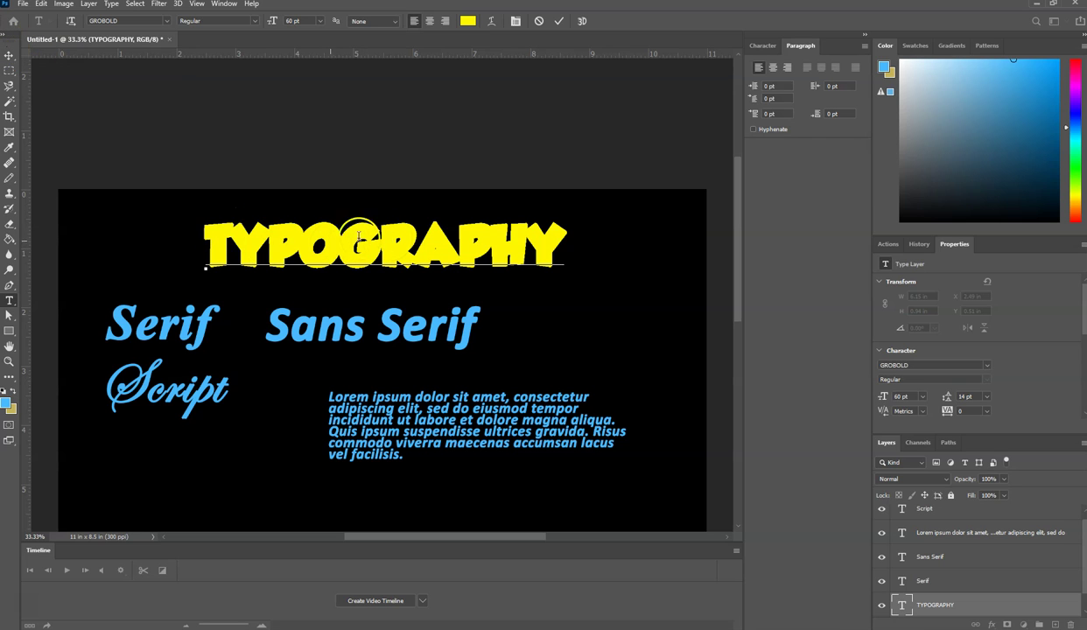
drag(210, 242, 584, 247)
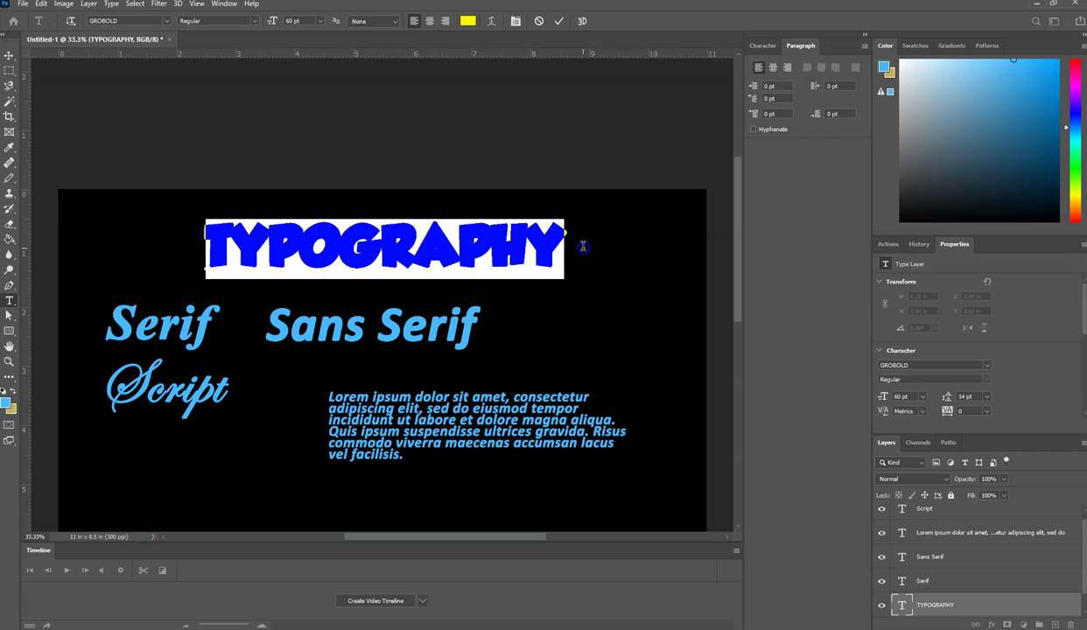
click(9, 54)
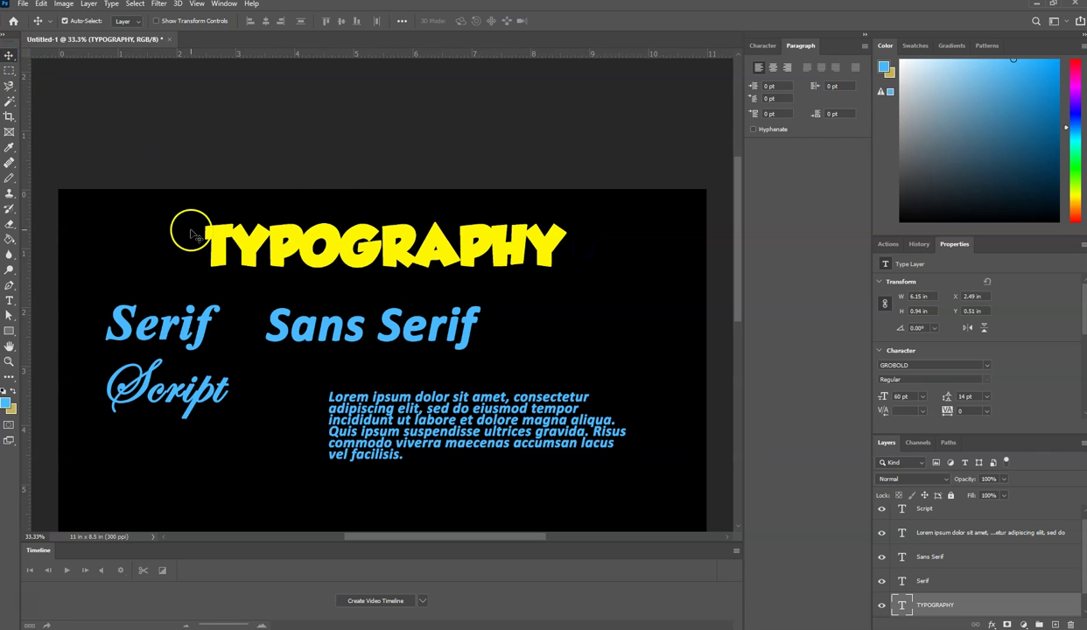
Open Warp Text for the whole TYPOGRAPHY heading, removing its faux bold style, and keep the heading unobstructed.
click(10, 301)
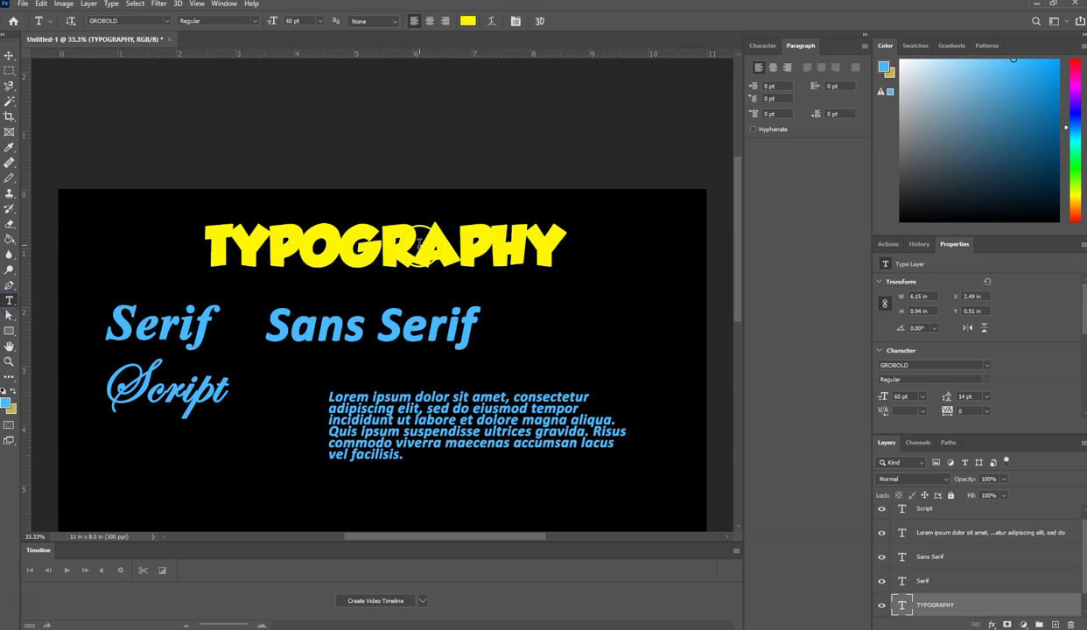
double_click(311, 245)
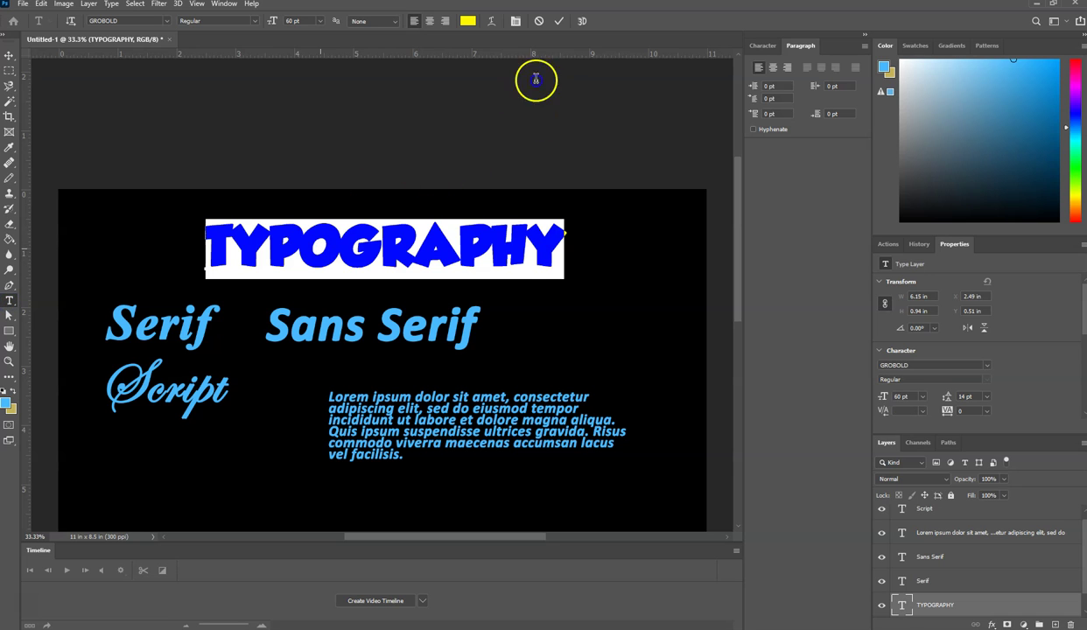
click(492, 22)
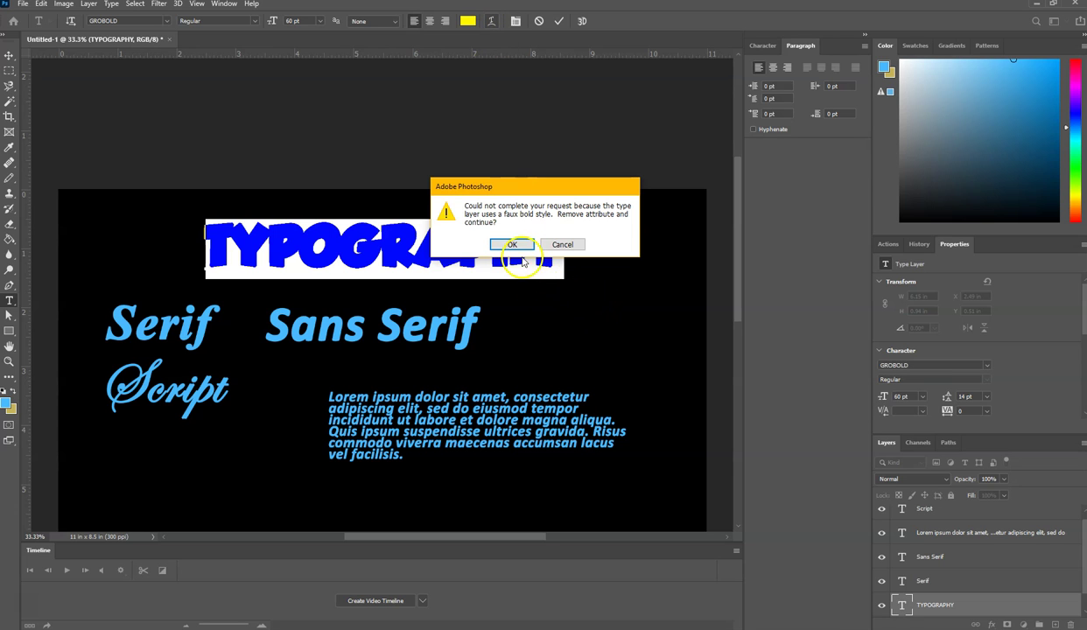
click(515, 245)
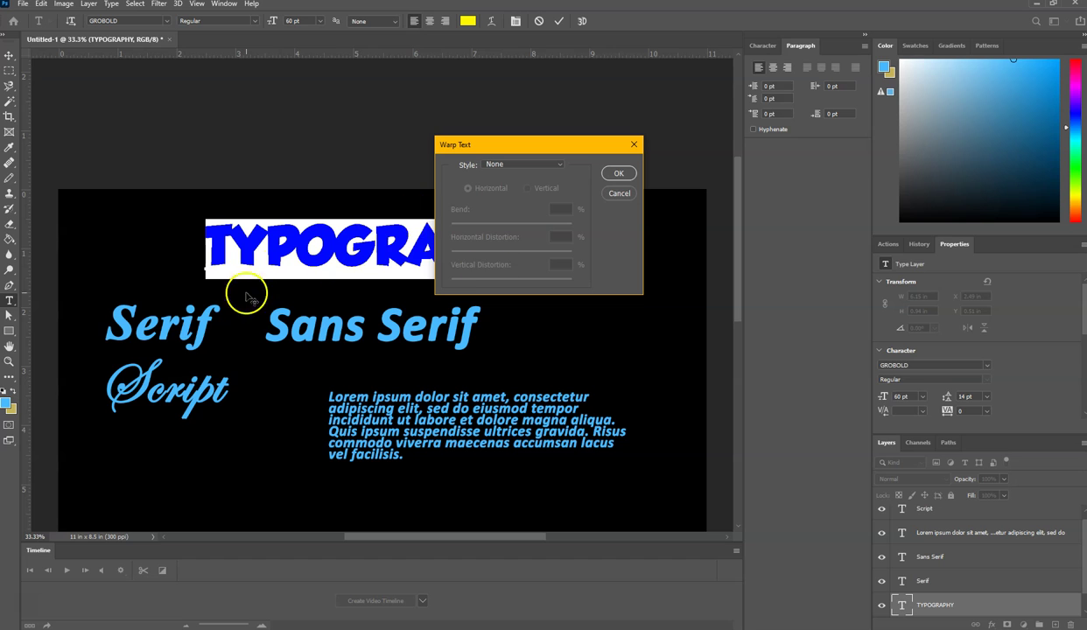
click(559, 165)
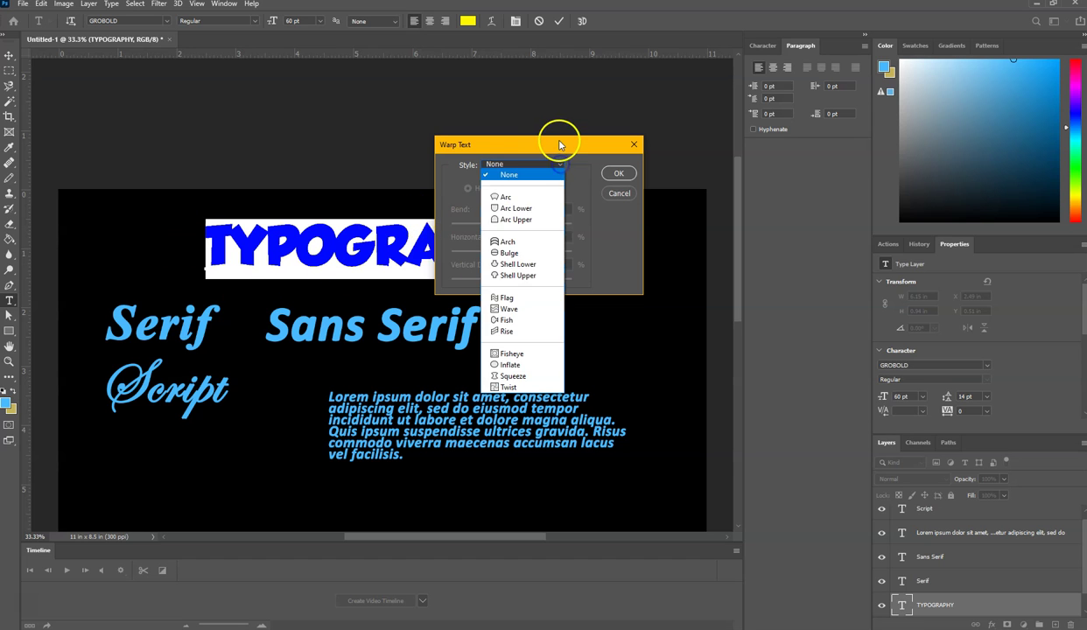
click(623, 276)
drag(516, 145, 569, 274)
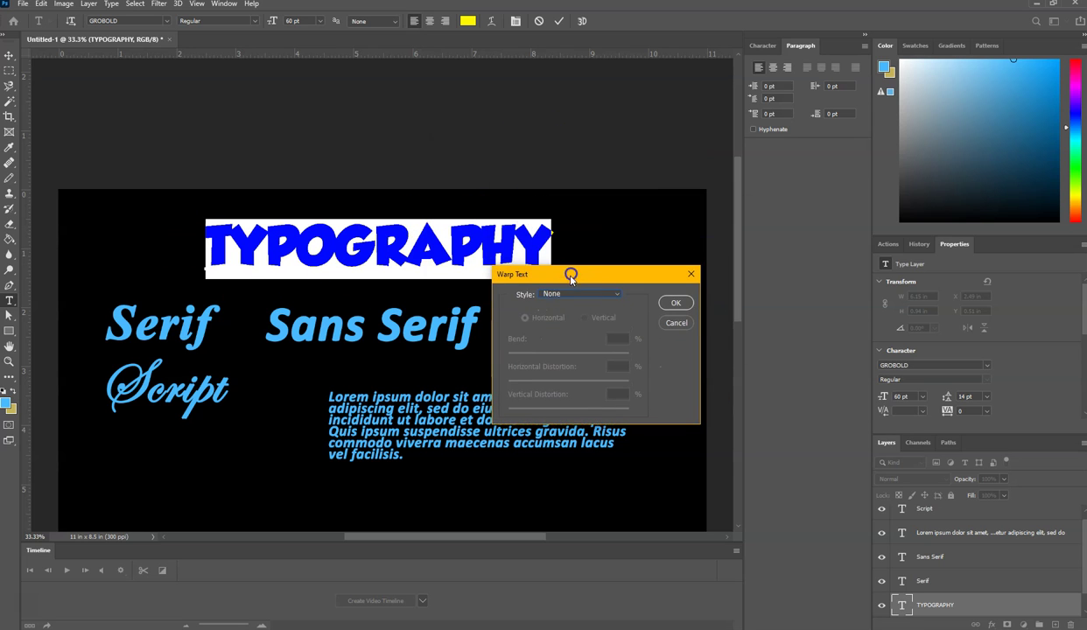
Try a horizontal Arc warp on the TYPOGRAPHY heading with a bend of -44%.
click(615, 296)
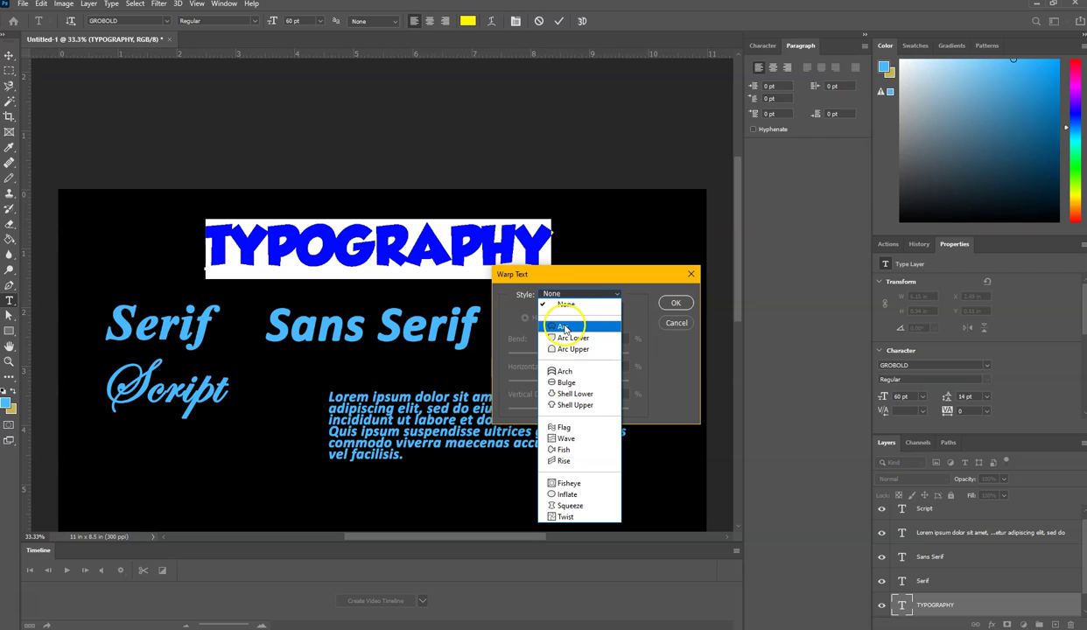
click(566, 327)
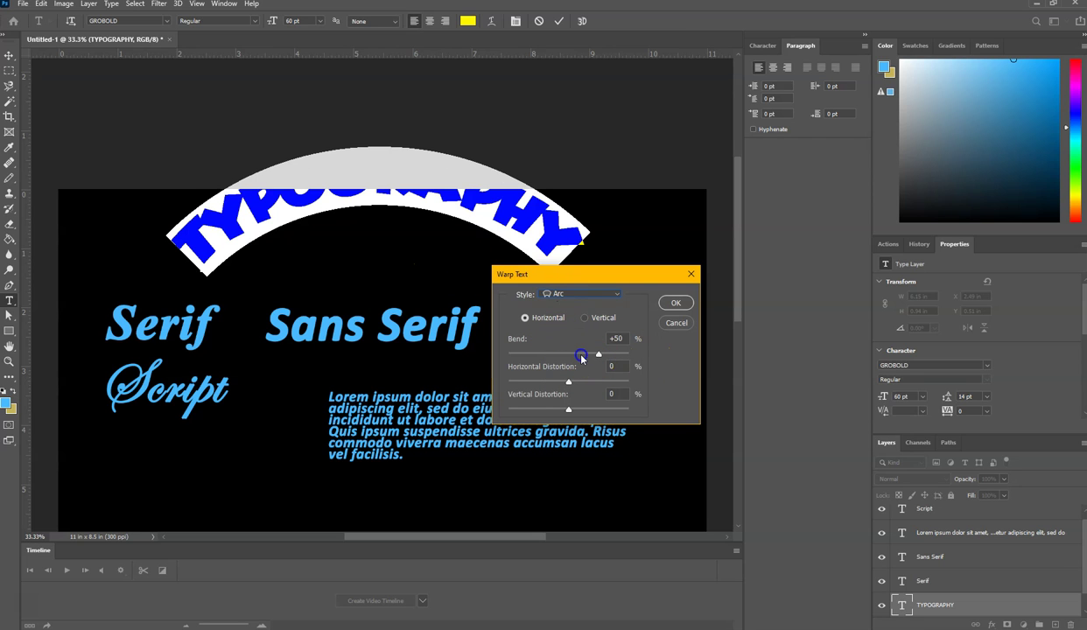
mouse_move(596, 354)
mouse_down()
mouse_move(526, 355)
mouse_move(542, 358)
mouse_up()
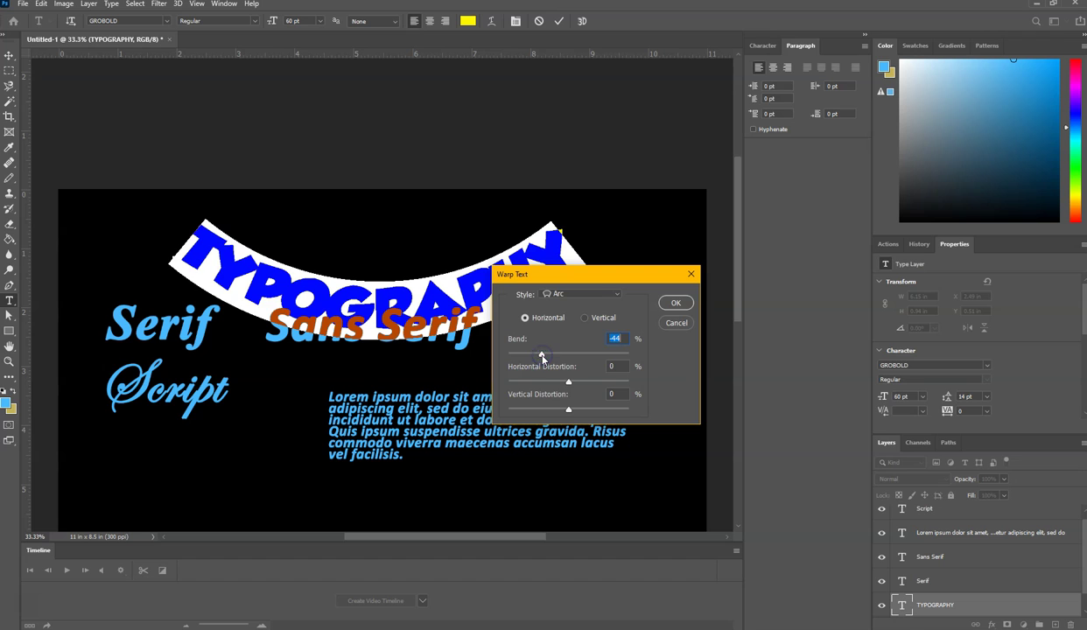
click(555, 358)
click(540, 385)
Apply a horizontal Arc Lower warp with a bend of -13% to the TYPOGRAPHY heading.
click(581, 294)
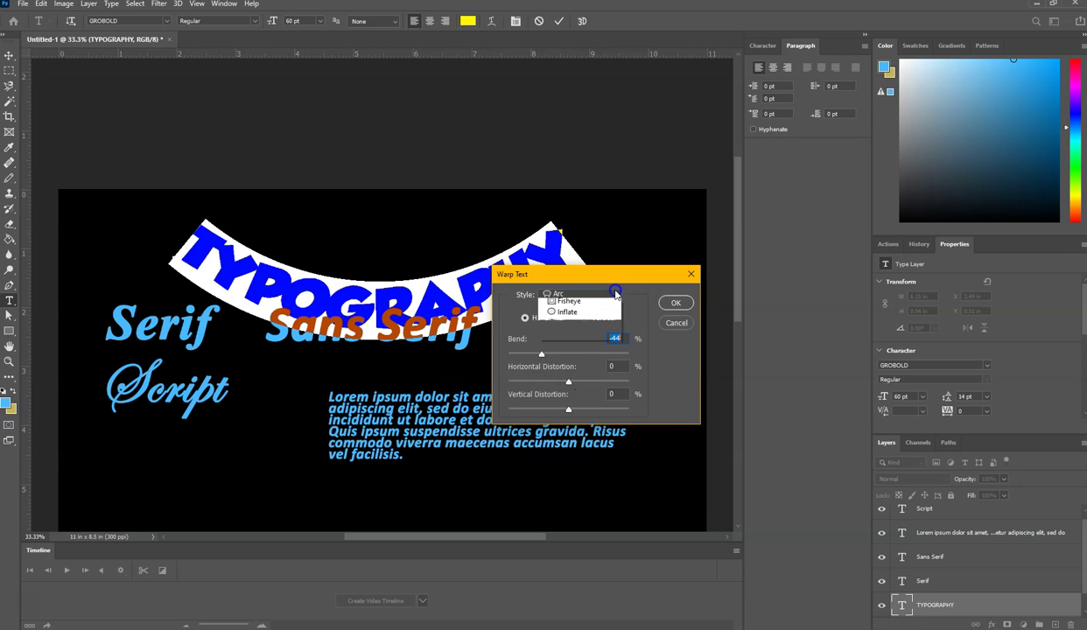
click(563, 340)
drag(595, 354, 582, 354)
click(563, 354)
click(605, 359)
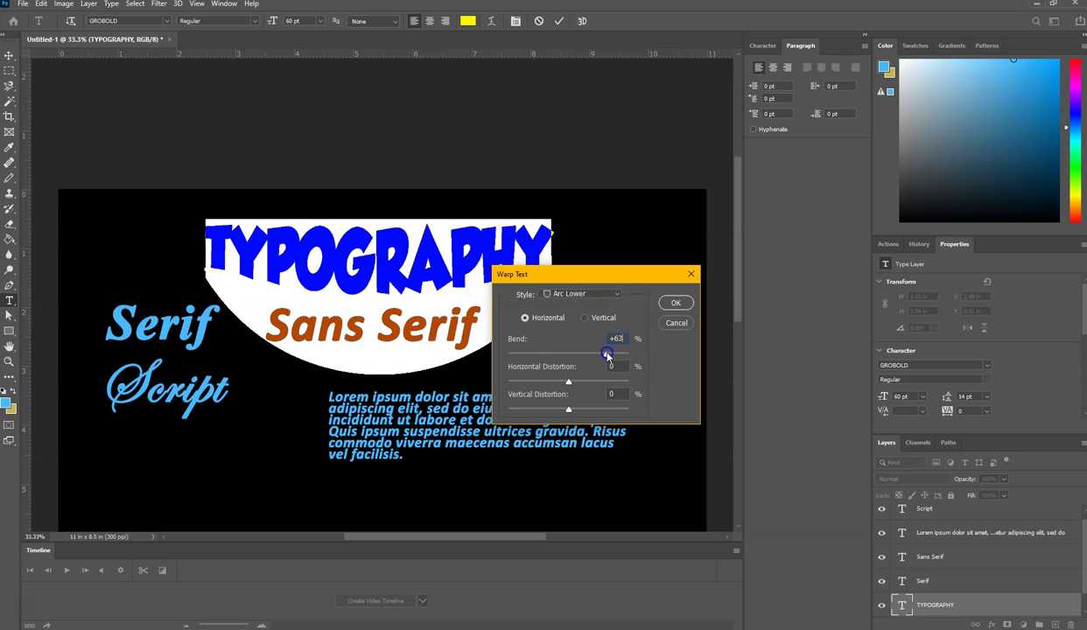
click(562, 355)
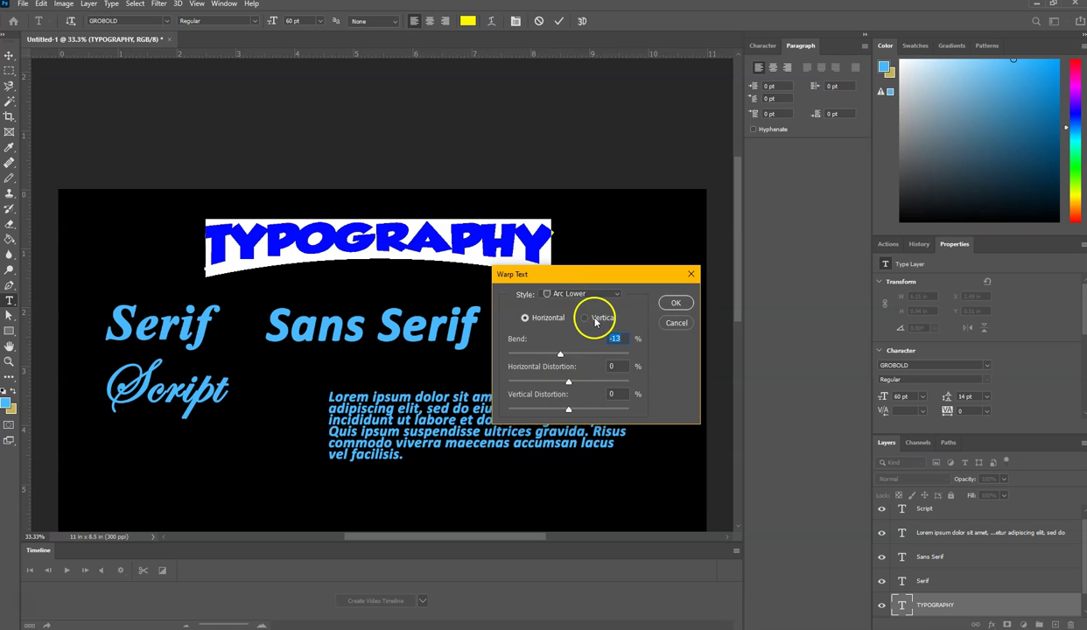
click(602, 295)
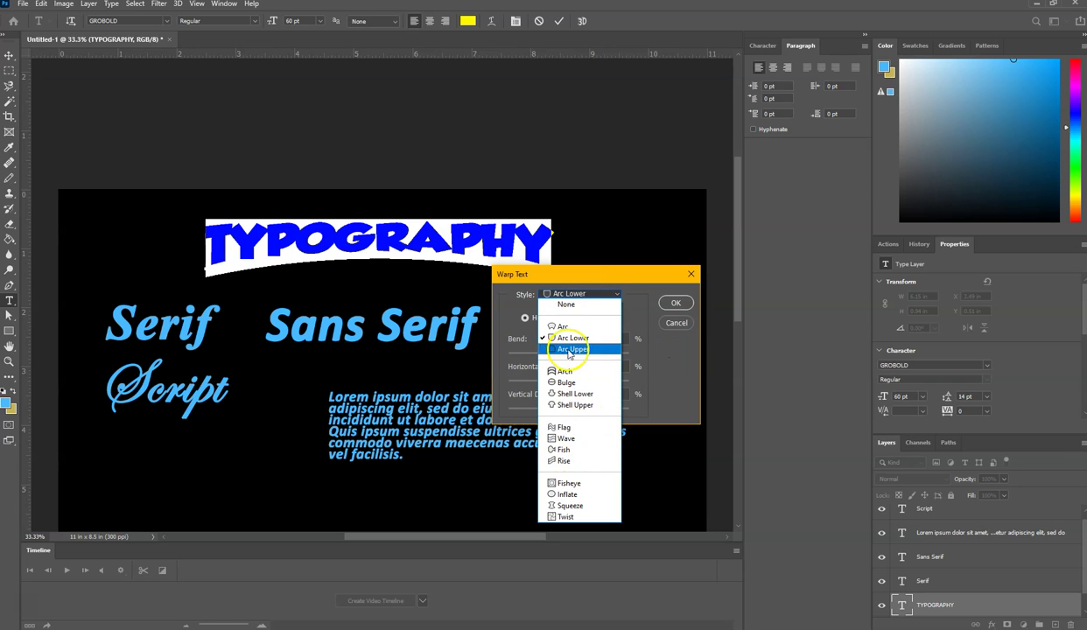
click(669, 375)
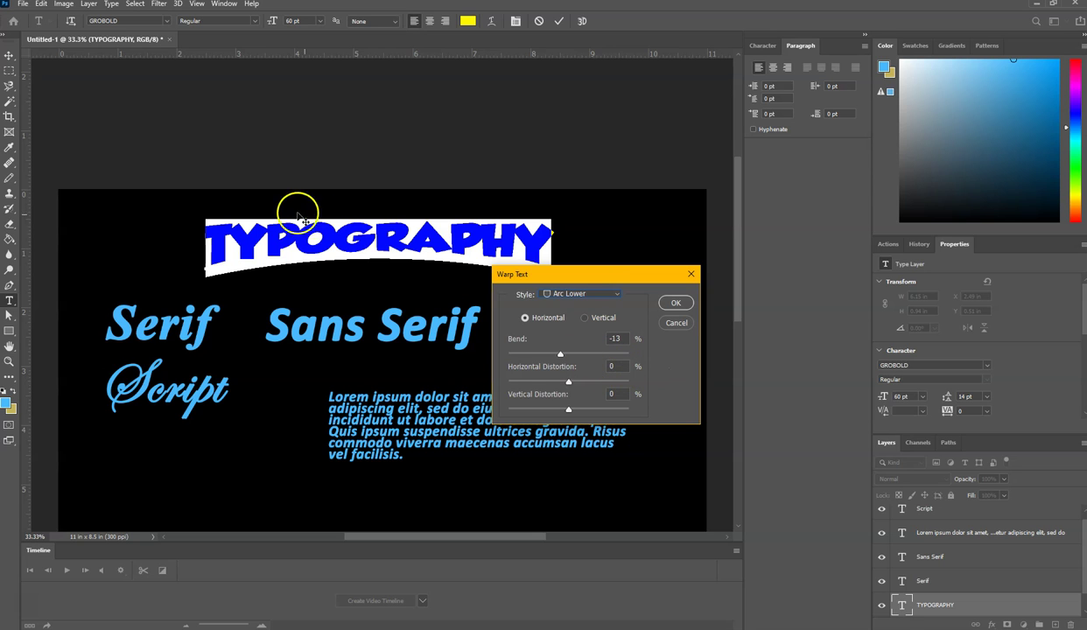
click(680, 303)
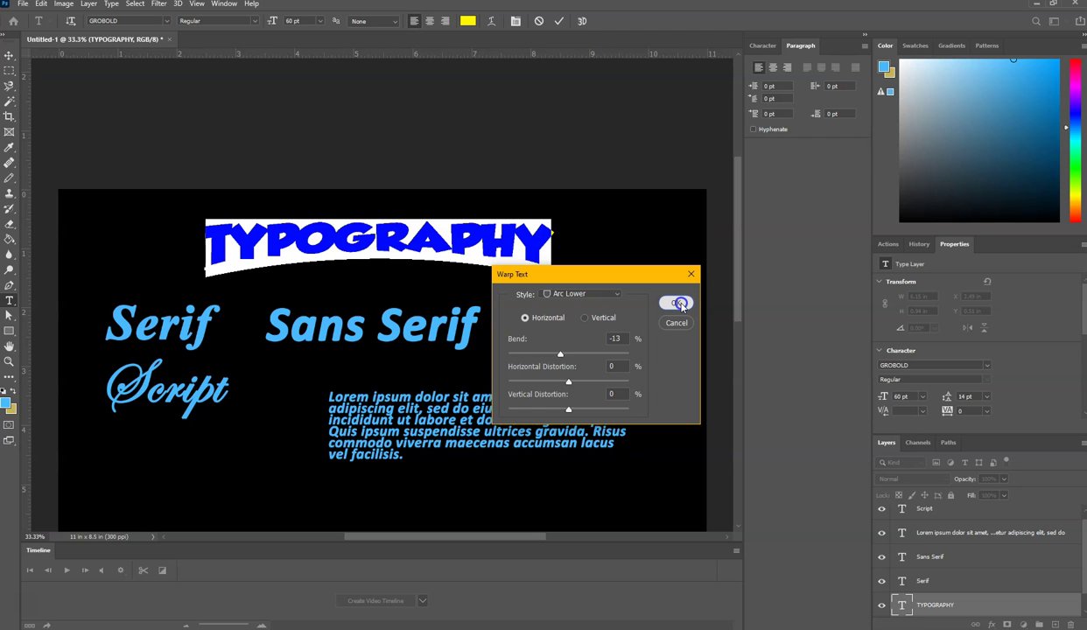
click(680, 304)
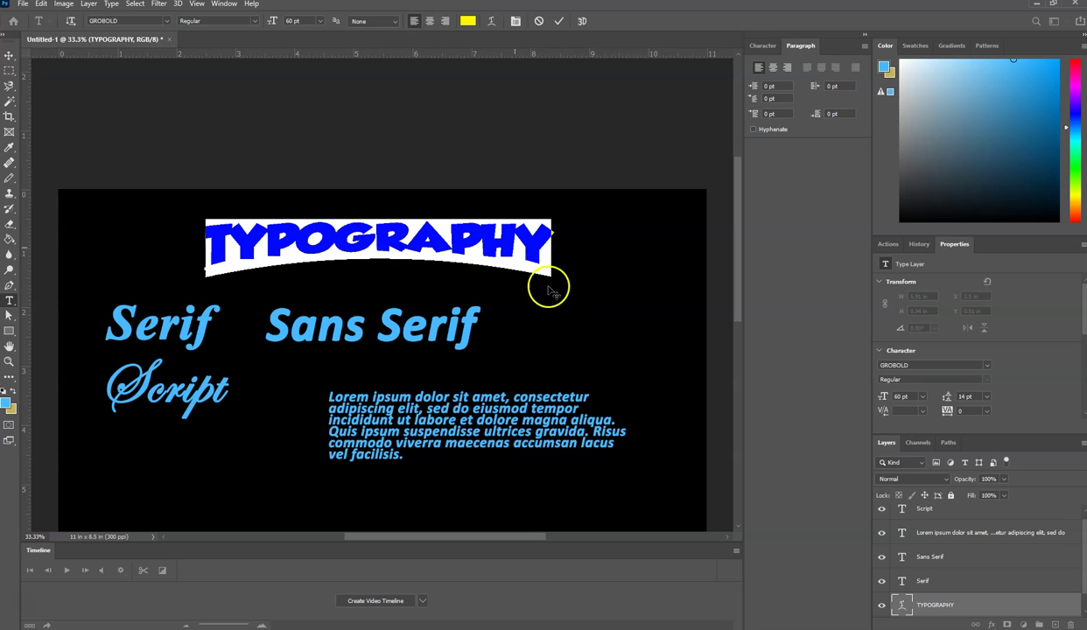
Toggle the Character and Paragraph panels off and on, and commit the TYPOGRAPHY heading edit.
click(516, 22)
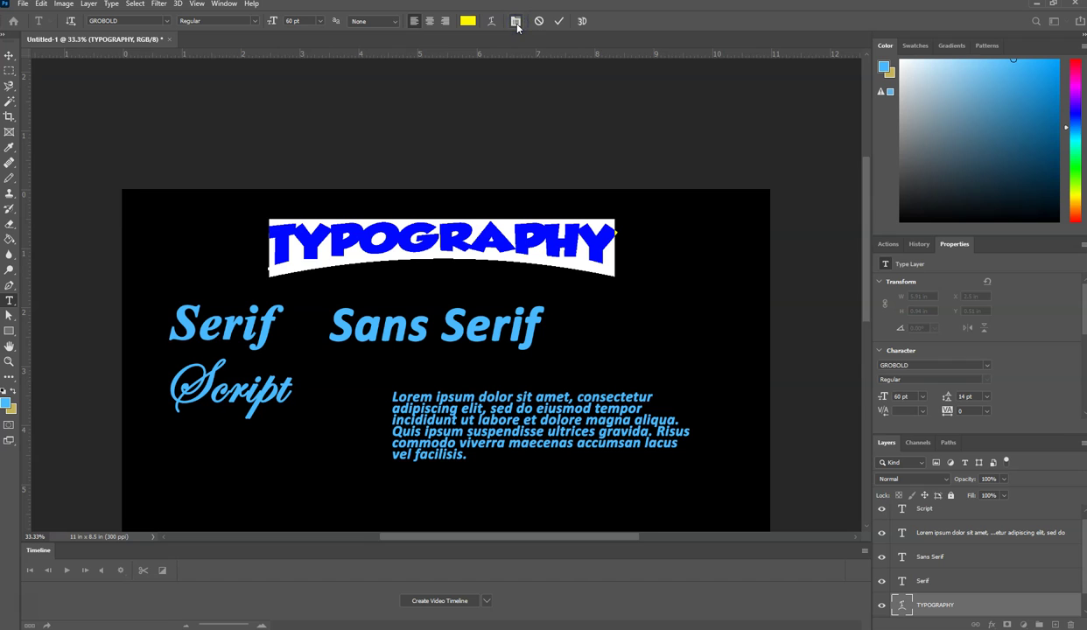
click(515, 22)
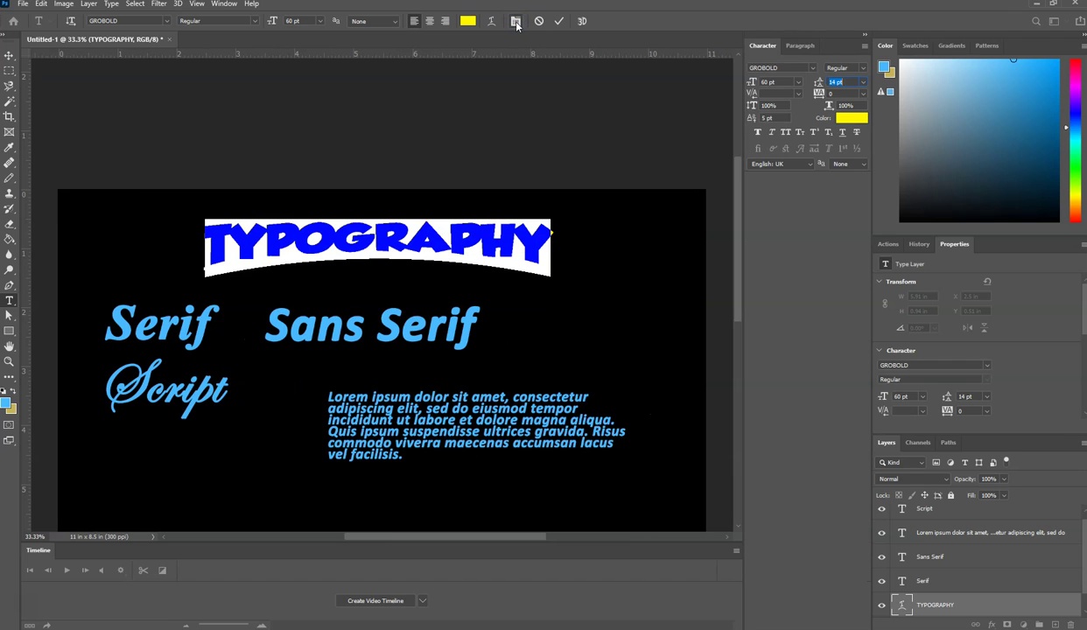
click(516, 23)
click(516, 23)
click(473, 243)
double_click(473, 243)
click(558, 22)
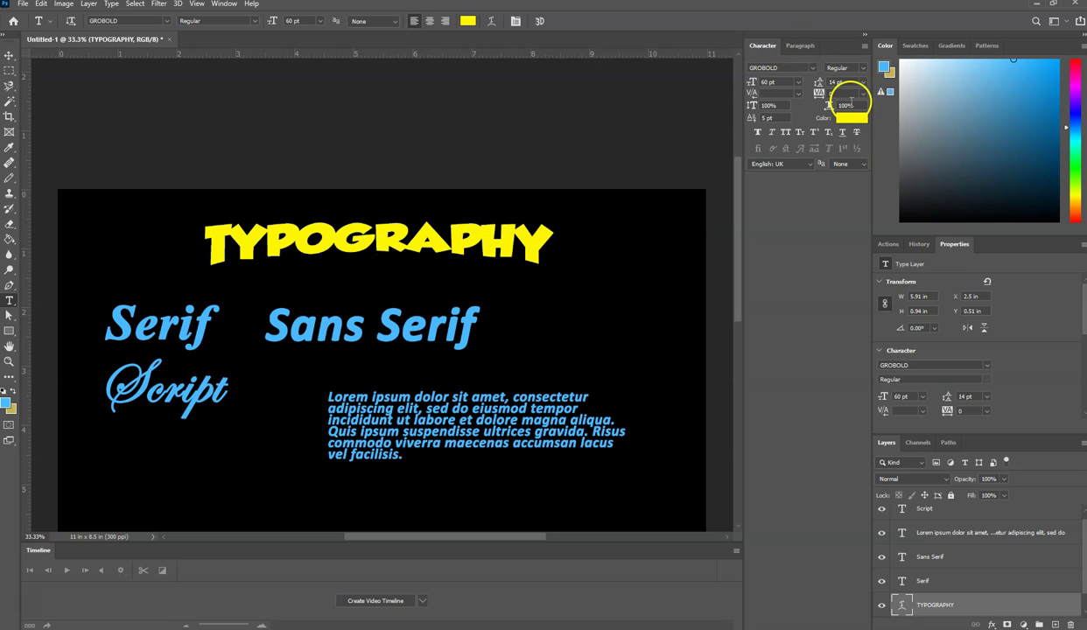
click(515, 22)
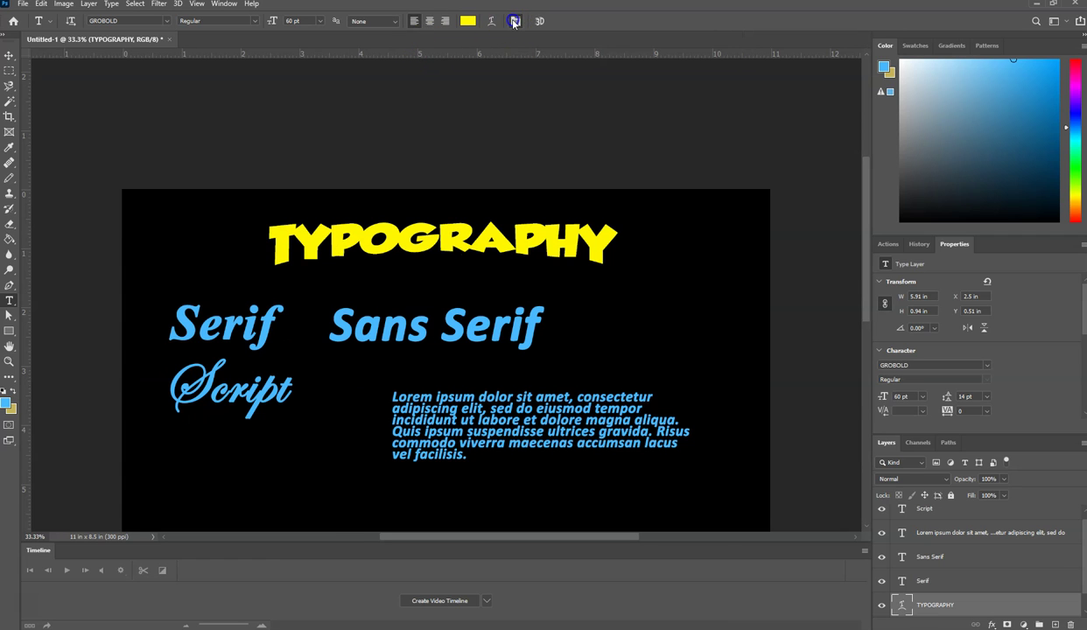
click(516, 21)
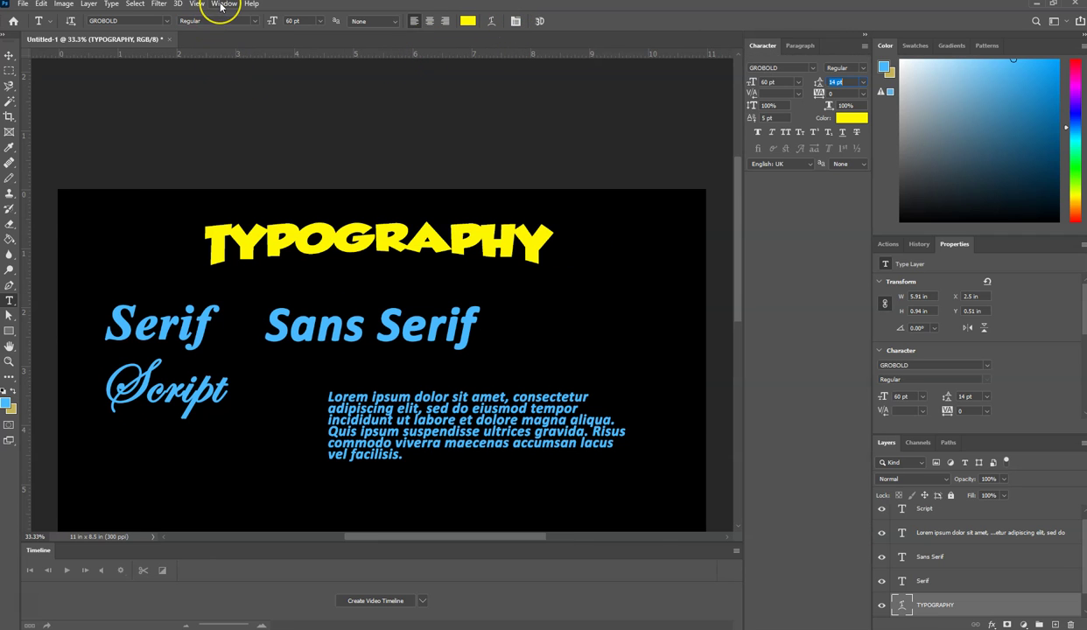
Show the Character Styles panel and undock its group as a floating panel.
click(222, 4)
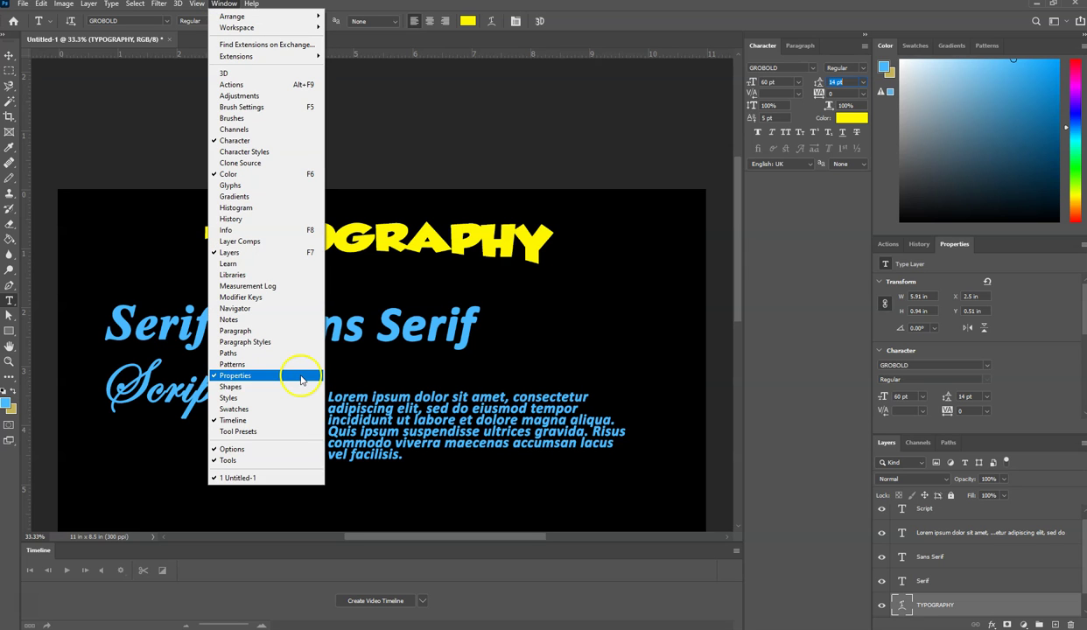
click(267, 153)
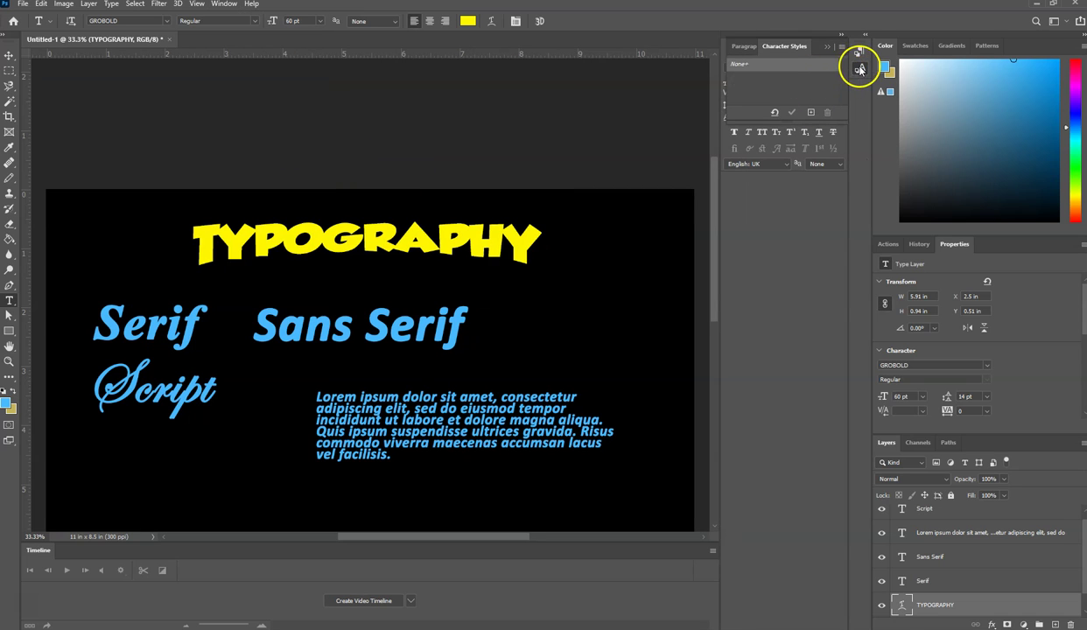
click(861, 68)
click(861, 70)
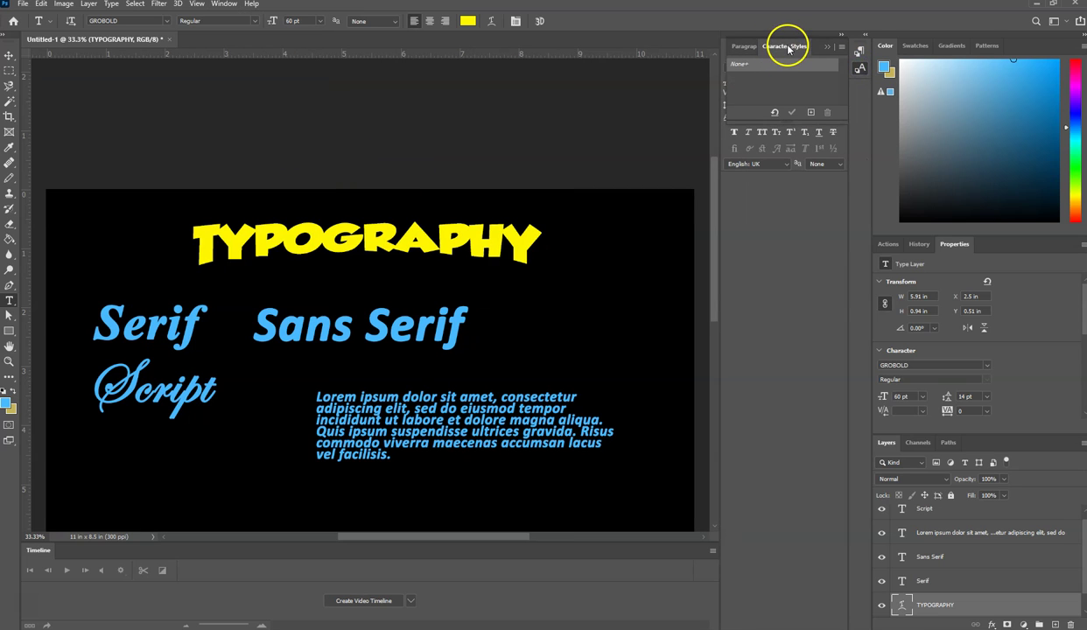
drag(814, 37, 801, 190)
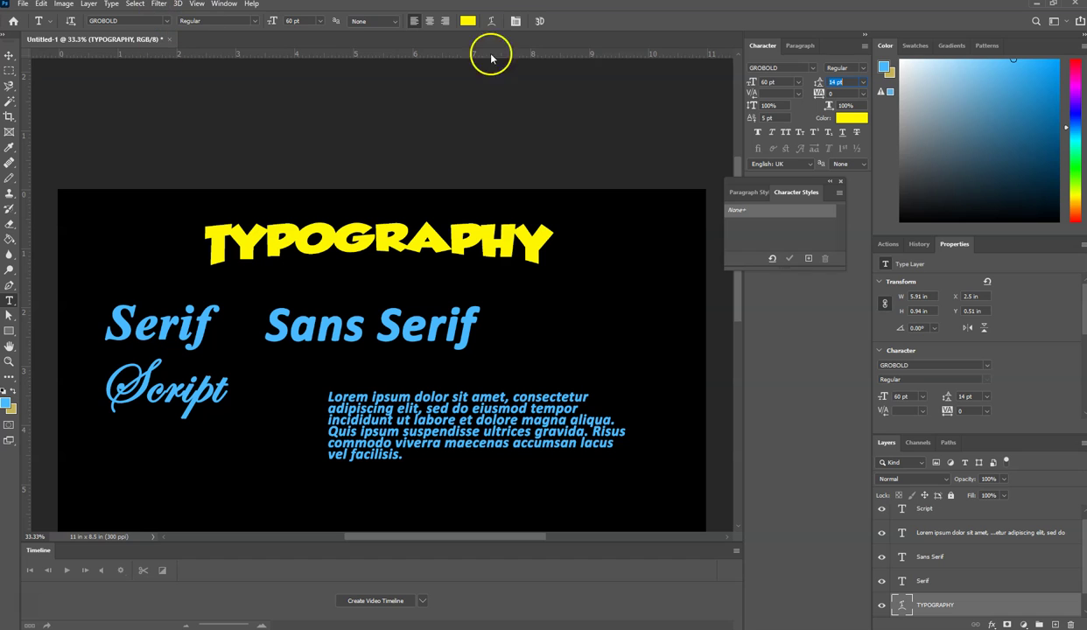
View the Paragraph settings, return to the Character settings, and move the floating Character Styles panel below them.
click(222, 4)
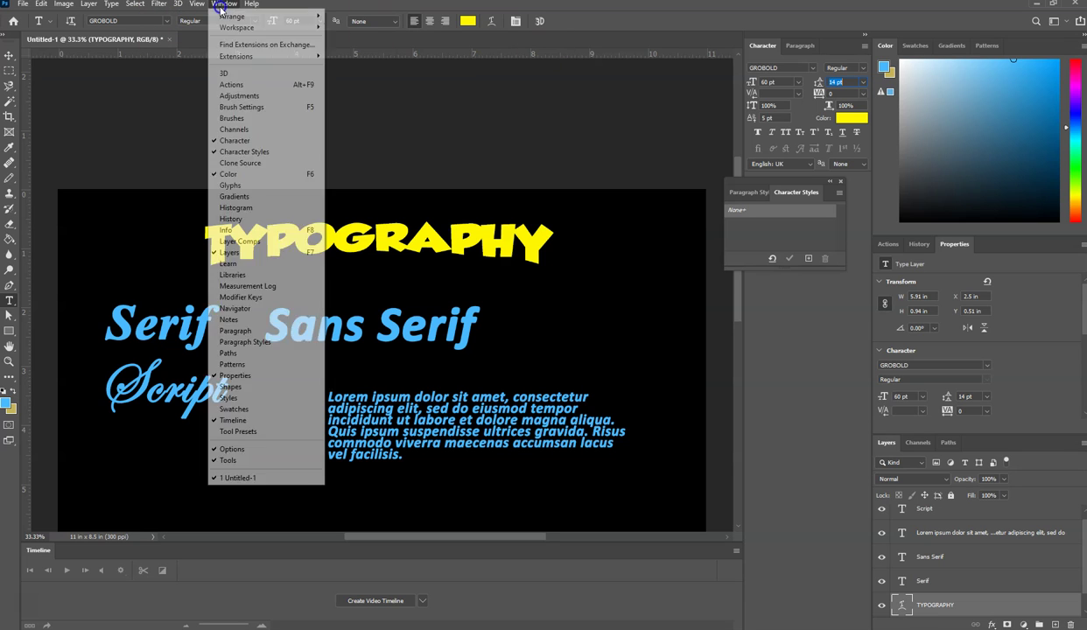
click(232, 332)
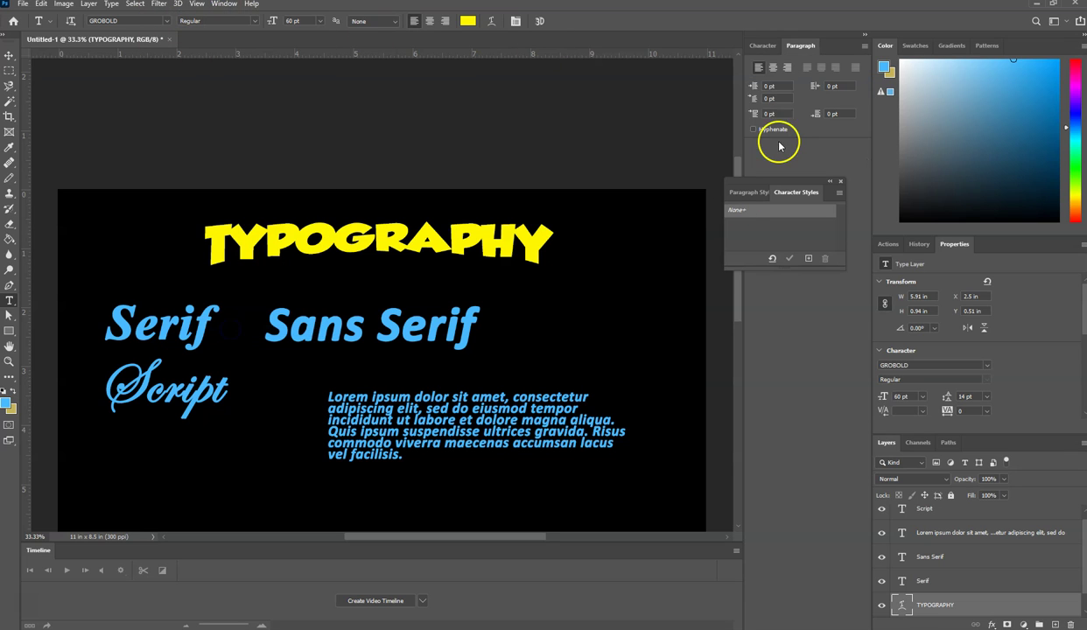
click(759, 44)
click(805, 48)
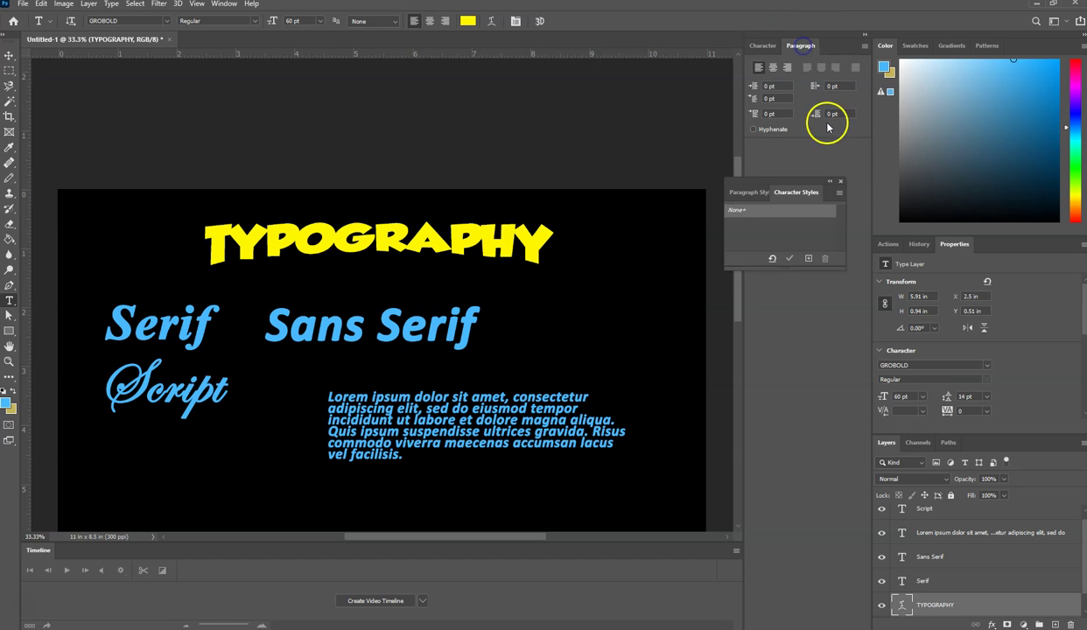
click(763, 48)
drag(760, 182, 790, 245)
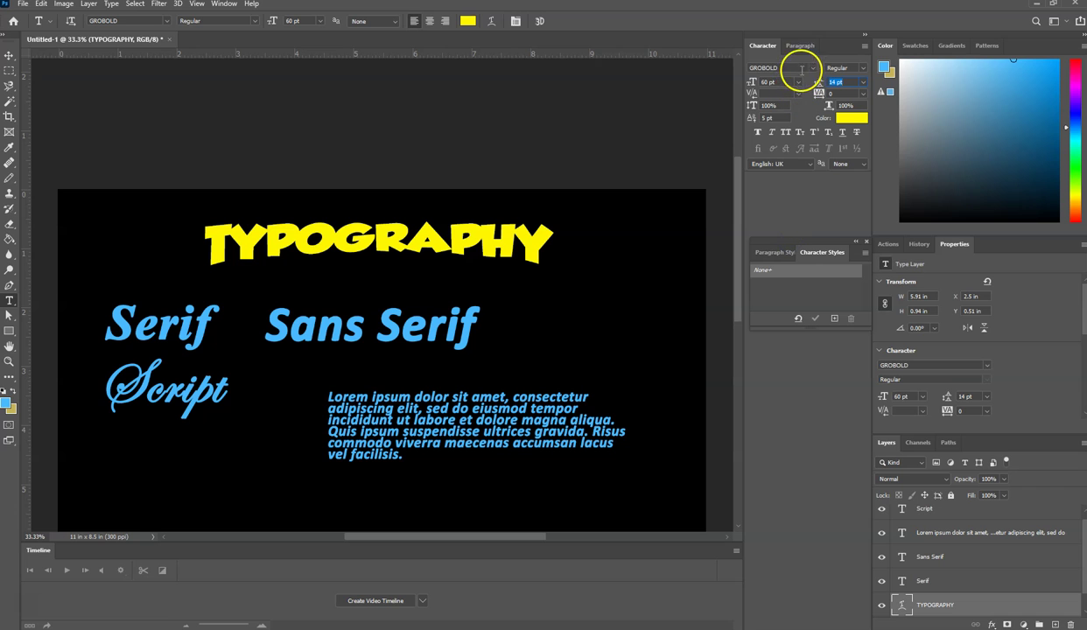
Look through the font list without changing the font, set the TYPOGRAPHY heading's size to 66 pt and commit it.
click(814, 68)
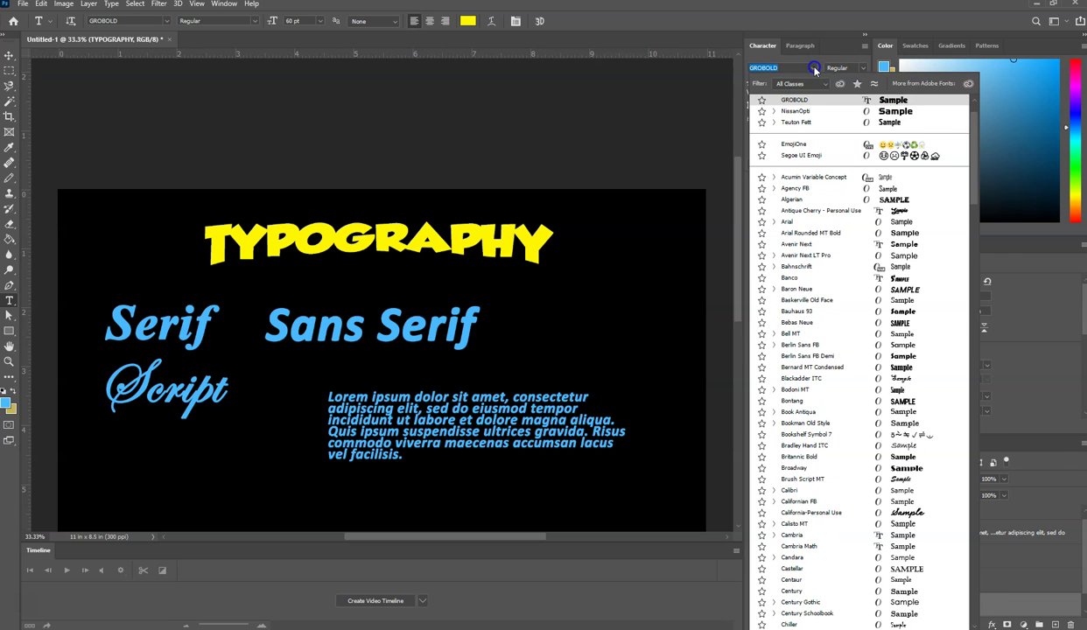
click(815, 67)
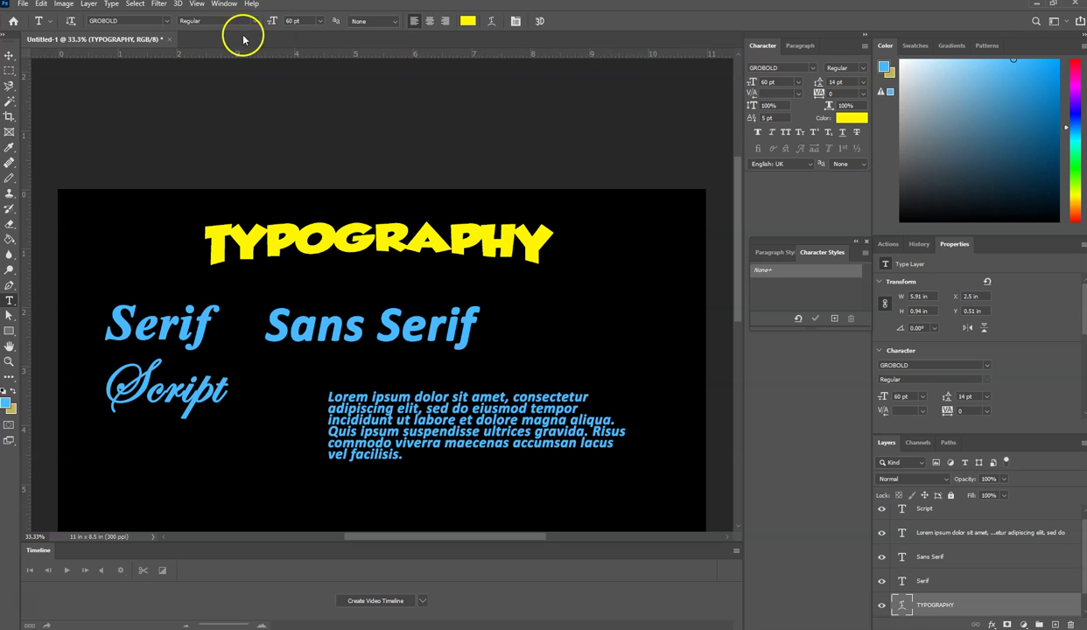
double_click(360, 234)
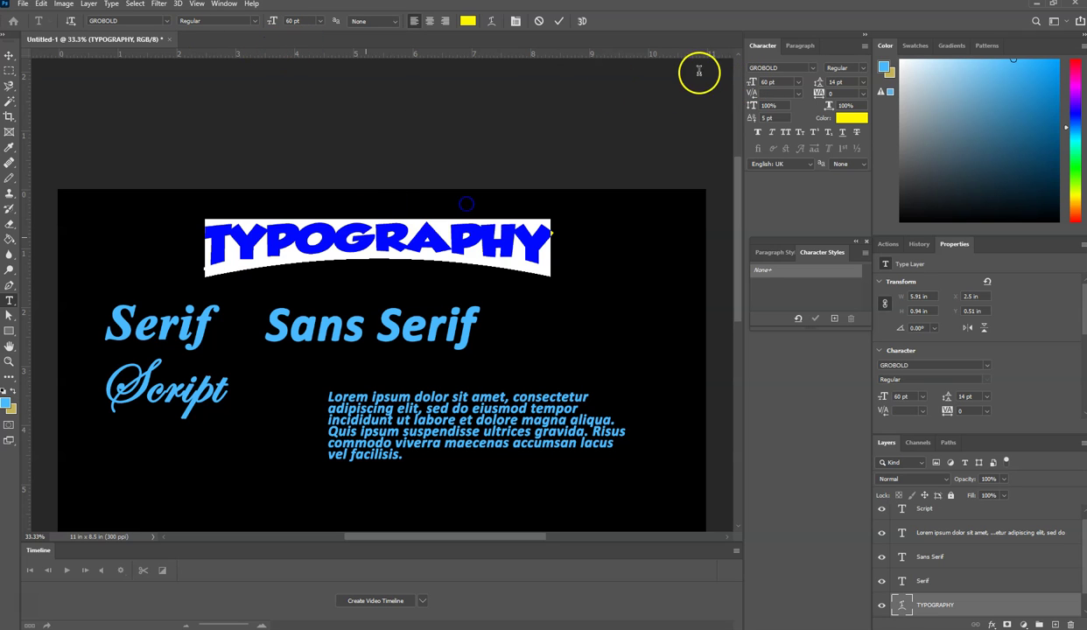
mouse_move(753, 82)
mouse_down()
mouse_move(725, 81)
mouse_move(755, 82)
mouse_up()
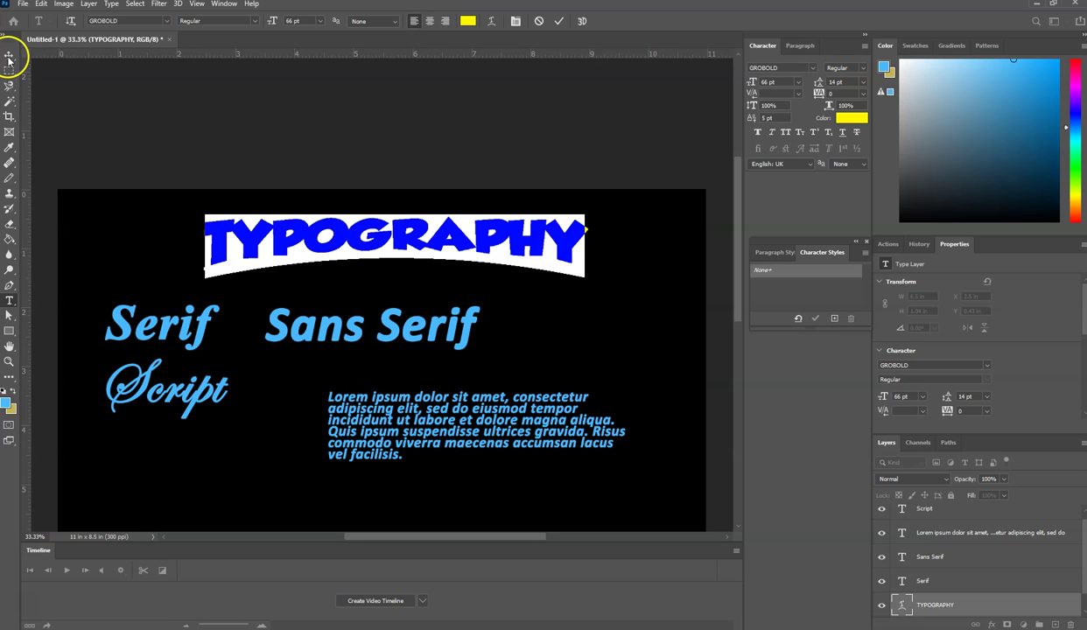
click(9, 58)
Commit the TYPOGRAPHY heading edit and set the Lorem ipsum paragraph's leading to 18 pt.
click(9, 300)
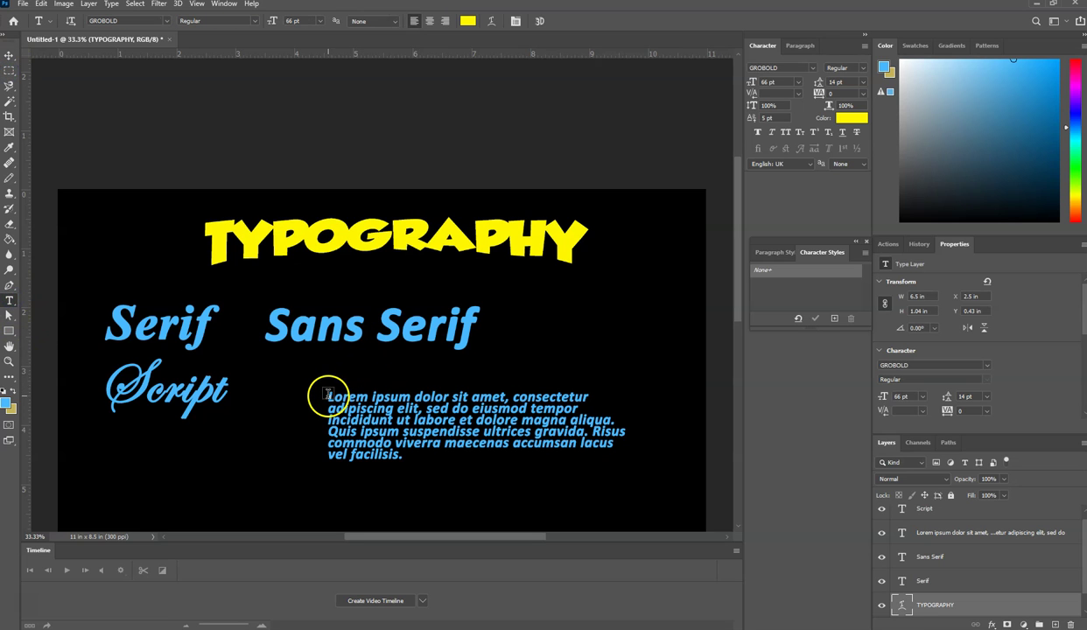
drag(327, 395, 591, 461)
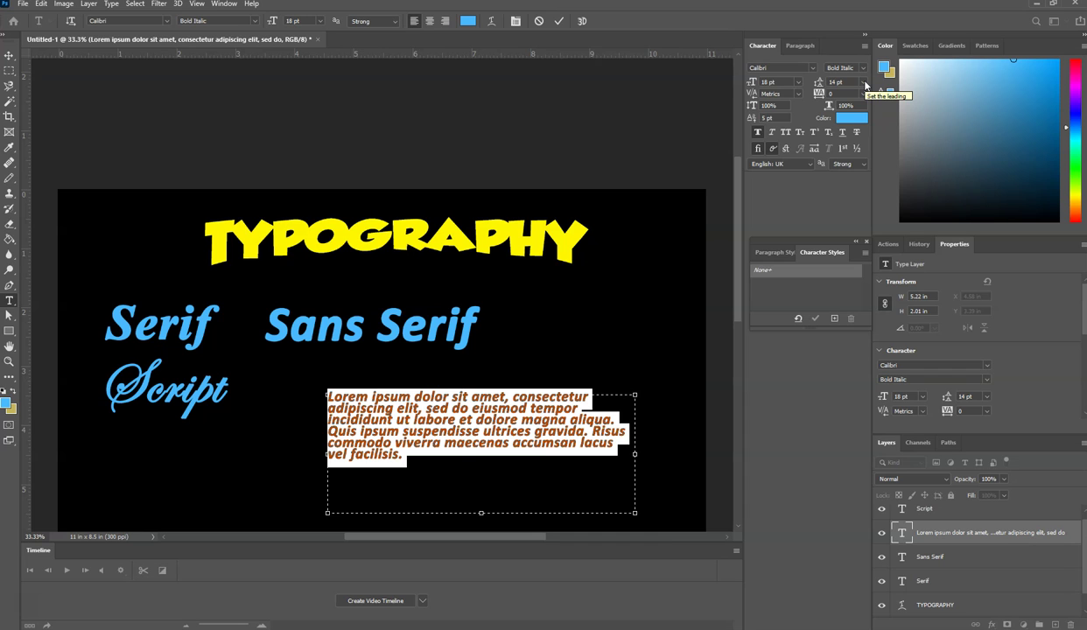
click(866, 83)
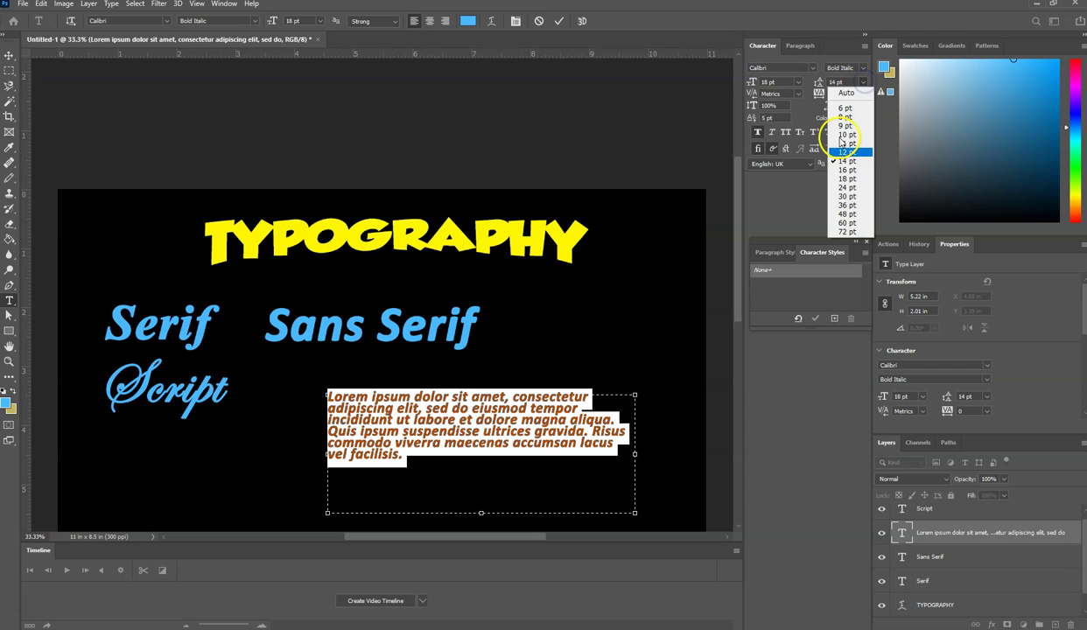
click(846, 180)
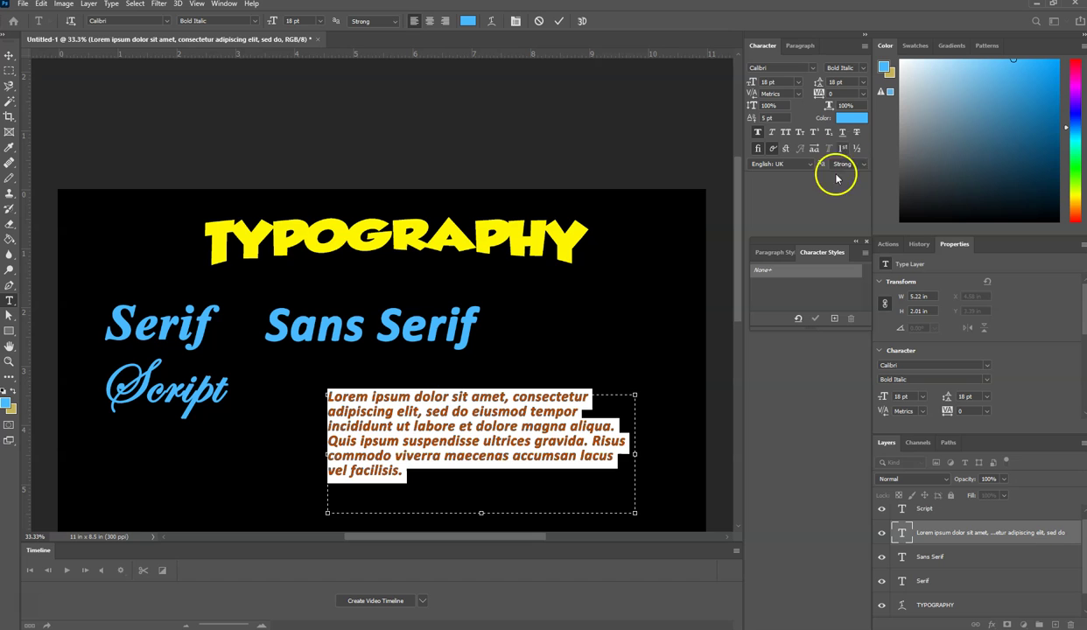
Vary the Lorem ipsum paragraph's leading to 24 pt, back to 18 pt, and finally to 20 pt.
drag(822, 83, 821, 82)
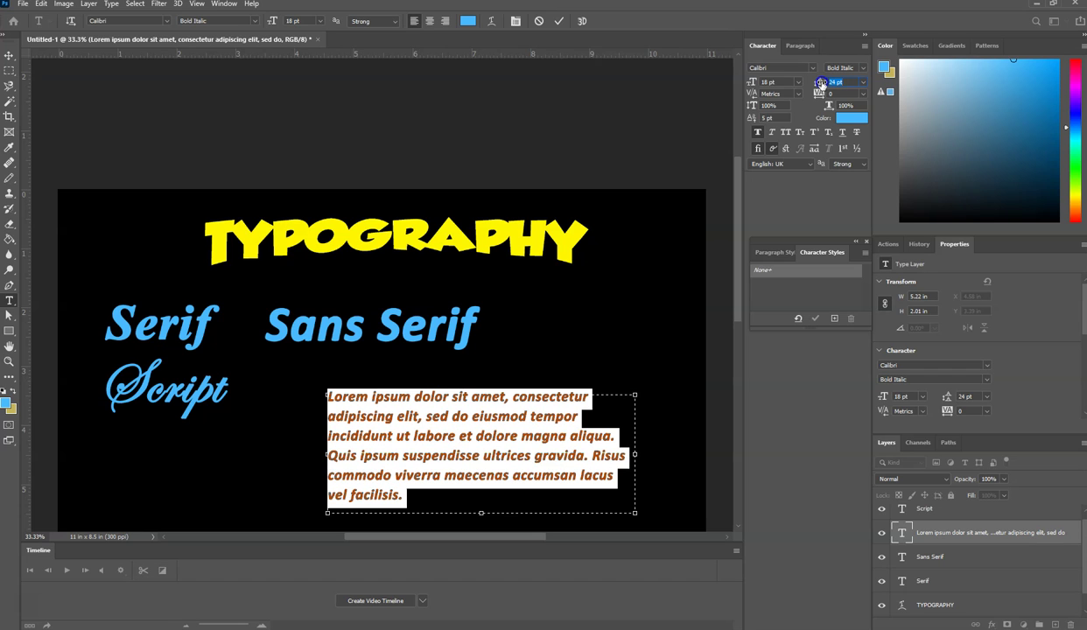
drag(821, 82, 818, 82)
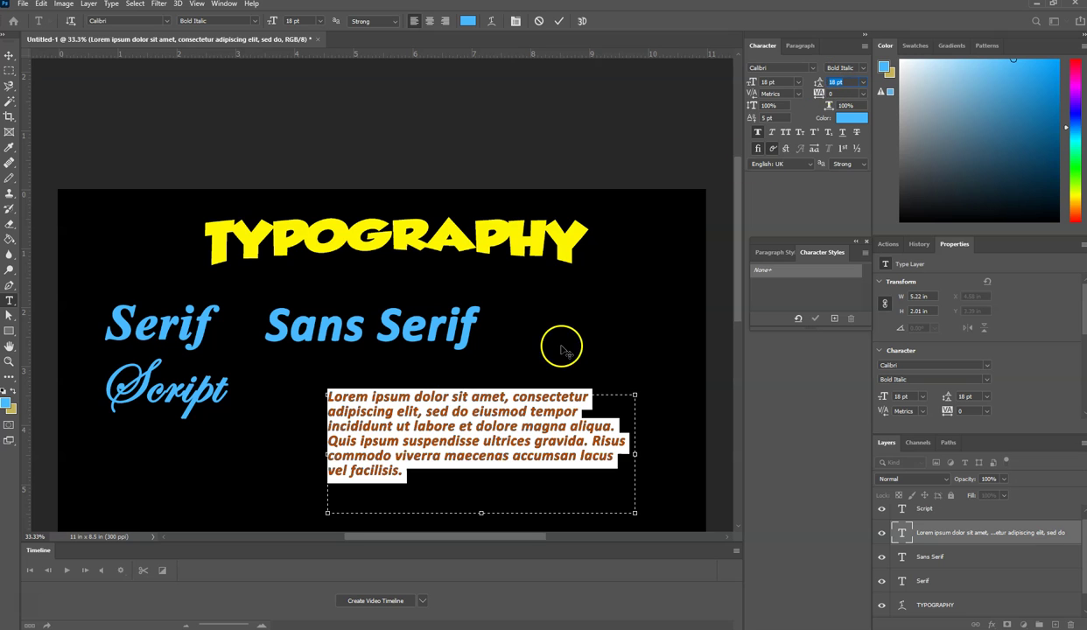
click(401, 473)
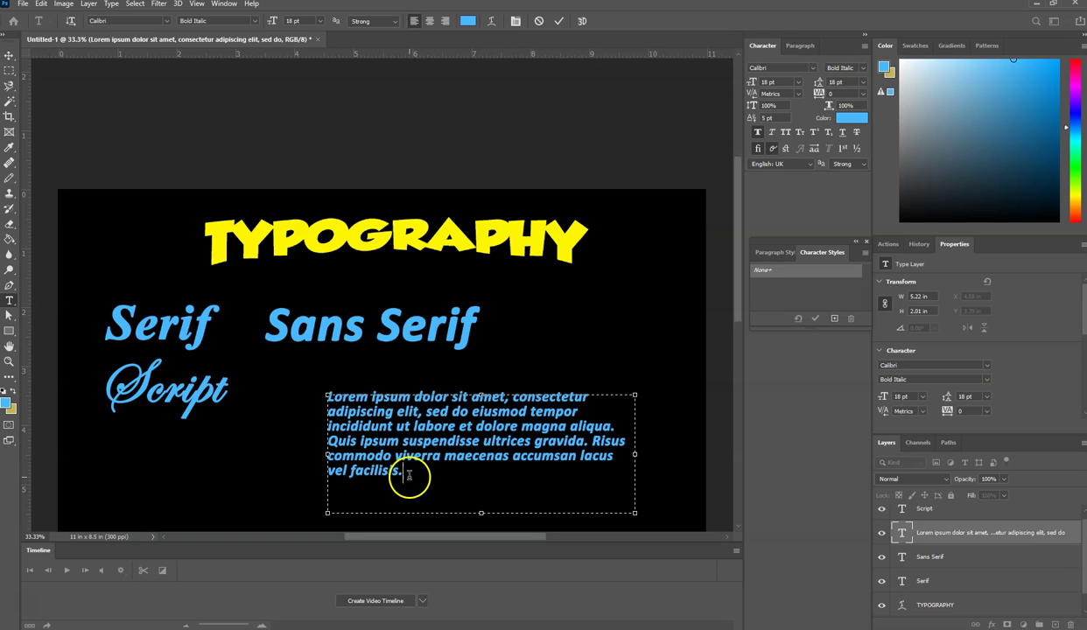
key(ctrl+a)
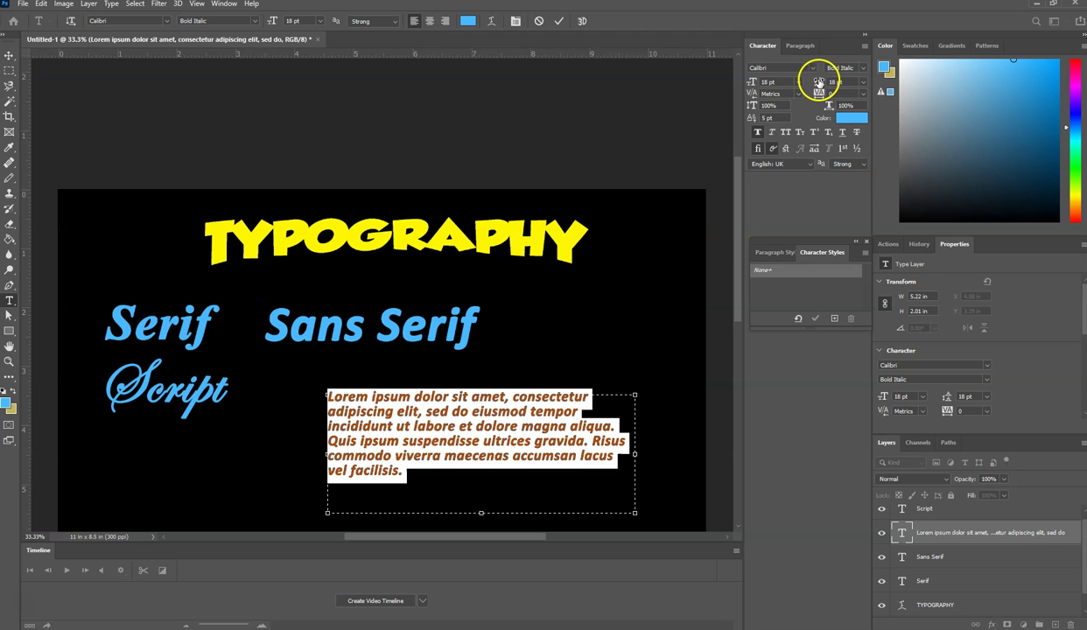
drag(819, 81, 820, 81)
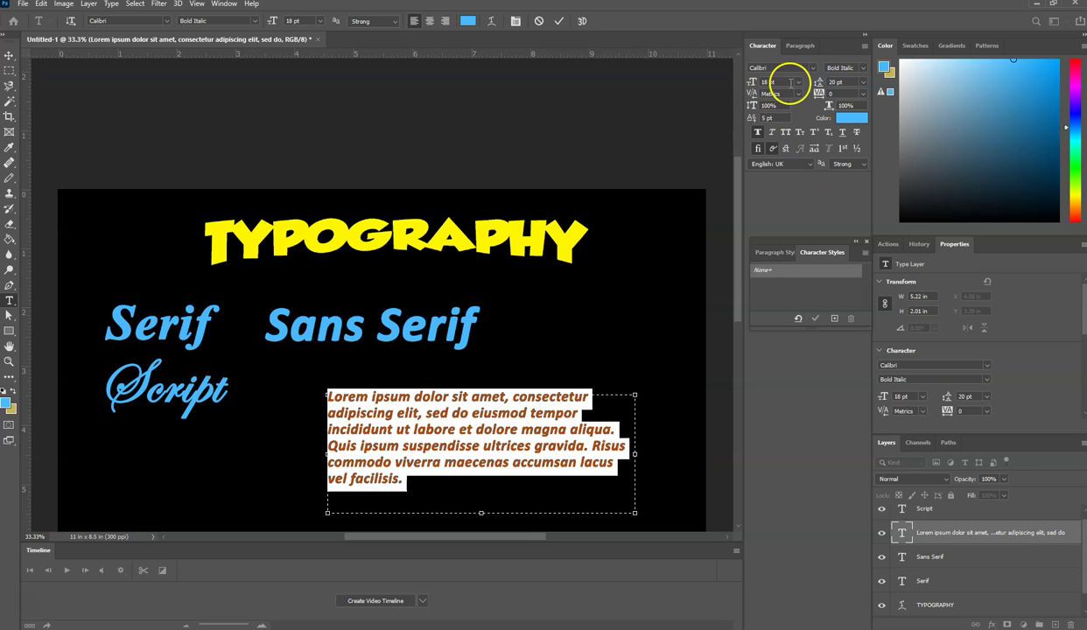
Set the font size of the word "suspendisse" in the Lorem ipsum paragraph to 30 pt.
click(435, 413)
drag(432, 415, 440, 413)
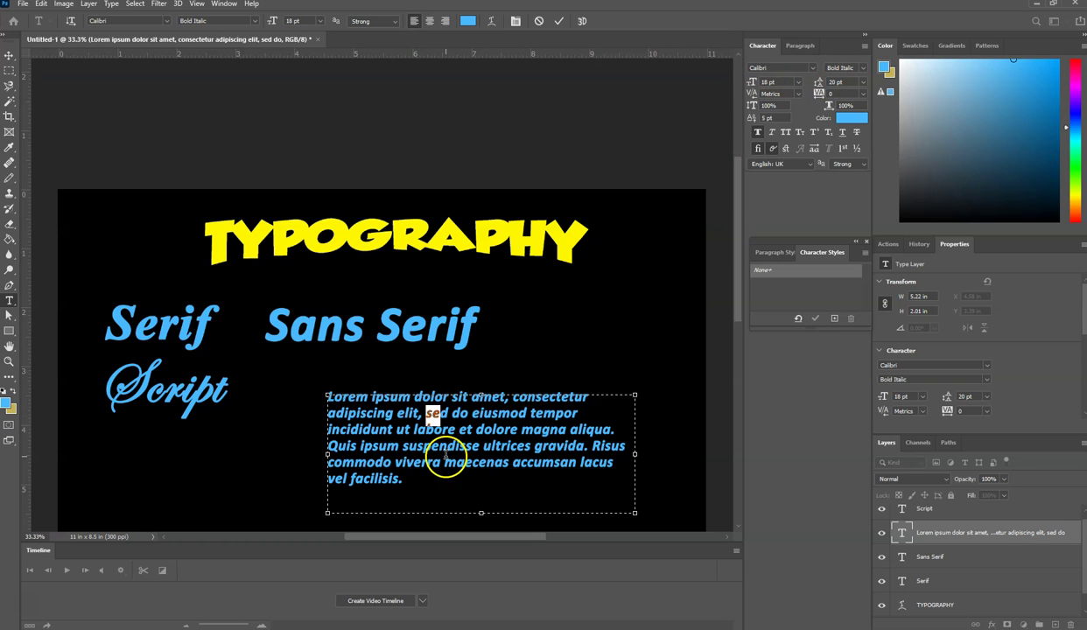
drag(403, 447, 480, 447)
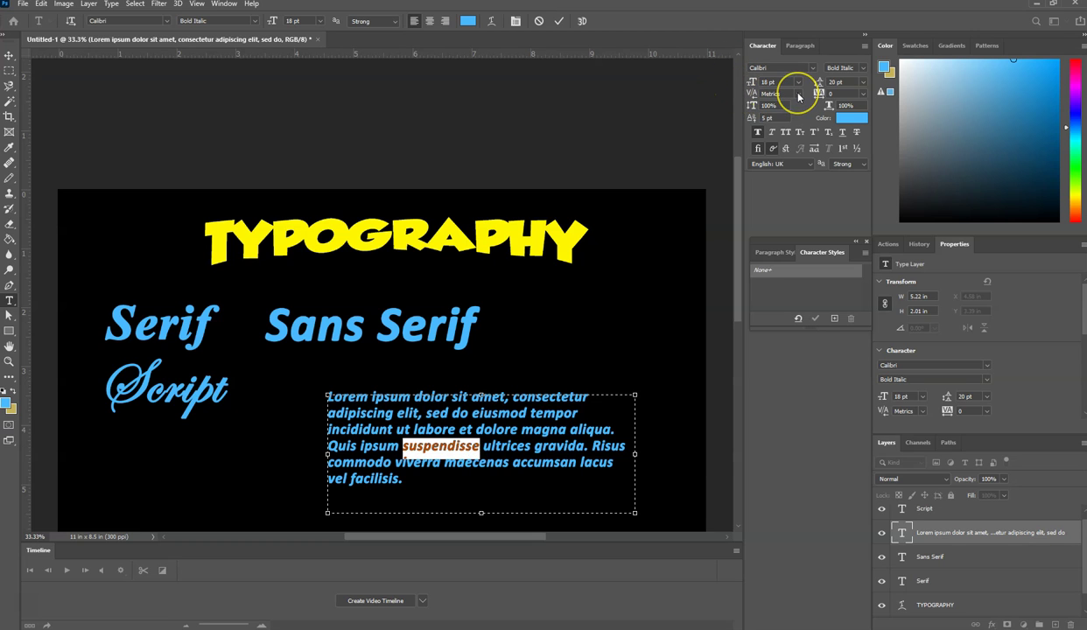
click(797, 81)
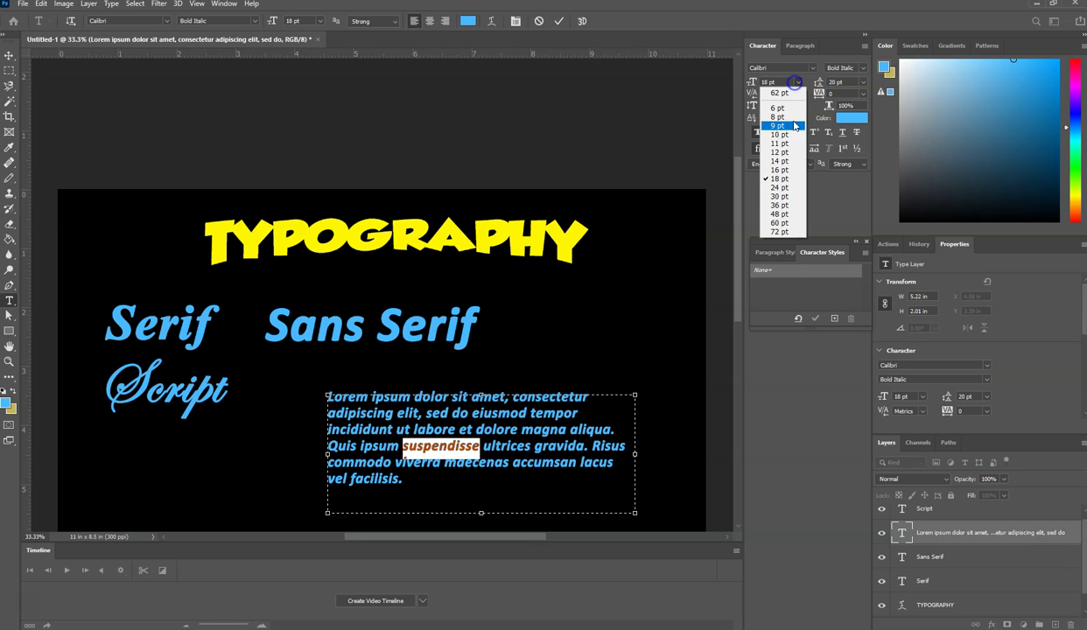
click(779, 196)
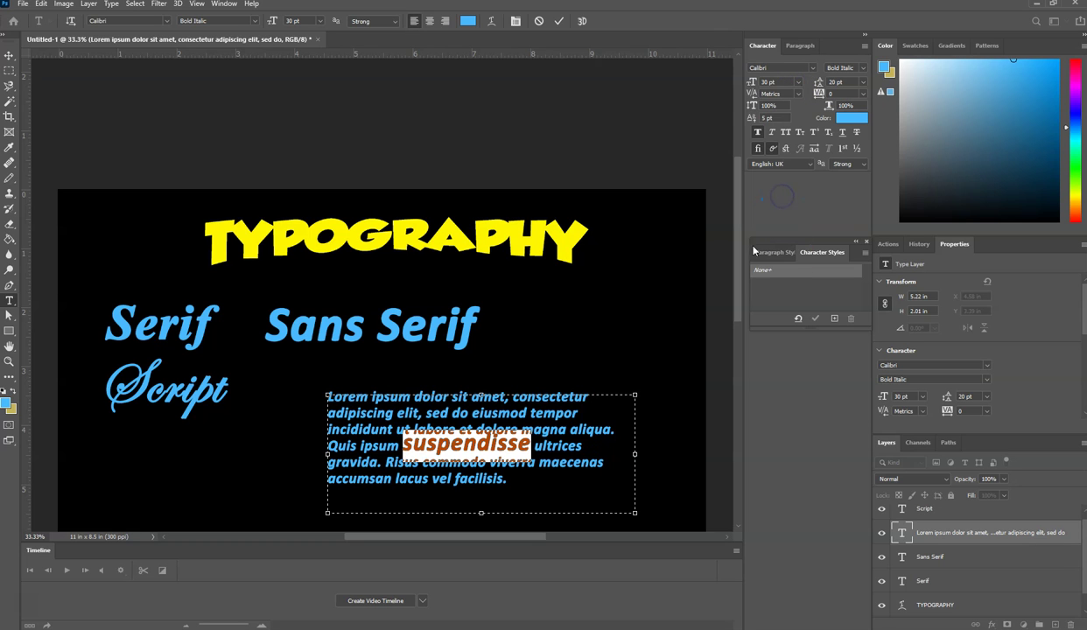
click(456, 444)
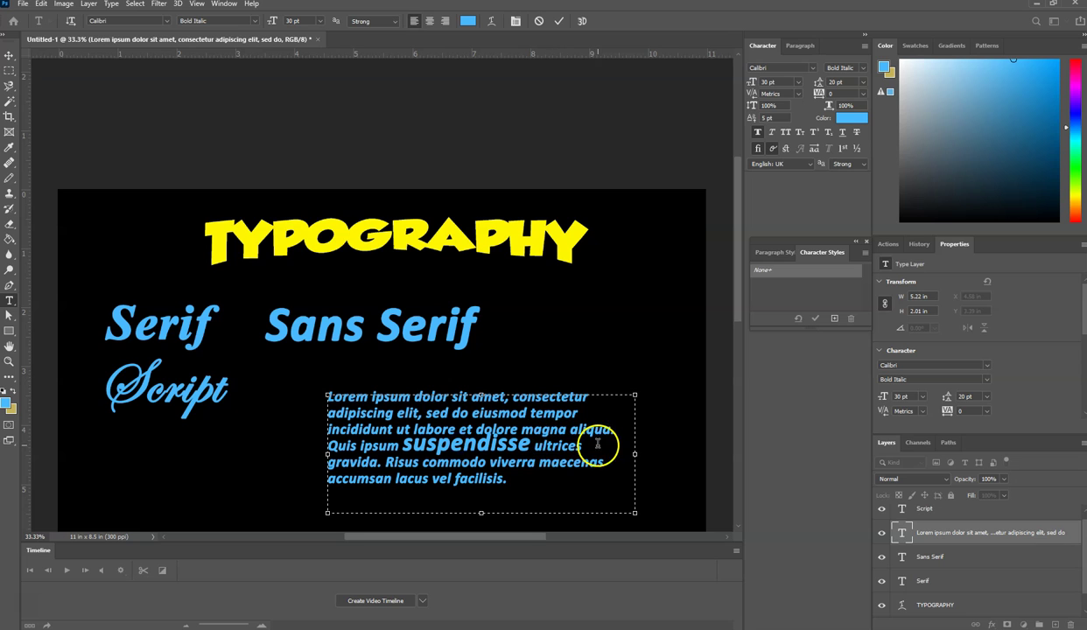
Set the leading of the whole Lorem ipsum paragraph to 24 pt.
drag(511, 480, 326, 395)
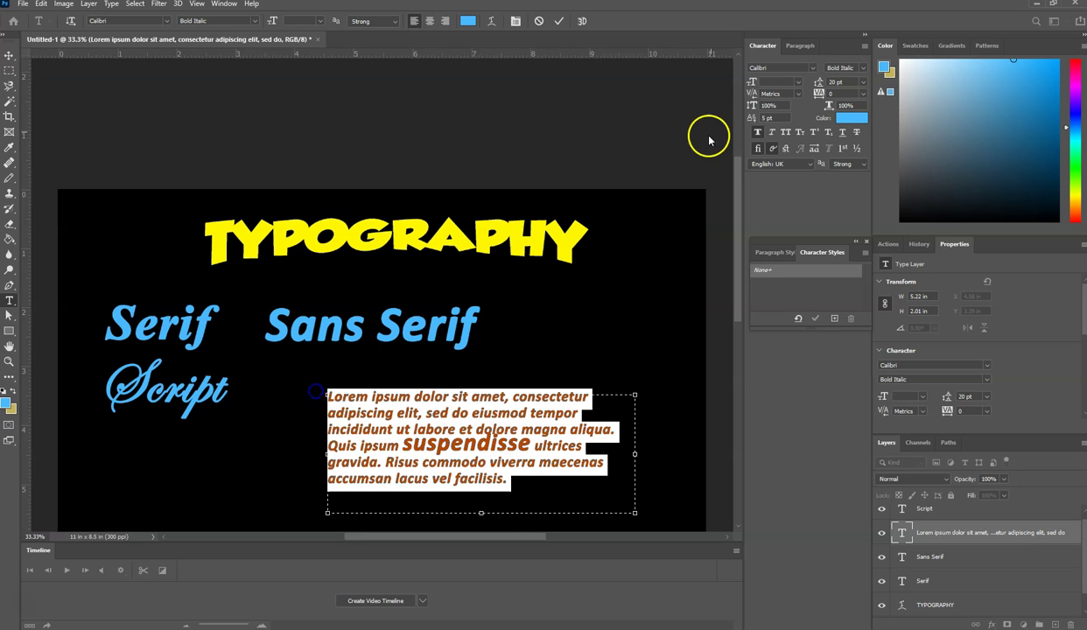
drag(820, 82, 823, 82)
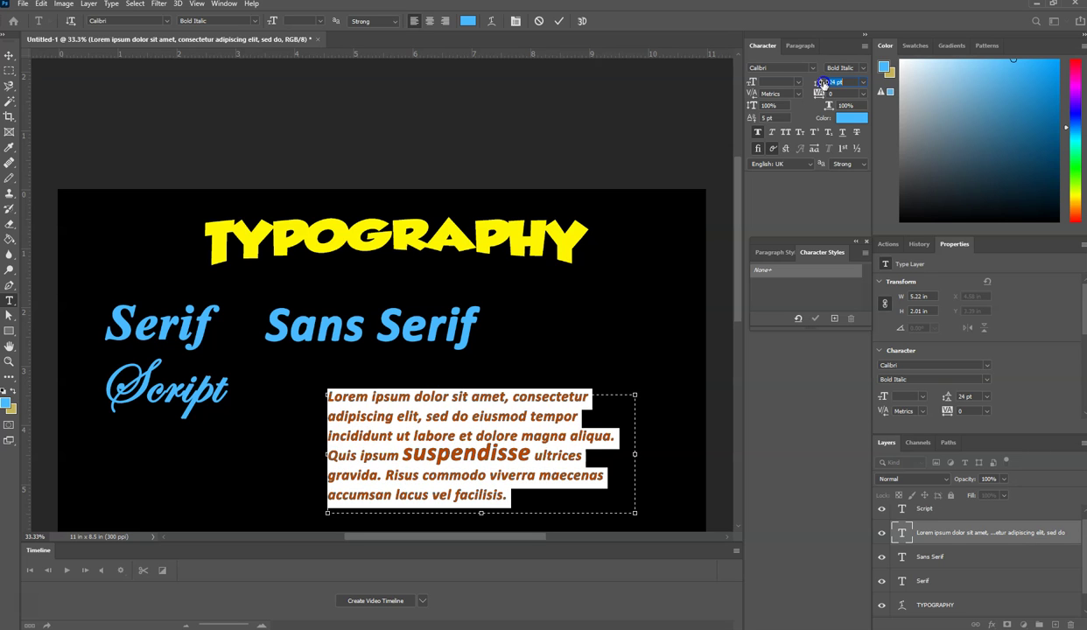
click(445, 451)
drag(342, 398, 601, 502)
click(500, 455)
drag(530, 455, 409, 452)
click(477, 454)
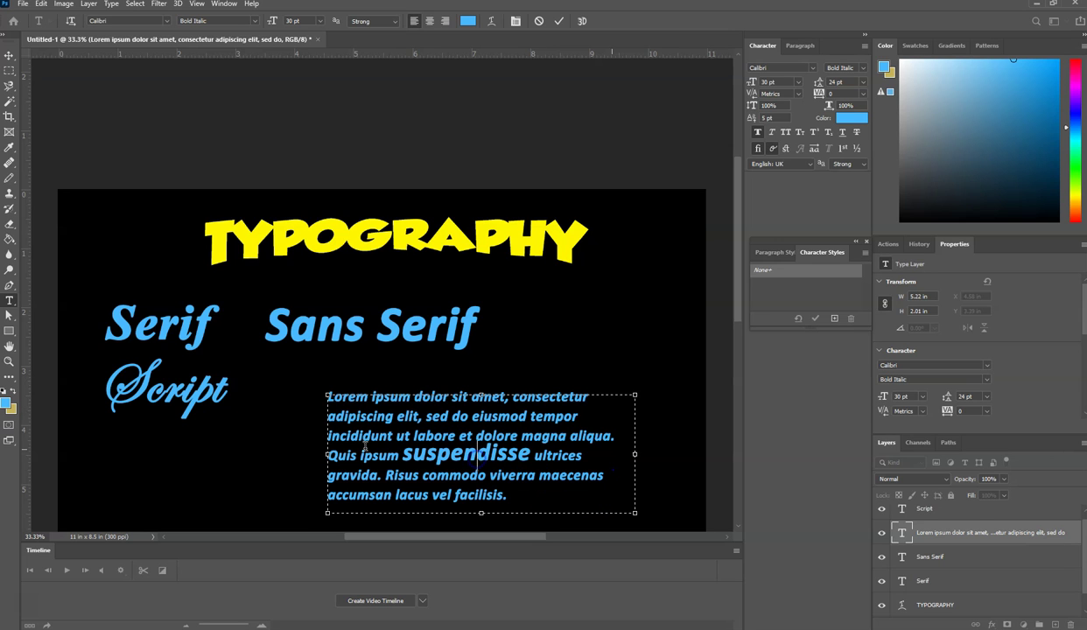
click(403, 453)
Replace the TYPOGRAPHY heading's text with "Gadzook" and place the text cursor between its two o's.
click(214, 242)
click(214, 242)
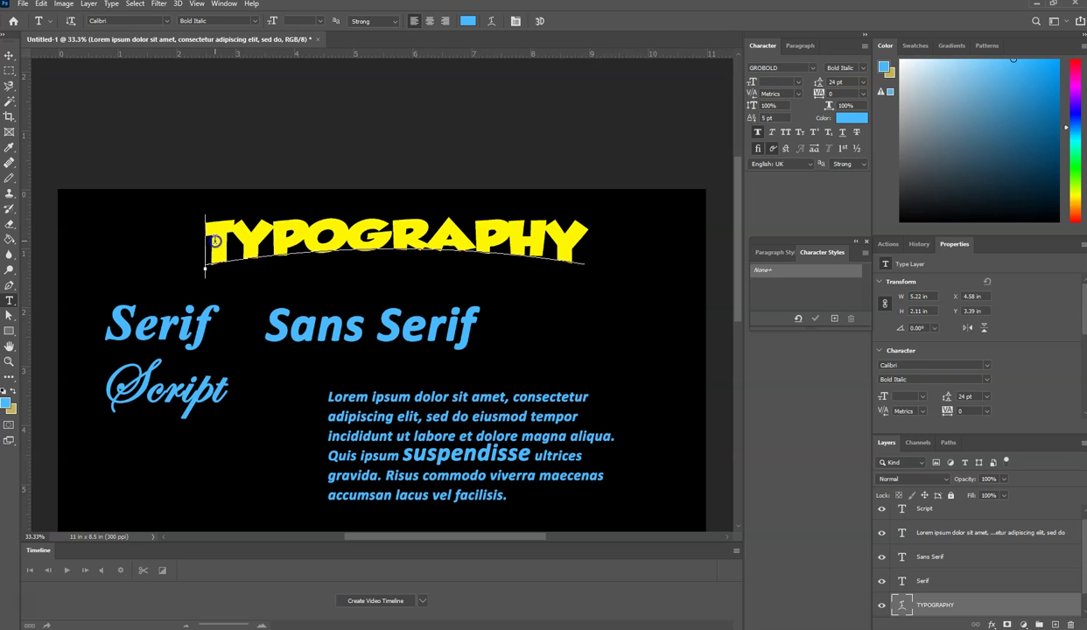
drag(232, 241, 554, 247)
click(554, 246)
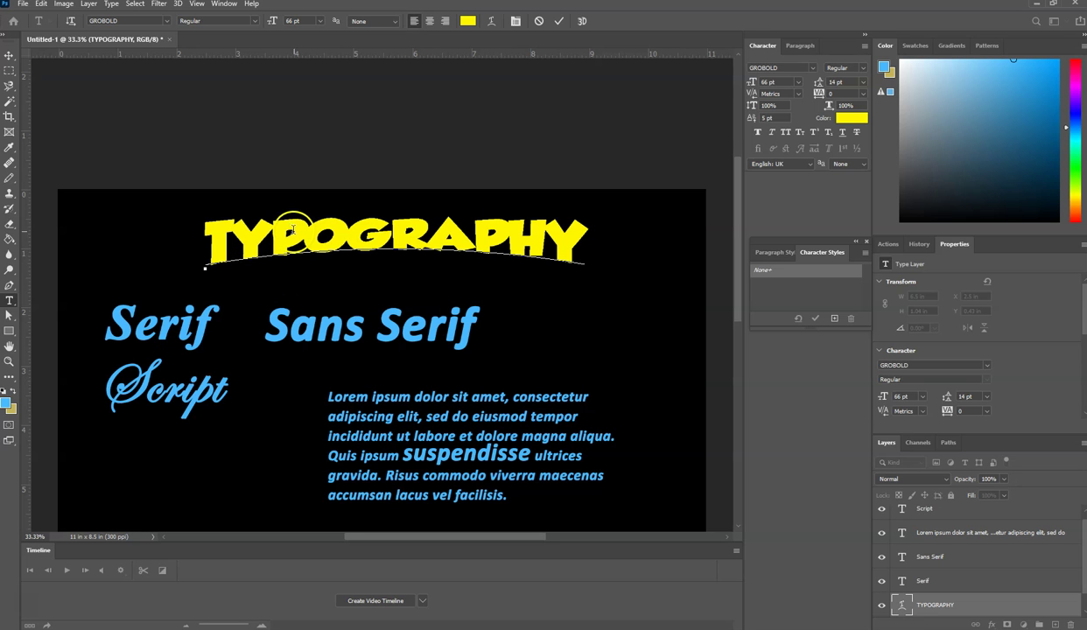
drag(210, 238, 867, 257)
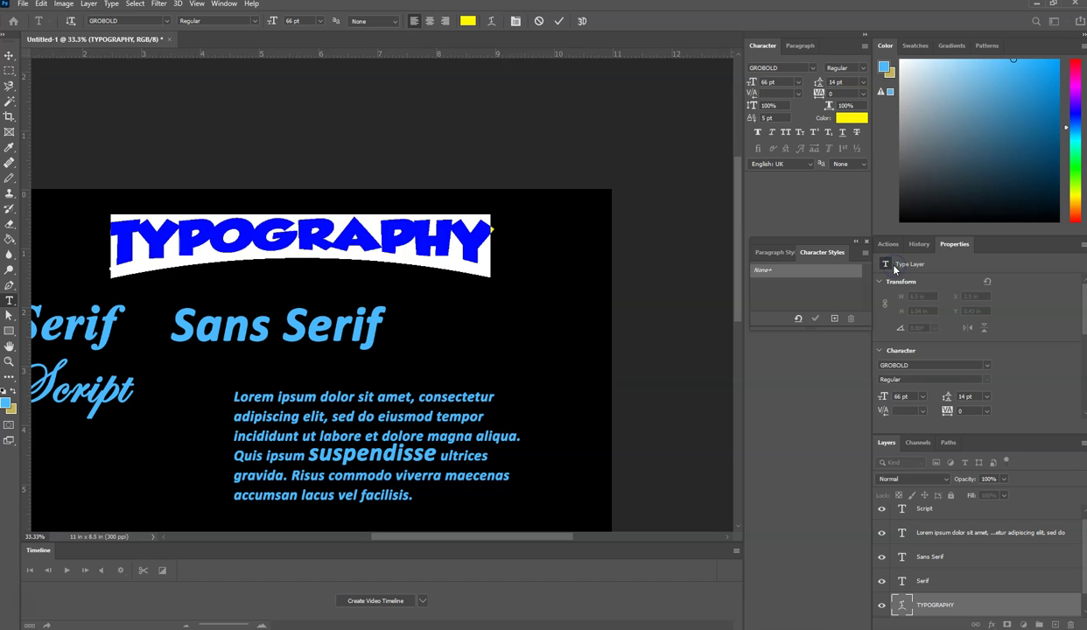
text(Gadz)
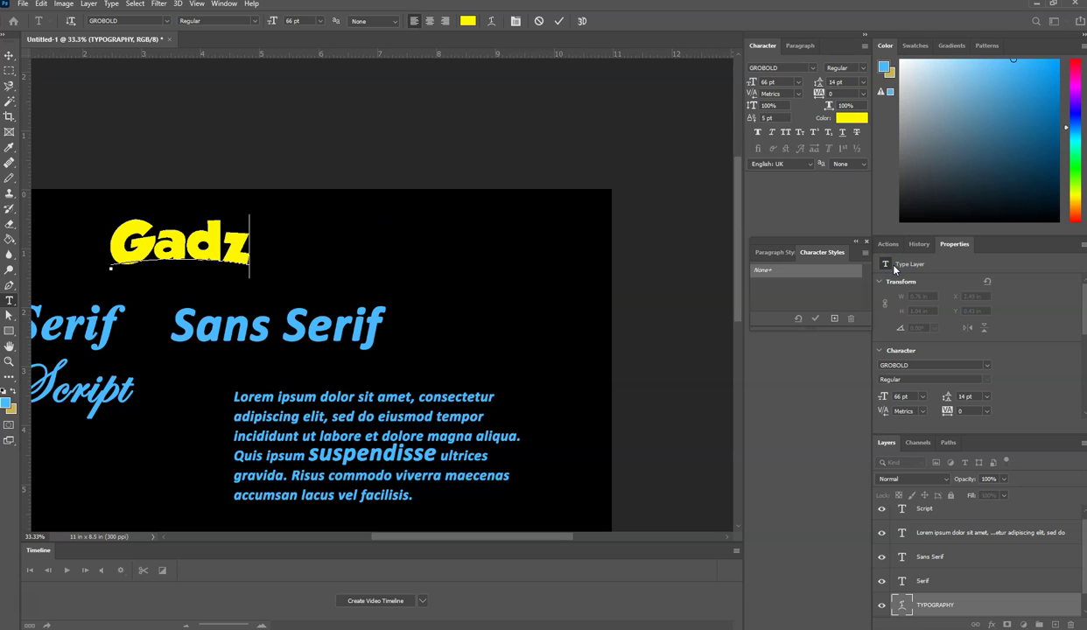
text(oolk)
key(BackSpace)
key(Delete)
text(k)
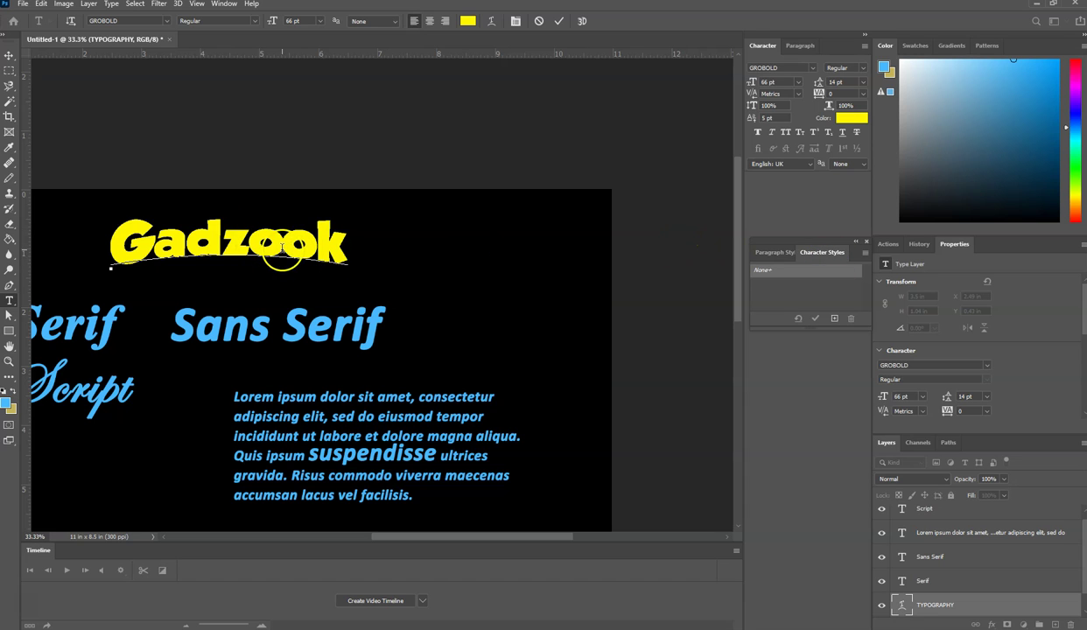
click(282, 242)
Switch to Chrome to examine the letter spacing in the FedEx logo image, and return to Photoshop.
mouse_move(1, 51)
drag(1086, 157, 562, 69)
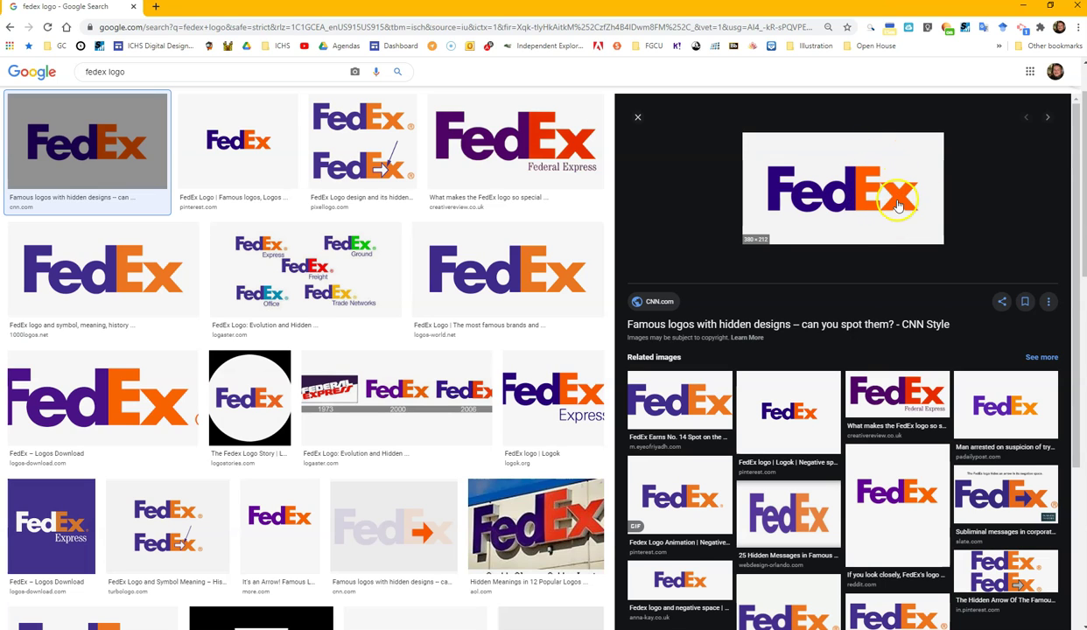
click(1027, 6)
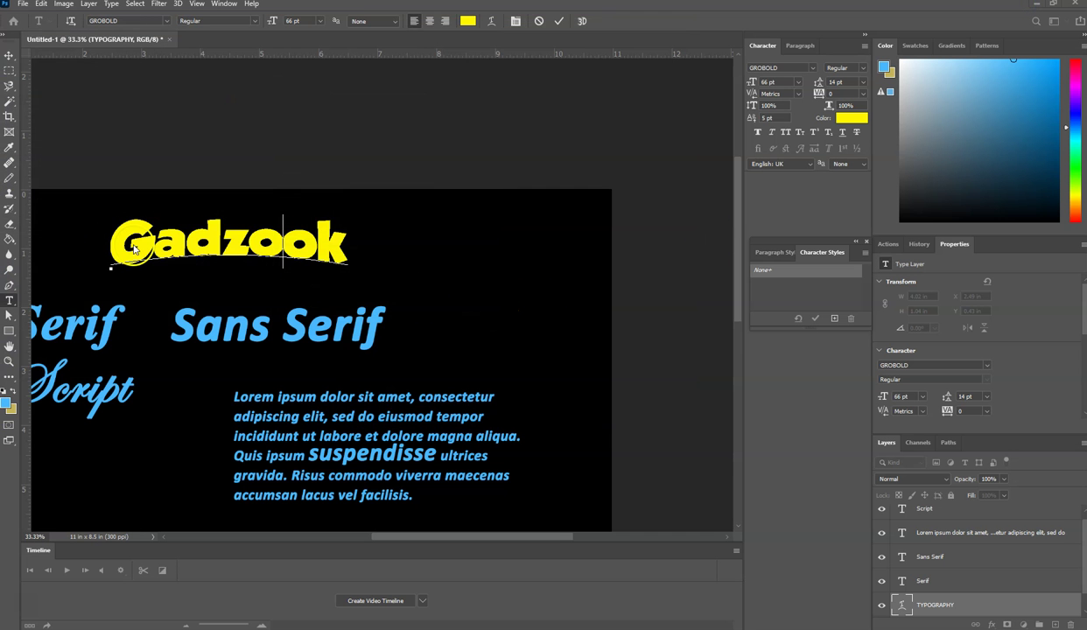
Commit the Gadzook heading and set the kerning between its two o's first to -100 and finally to 10.
click(8, 56)
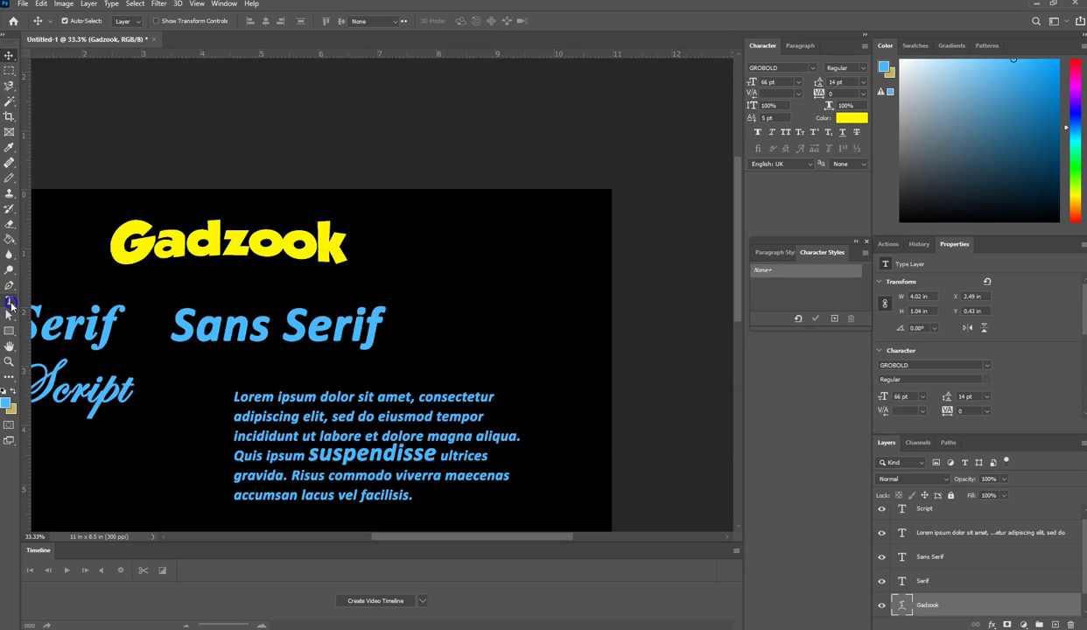
click(9, 301)
click(283, 248)
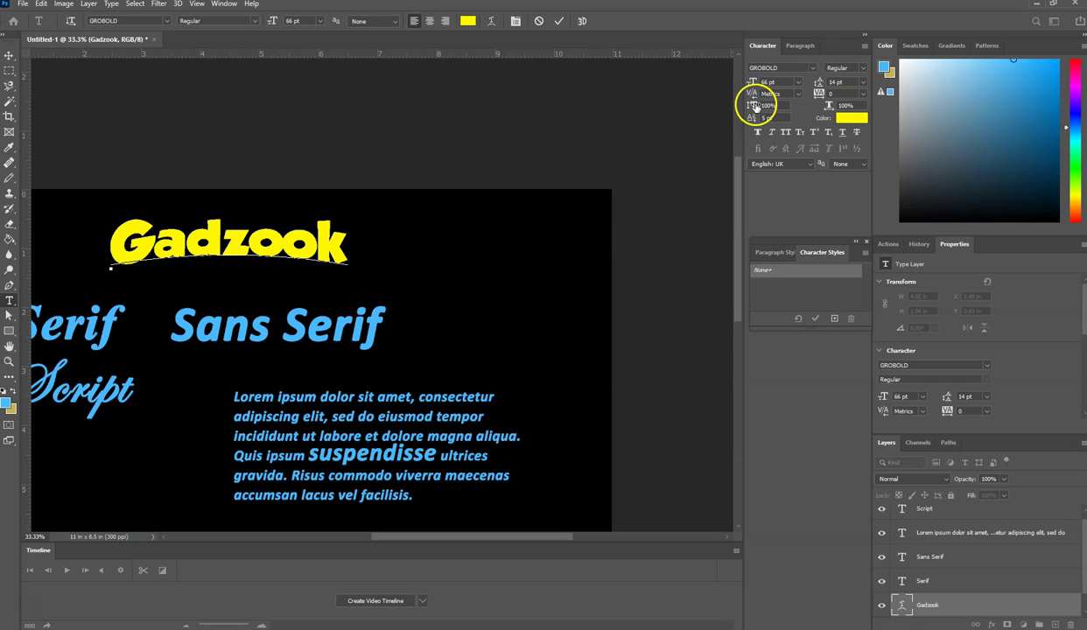
drag(751, 93, 750, 94)
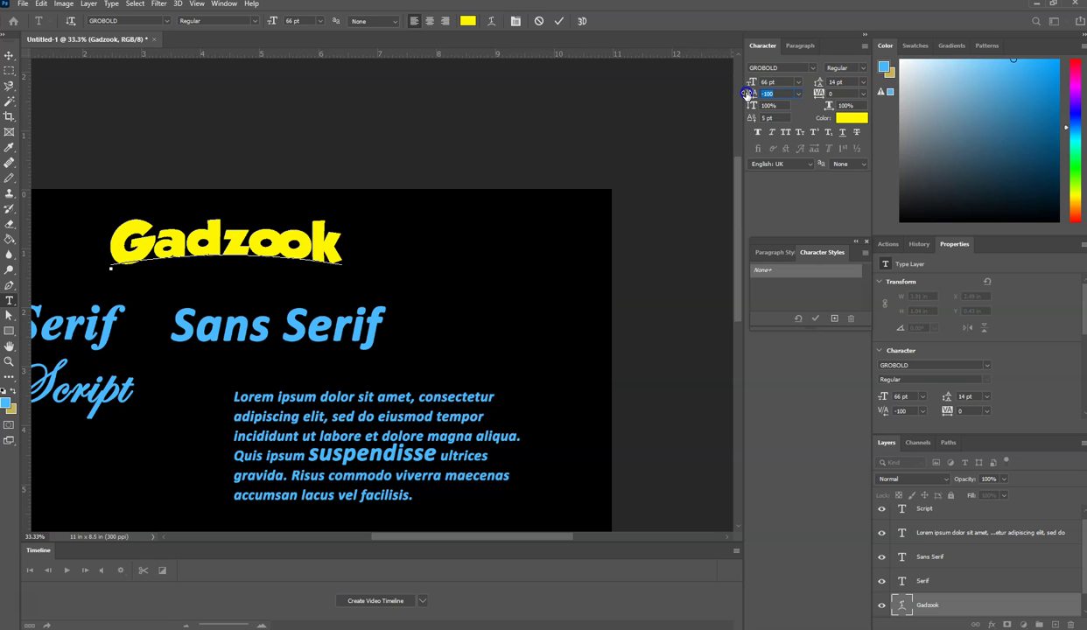
click(800, 94)
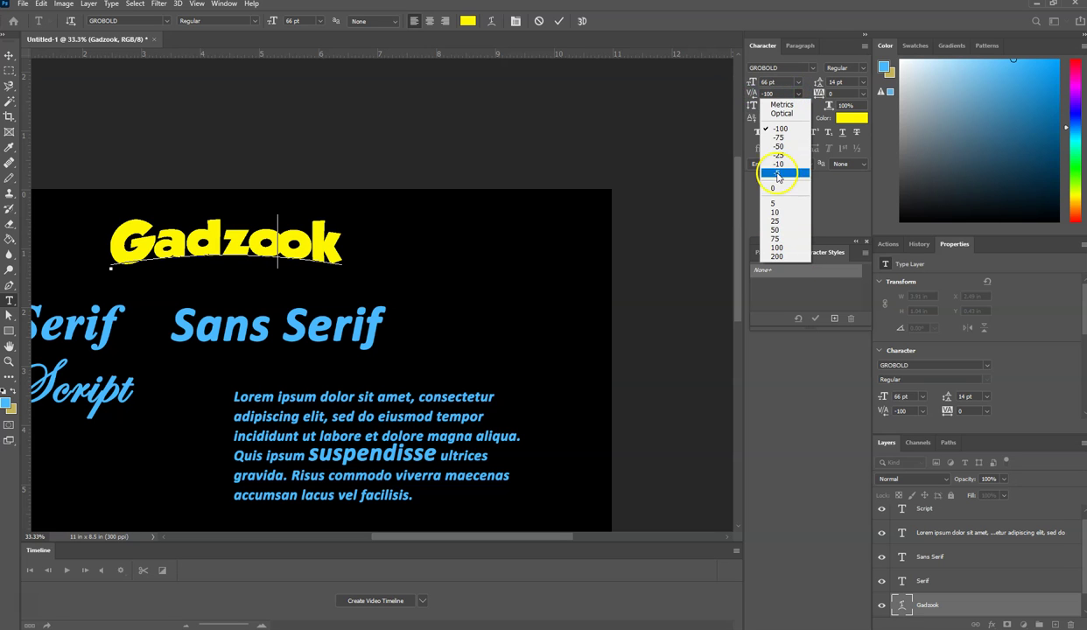
click(778, 216)
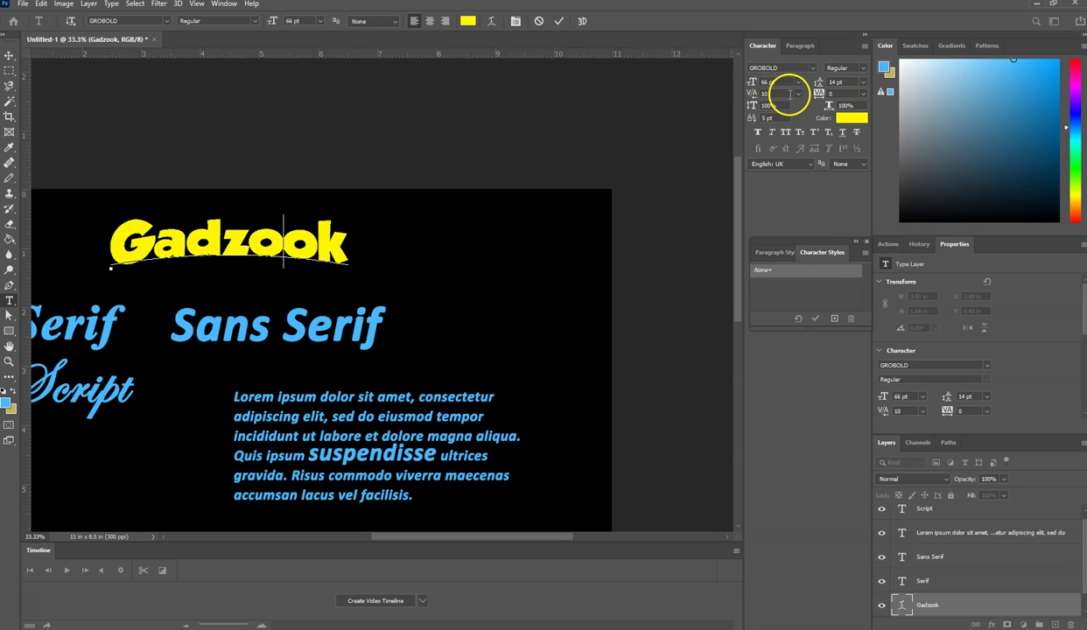
Try kerning of 100 between the two o's of Gadzook, reduce it, and set 30 between the last o and the k.
drag(745, 95, 760, 94)
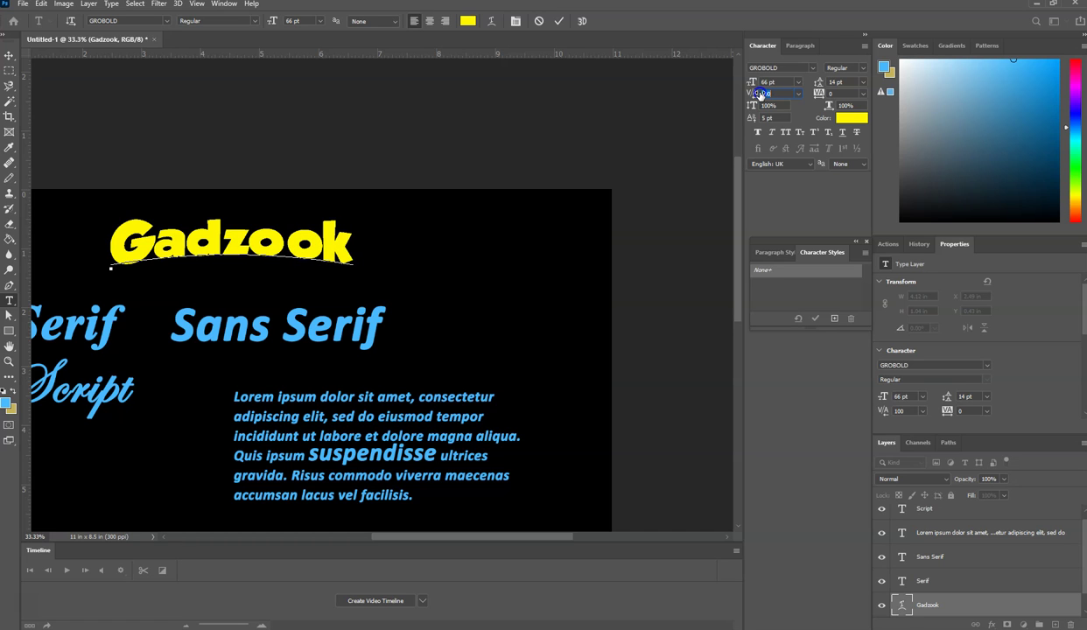
drag(760, 93, 758, 94)
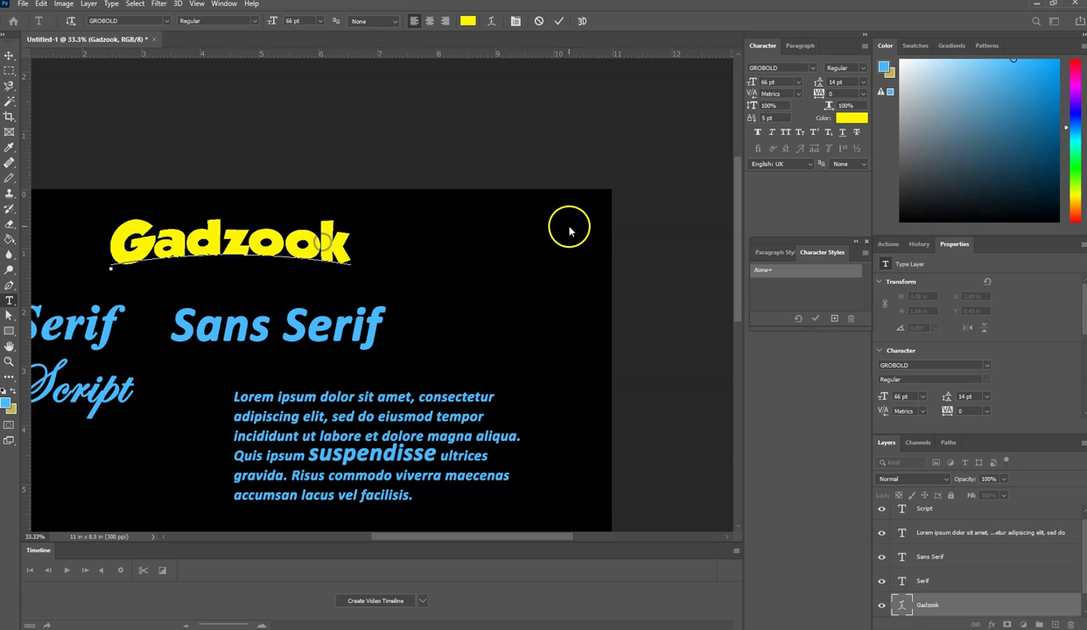
drag(754, 94, 753, 94)
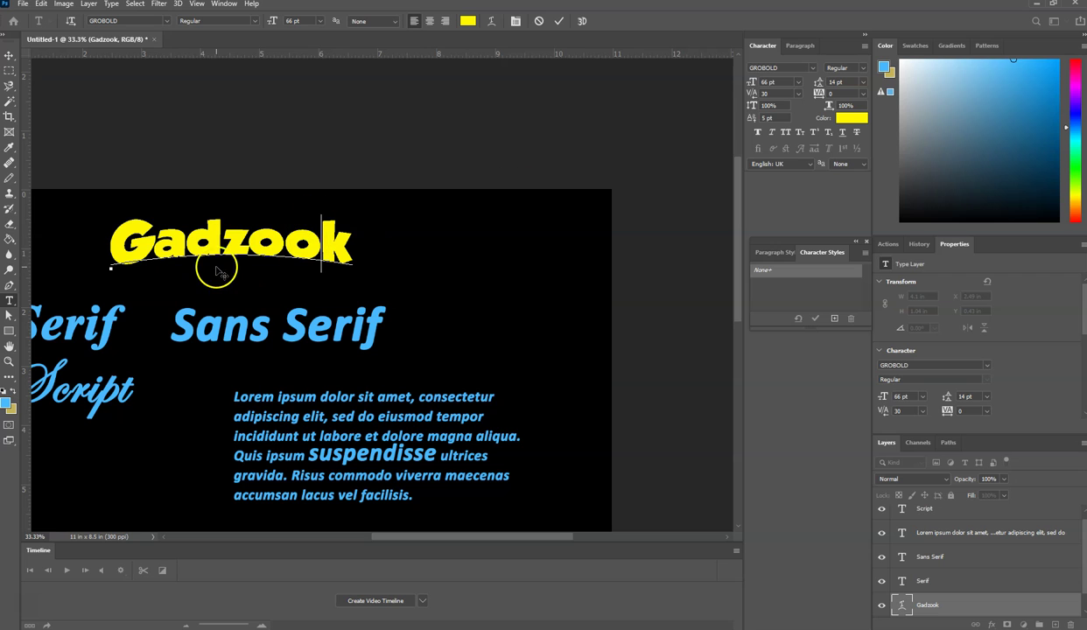
Set the whole Gadzook heading's tracking to 20 and scale its characters to 165% vertically and 95% horizontally.
drag(343, 238, 16, 246)
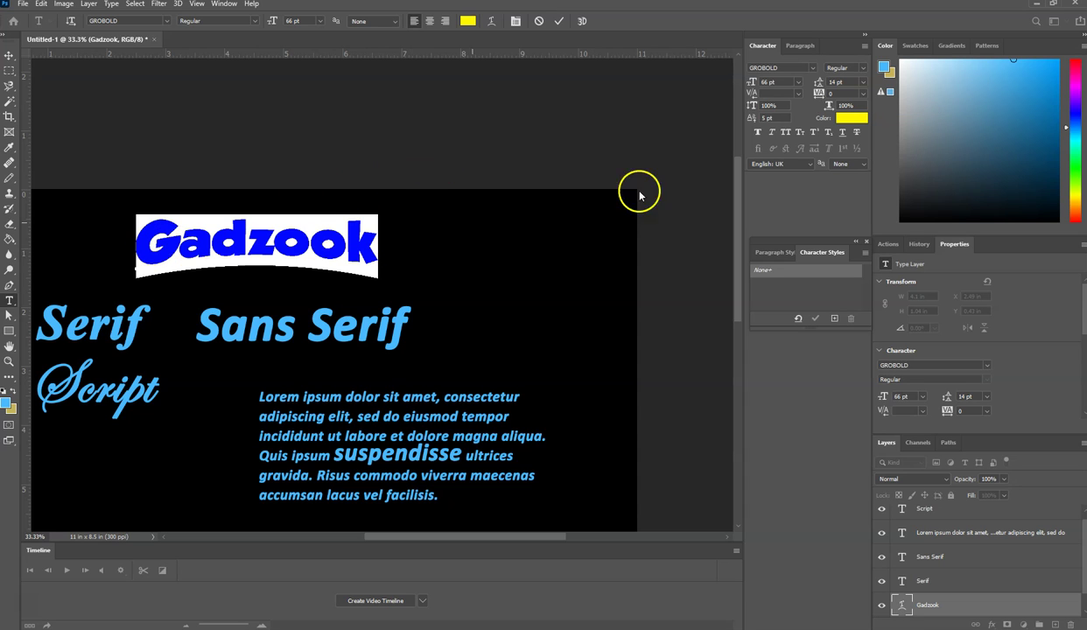
mouse_move(818, 92)
mouse_down()
mouse_move(834, 93)
mouse_move(819, 94)
mouse_up()
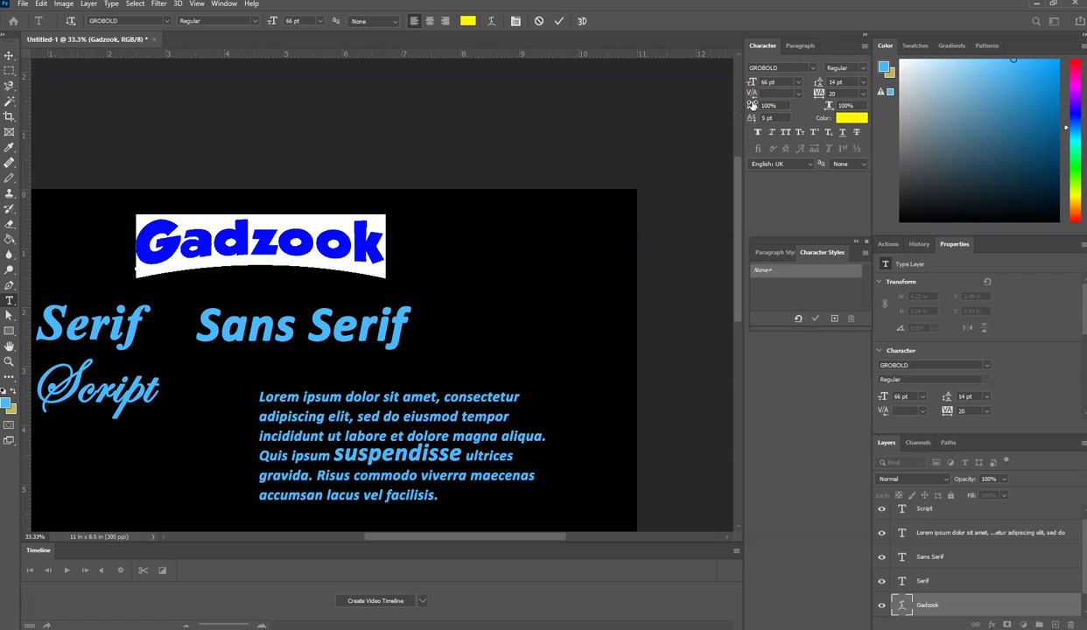
drag(752, 103, 826, 107)
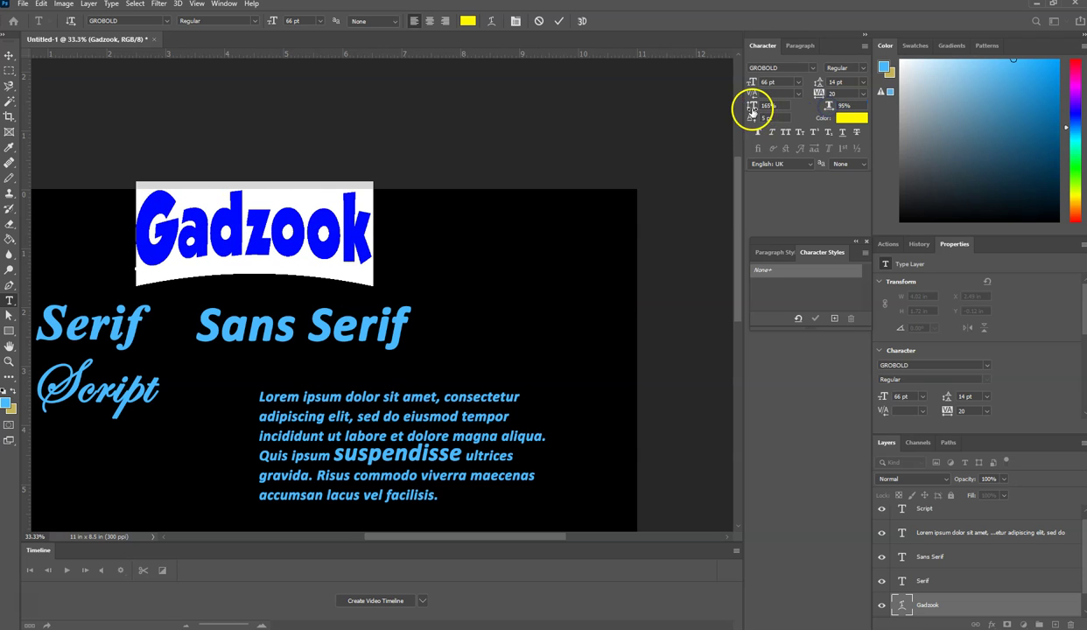
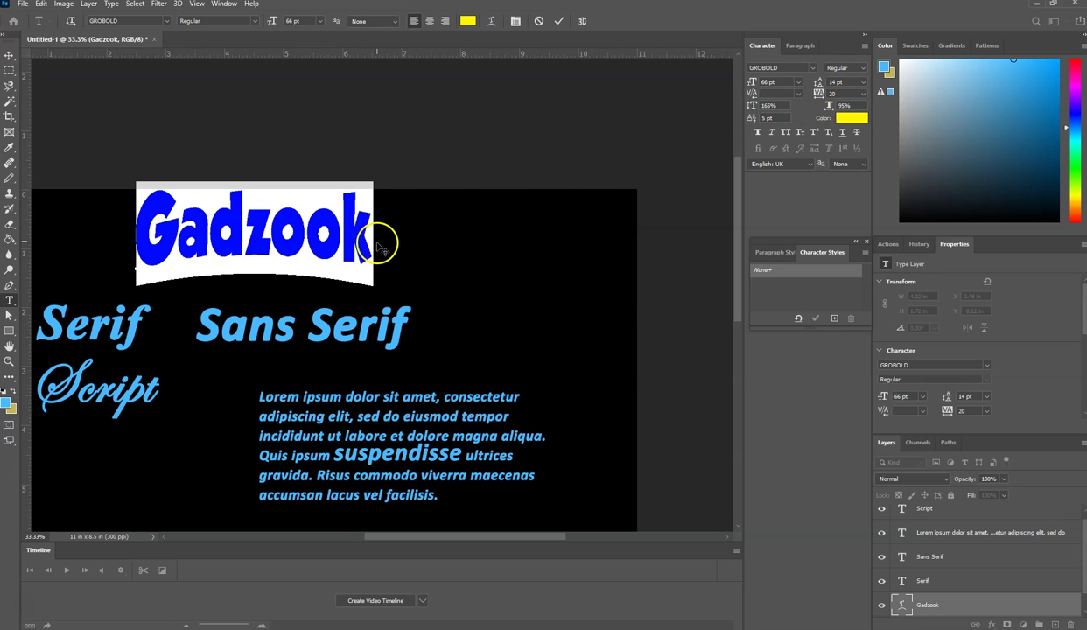
Move the Gadzook heading slightly down and to the right, and replace its whole text with 3rd.
drag(339, 237, 322, 234)
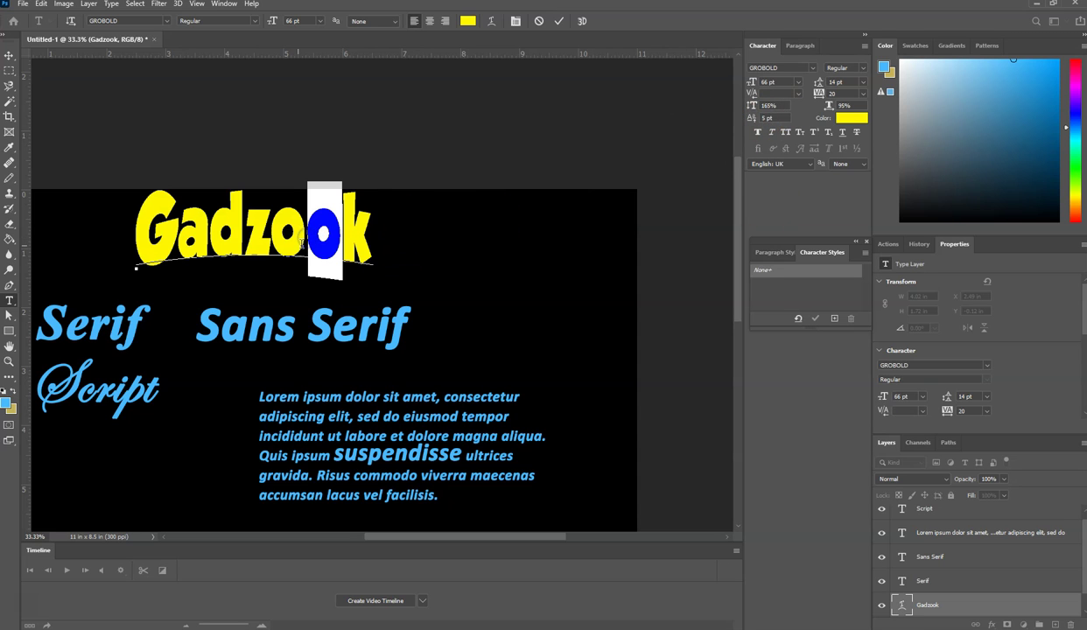
click(369, 239)
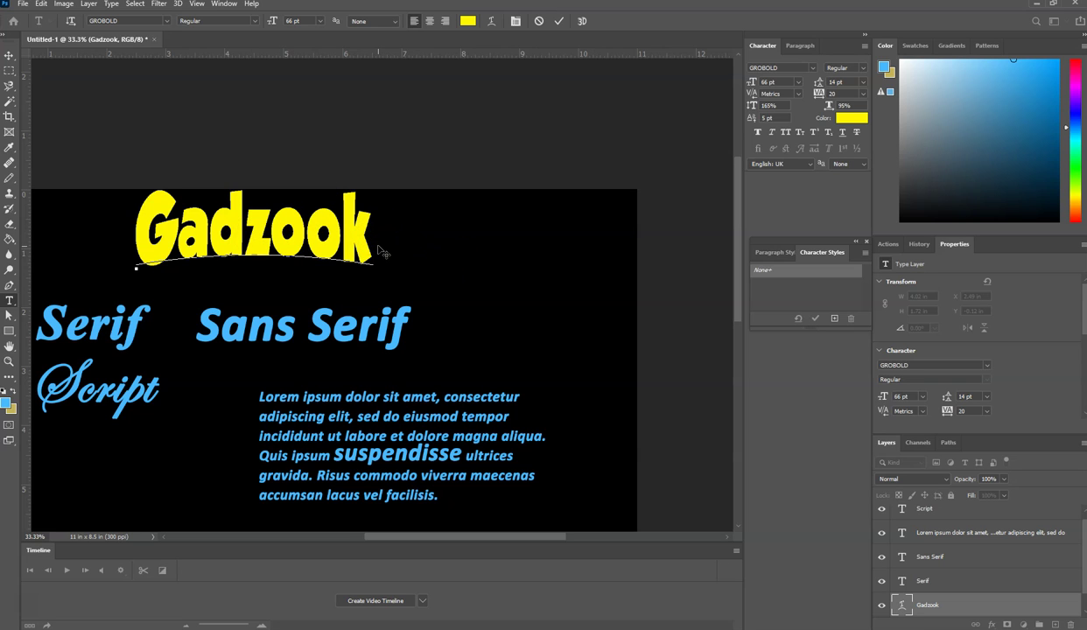
drag(378, 230, 10, 224)
drag(275, 293, 316, 324)
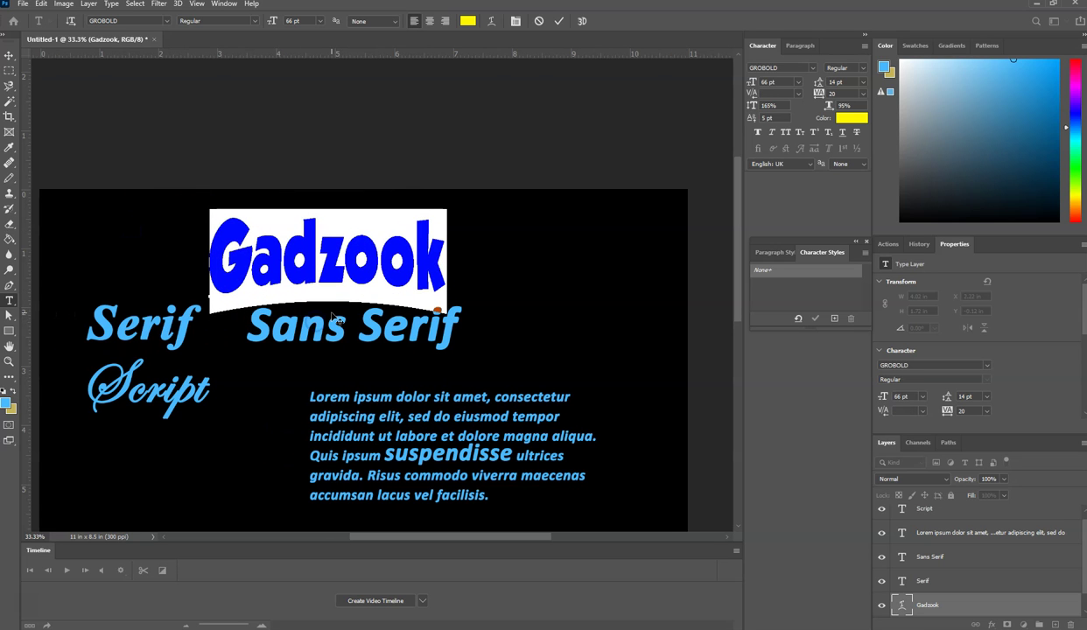
text(3)
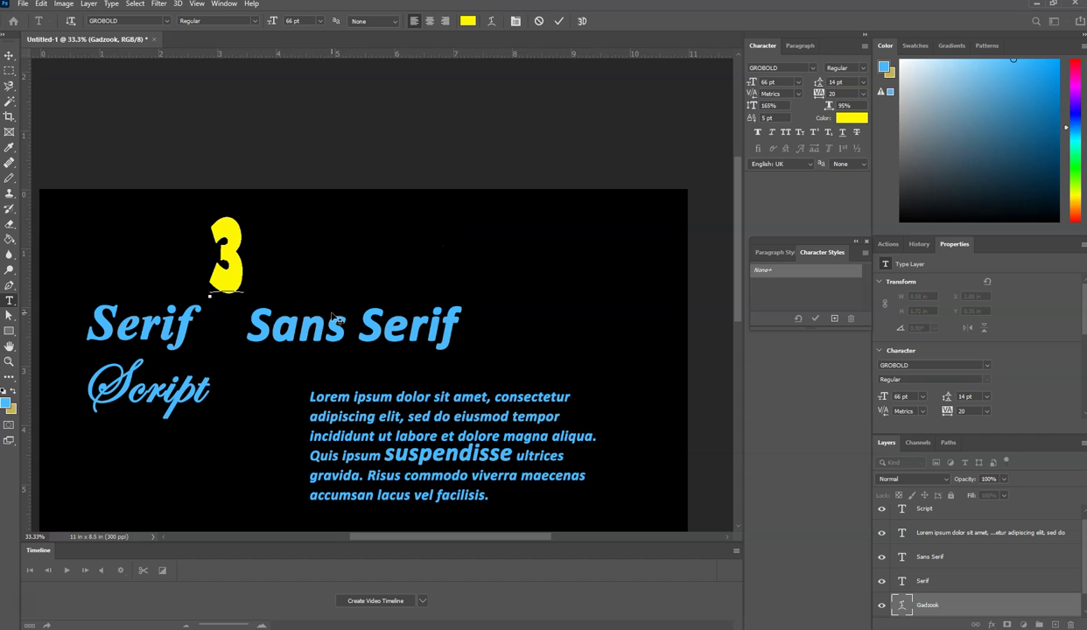
text(rd)
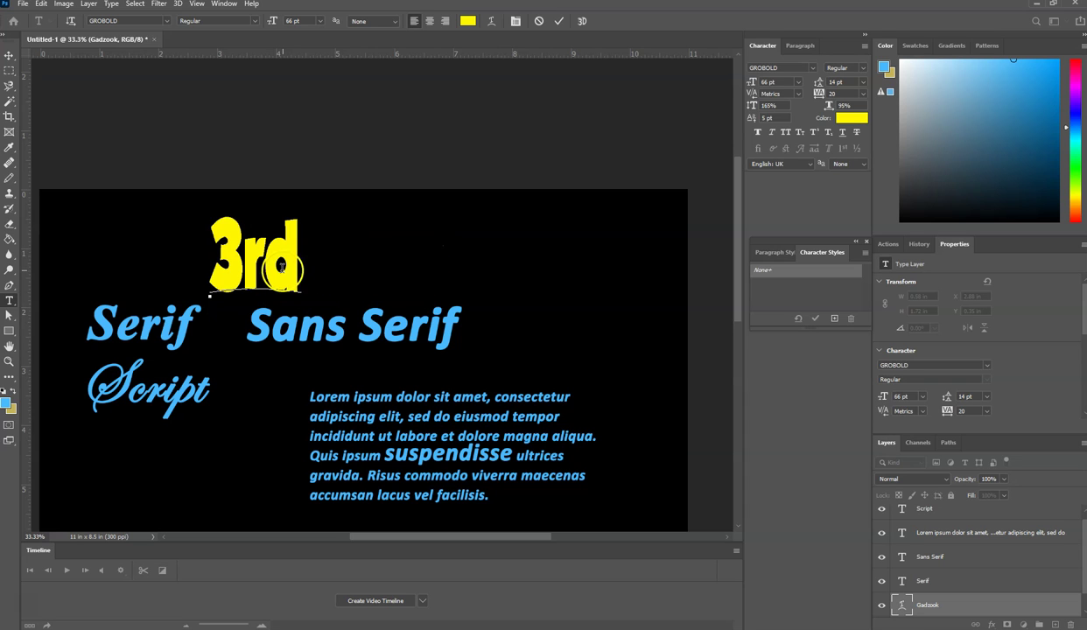
Try a baseline shift of 31 pt on the letters rd in the 3rd heading, and return it to 5 pt.
drag(298, 264, 243, 273)
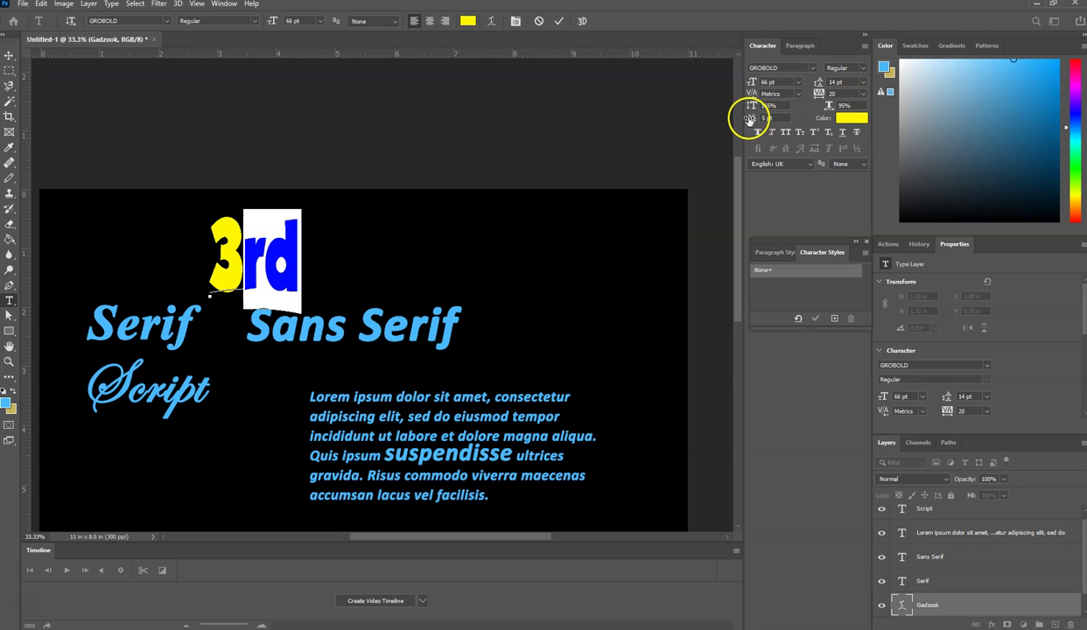
drag(753, 118, 769, 118)
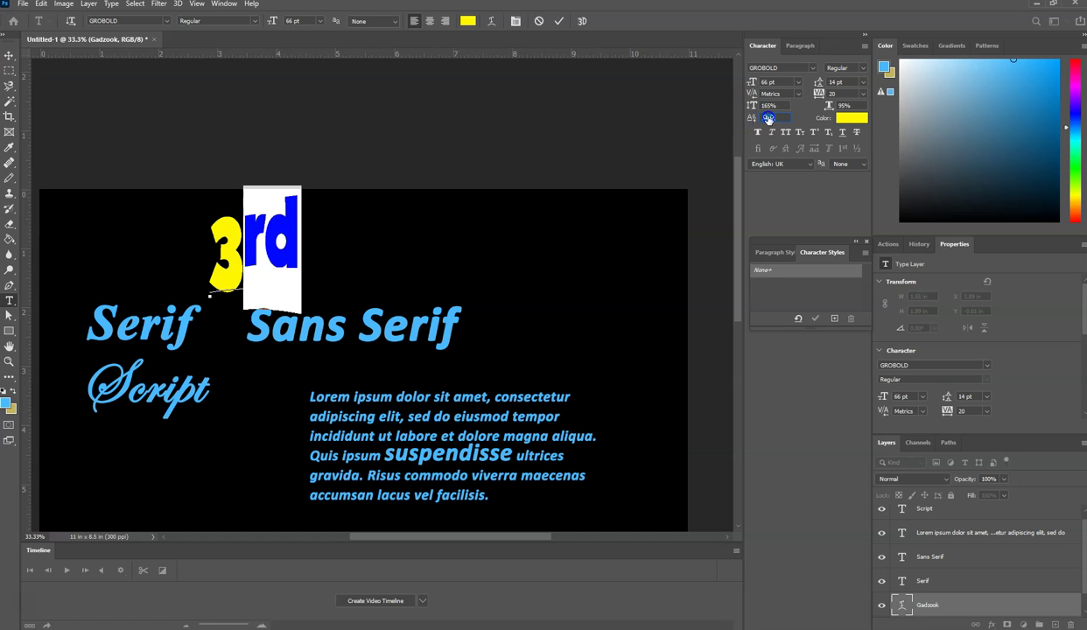
click(272, 245)
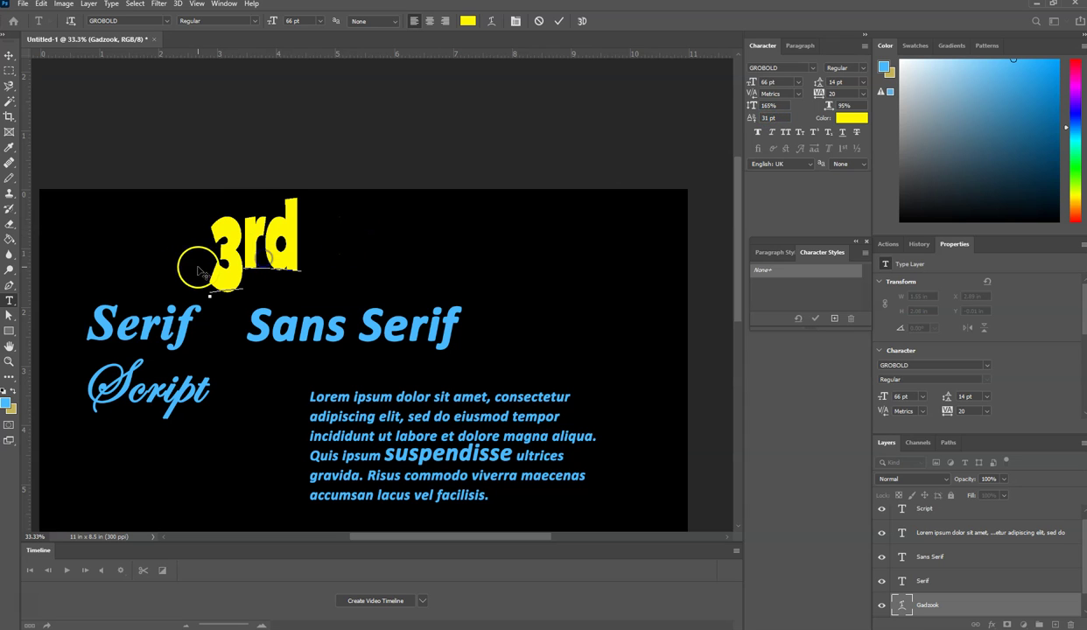
drag(244, 259, 323, 249)
click(244, 260)
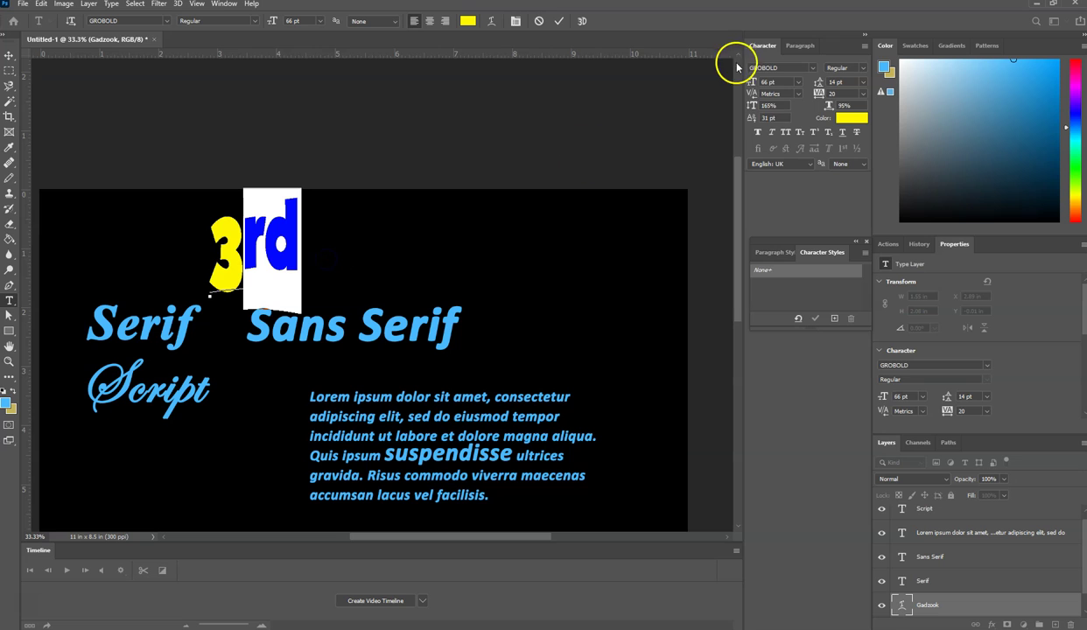
drag(753, 119, 738, 119)
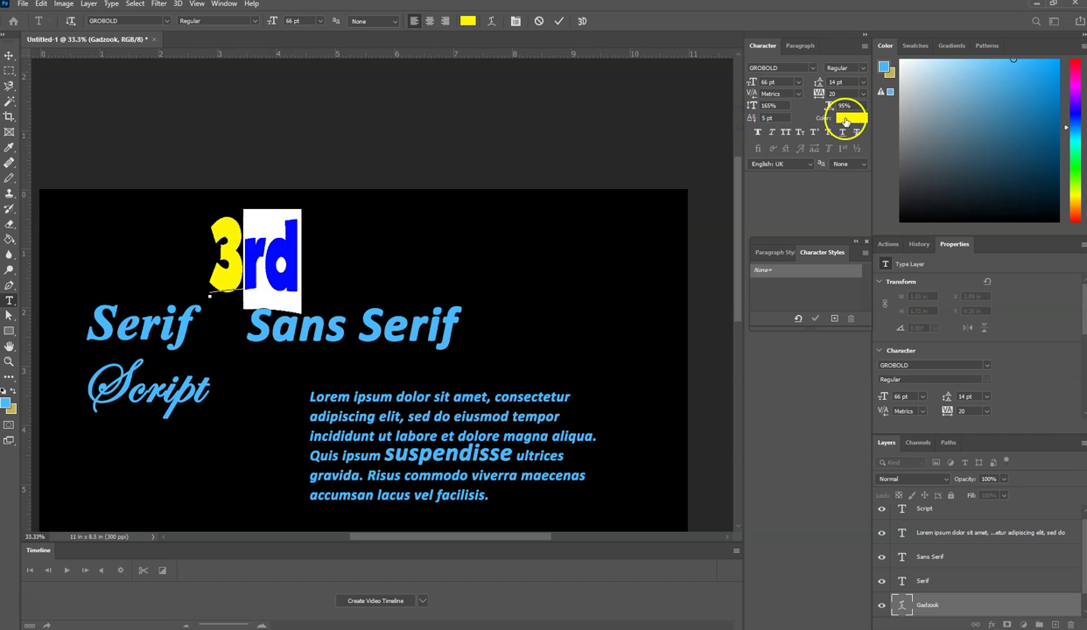
Try Faux Bold, Faux Italic, All Caps and Small Caps on the letters rd, switching each one off again.
click(758, 132)
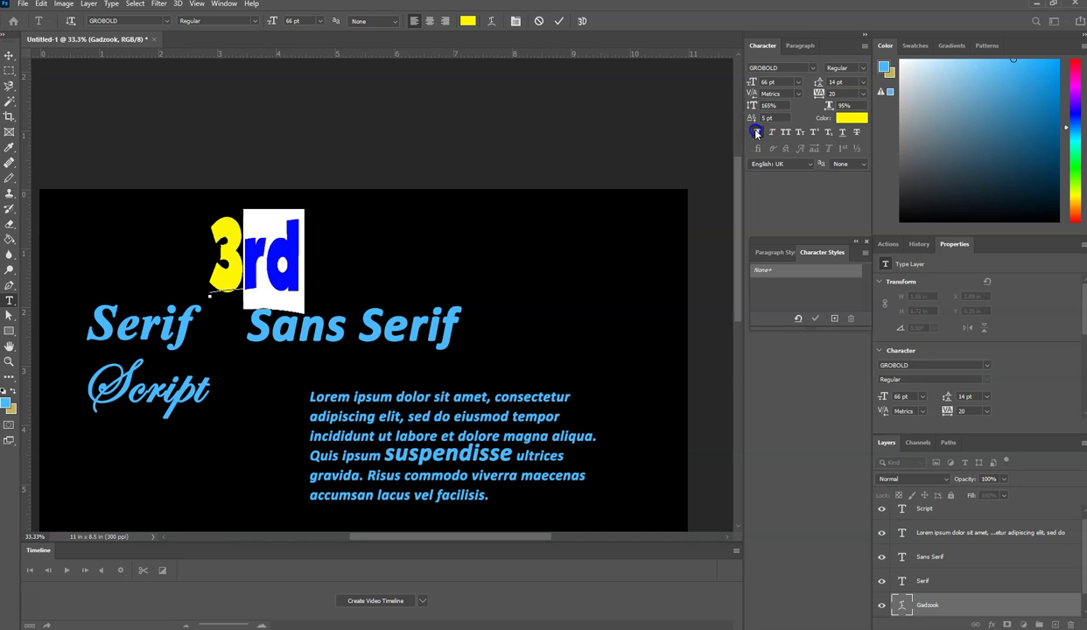
click(758, 132)
click(770, 133)
click(770, 132)
click(786, 132)
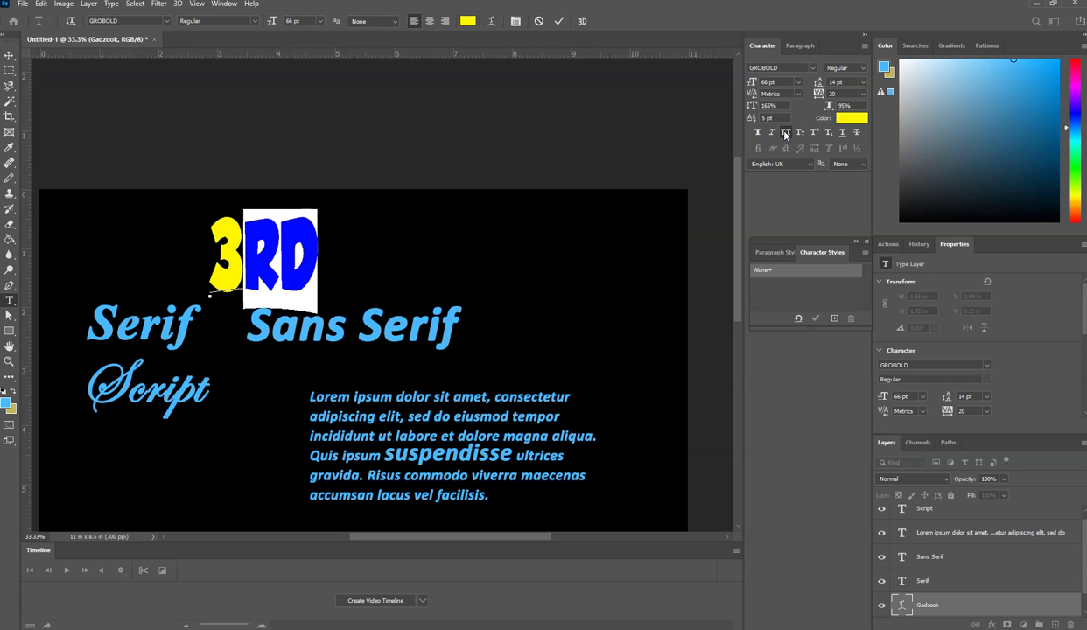
click(785, 132)
click(803, 133)
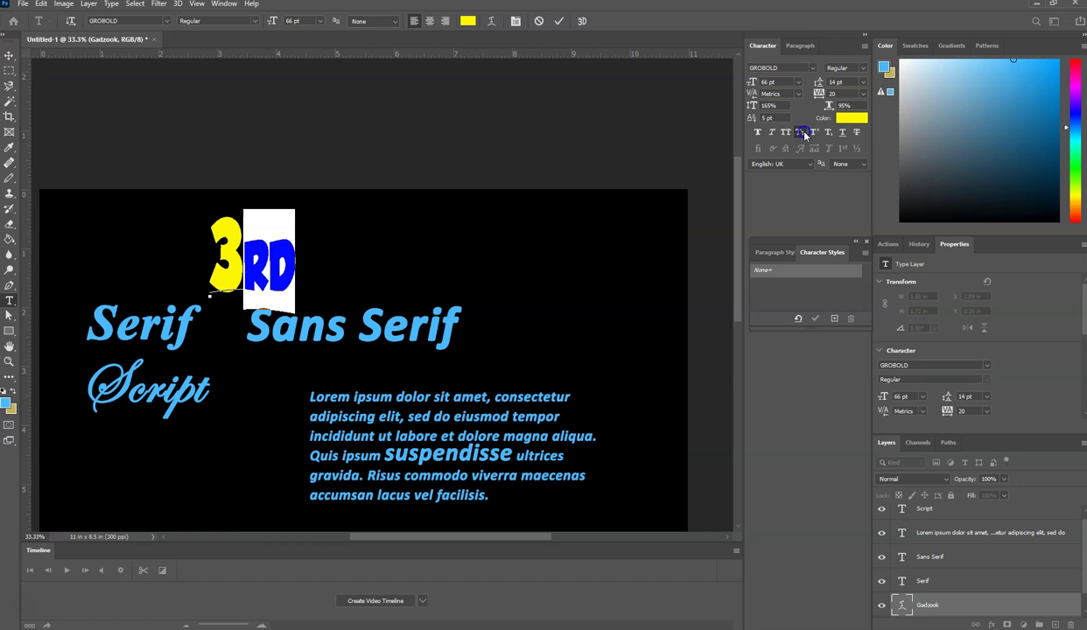
click(803, 133)
click(803, 133)
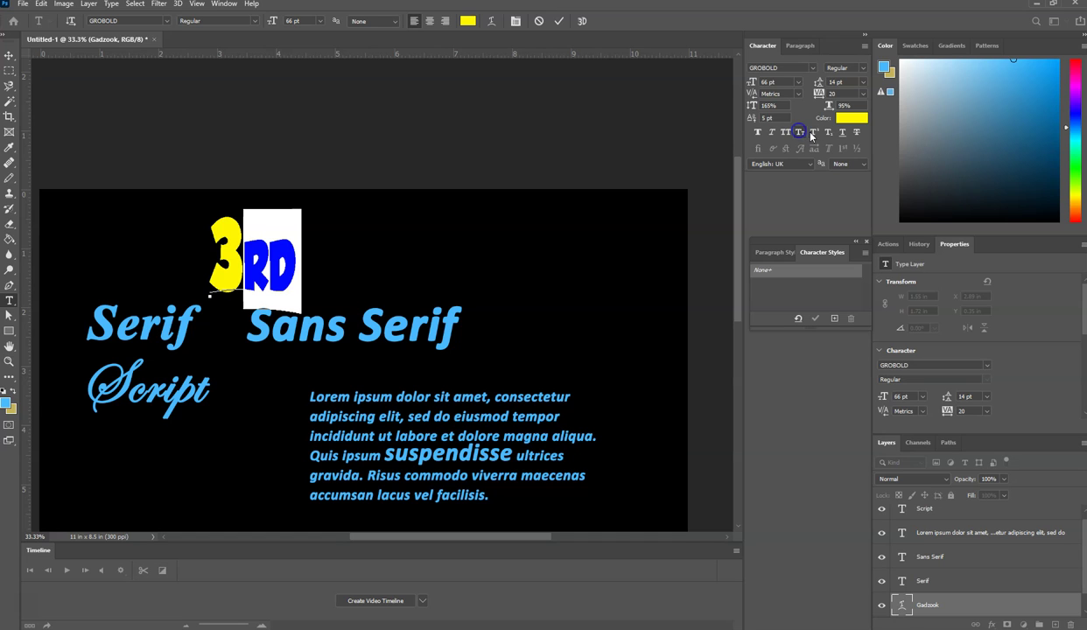
click(799, 134)
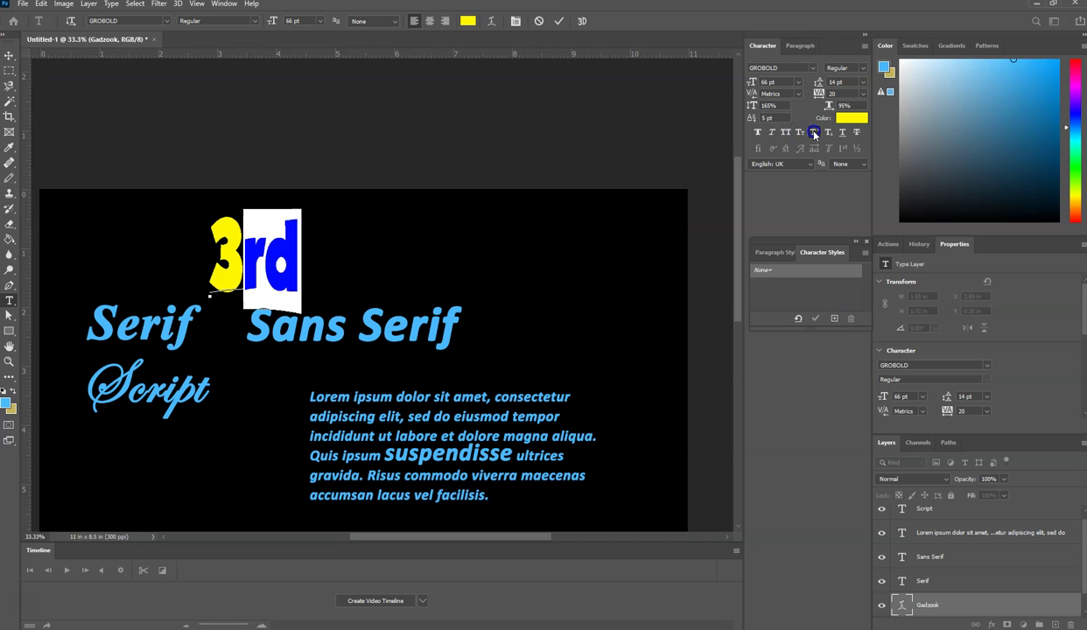
Apply Superscript to the letters rd, set their baseline shift to 9 pt, and remove the superscript.
click(814, 133)
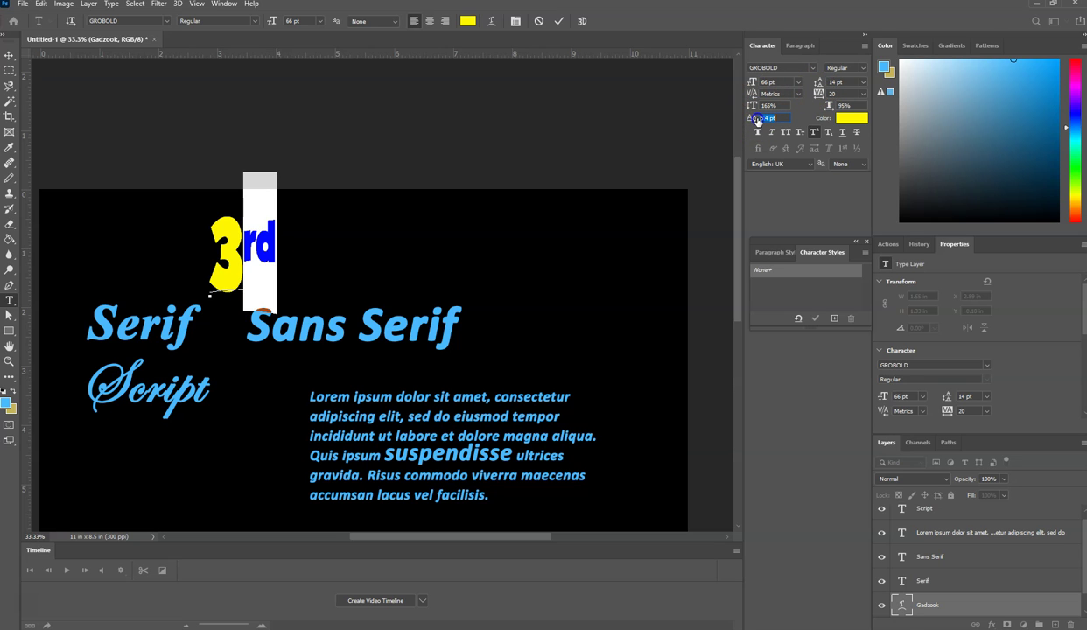
drag(758, 120, 759, 120)
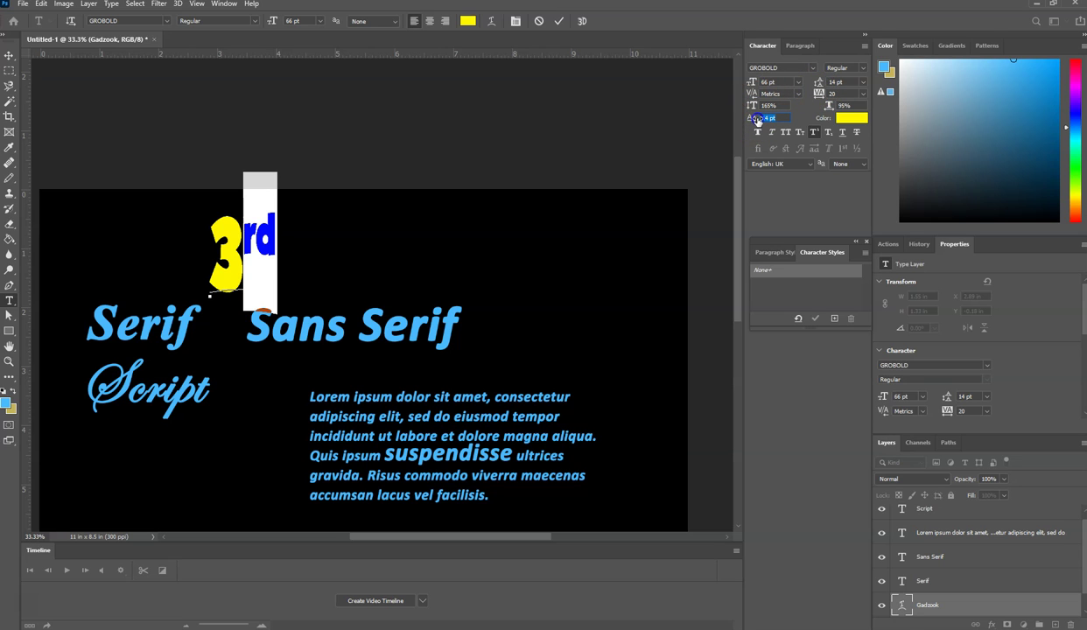
click(814, 132)
Try Subscript and Underline on the letters rd, remove both, and commit the 3rd heading.
click(829, 133)
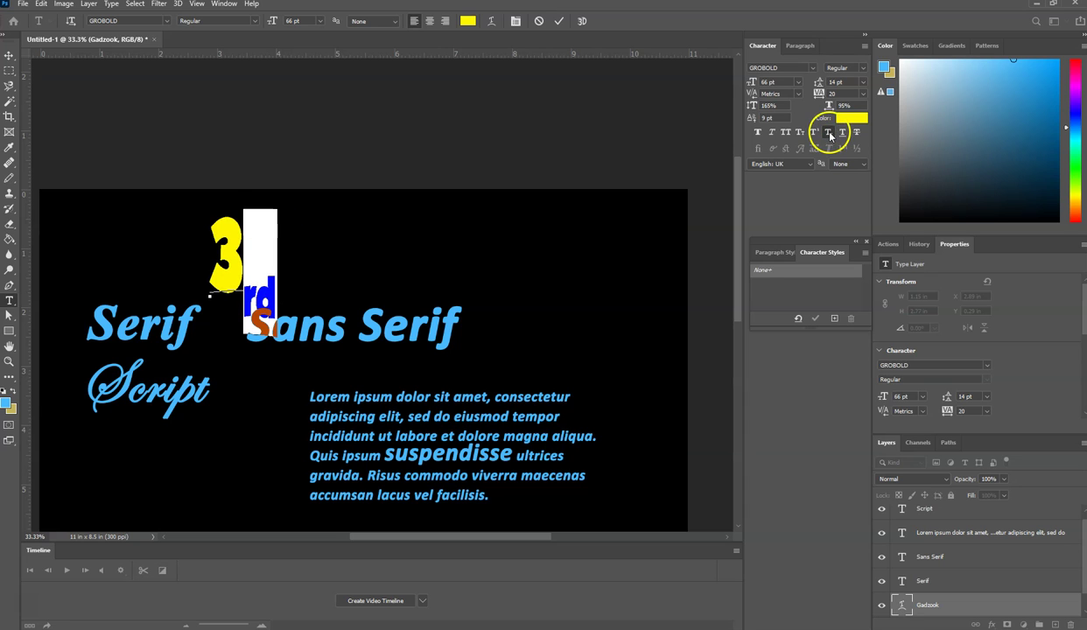
click(830, 134)
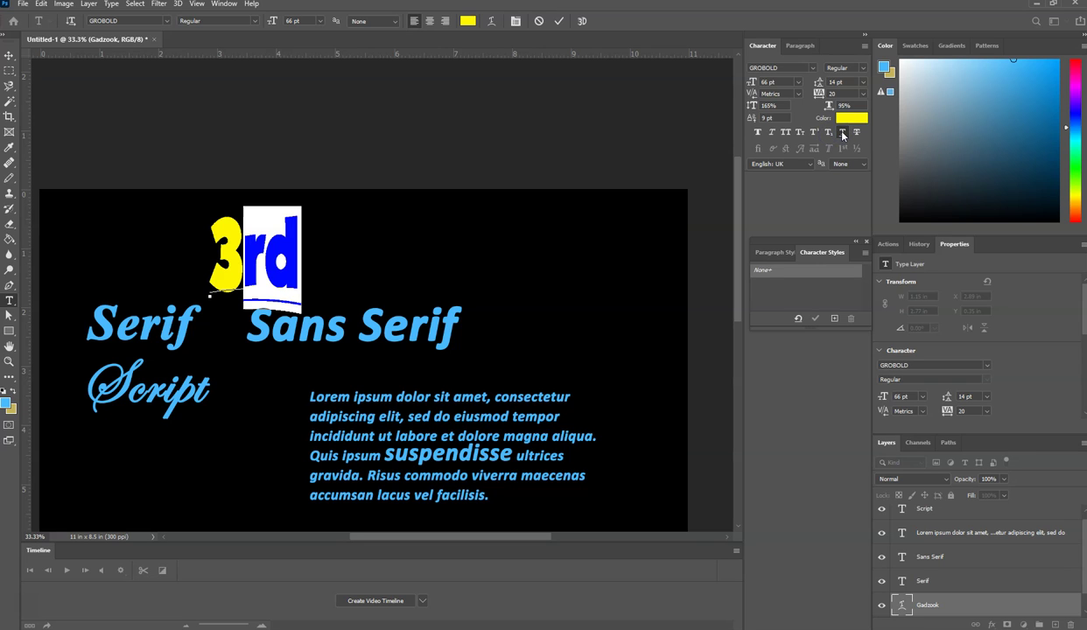
click(843, 134)
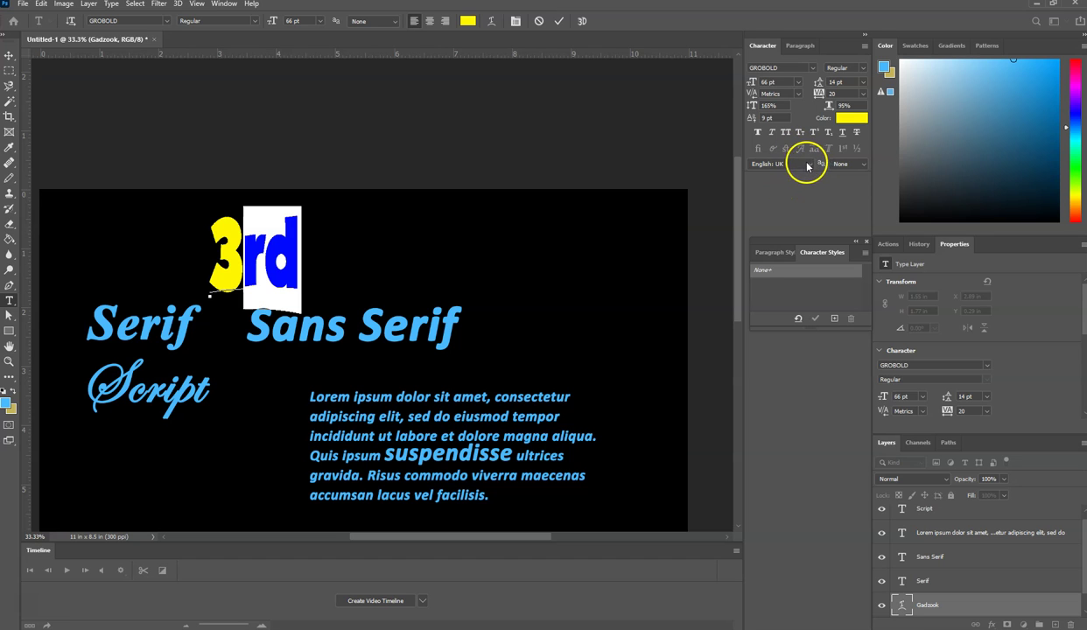
click(260, 245)
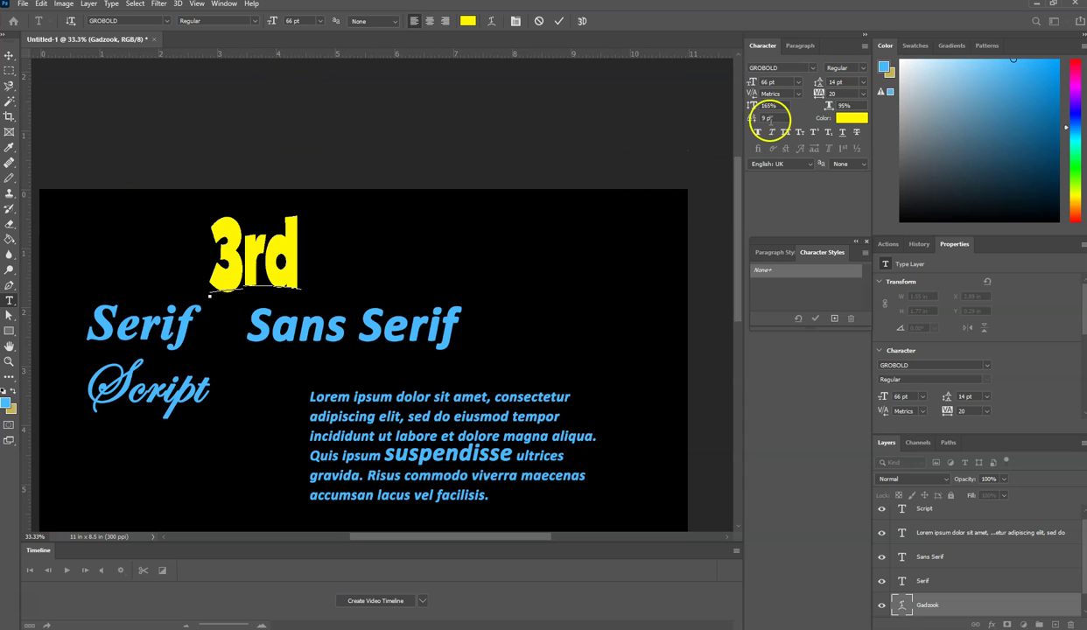
click(9, 56)
click(9, 301)
Select the whole Lorem ipsum paragraph, try centre and right alignment, and return it to left alignment.
drag(306, 398, 646, 504)
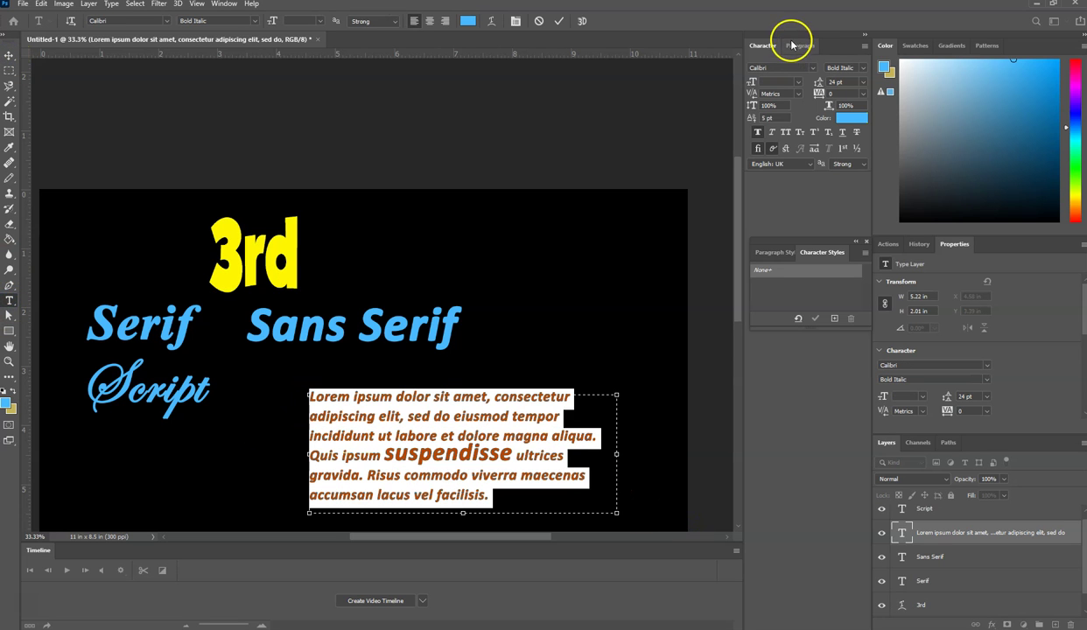
click(801, 45)
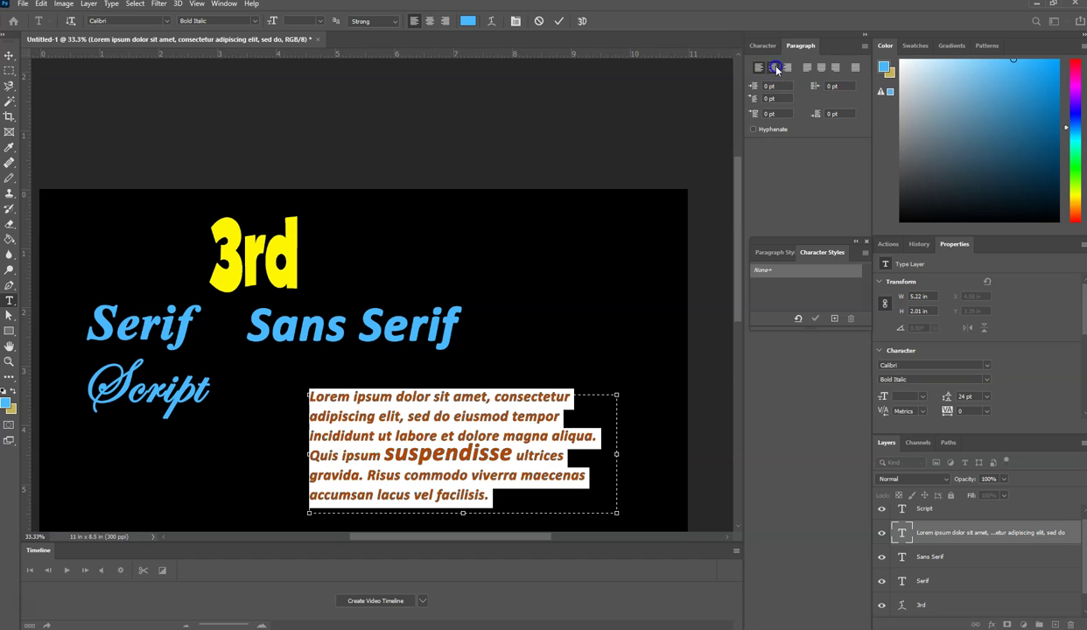
click(775, 67)
click(787, 68)
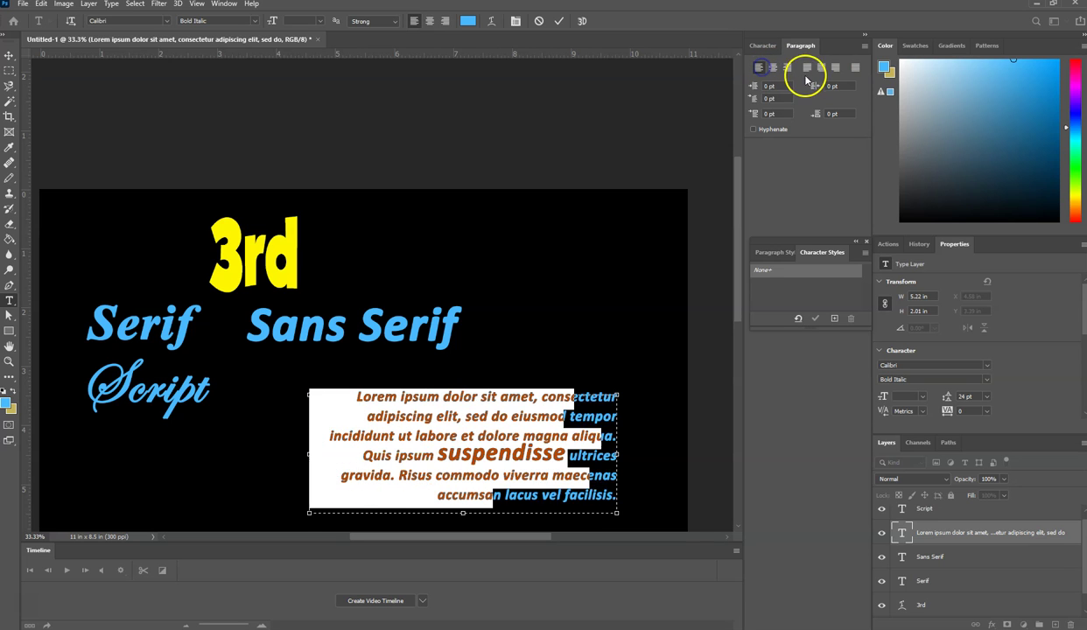
click(807, 70)
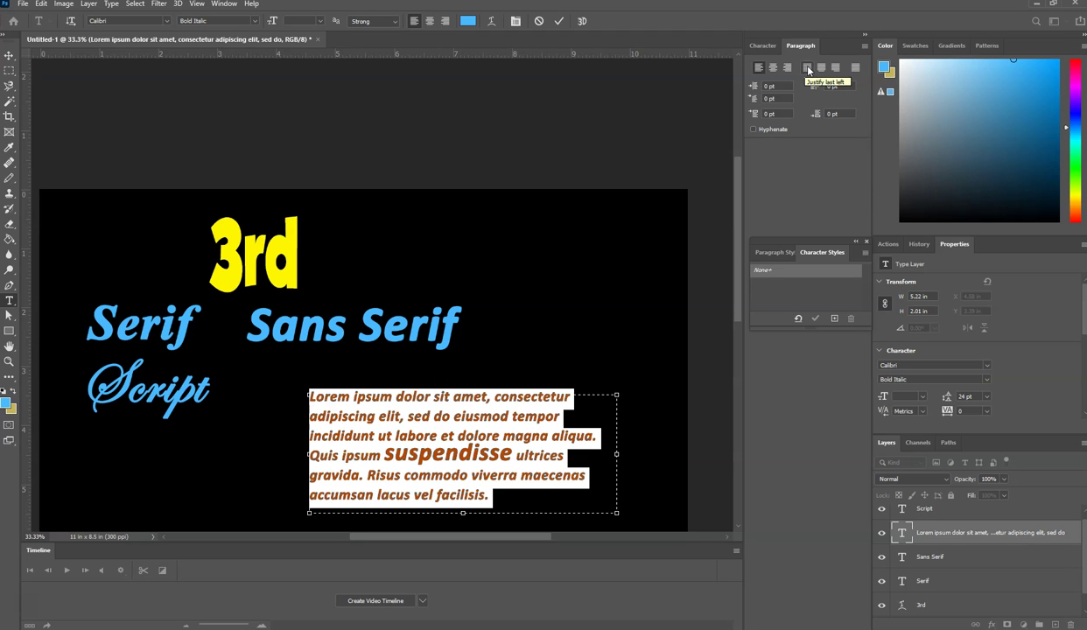
Try justifying the paragraph with its last line left, centred, right and fully justified, and restore left alignment.
click(806, 68)
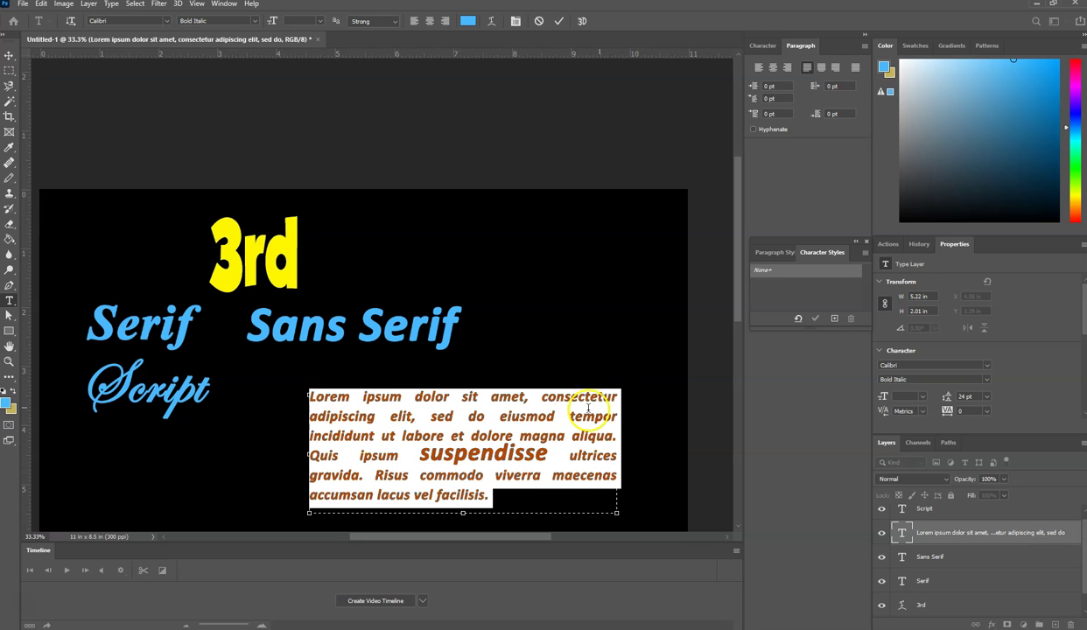
click(822, 67)
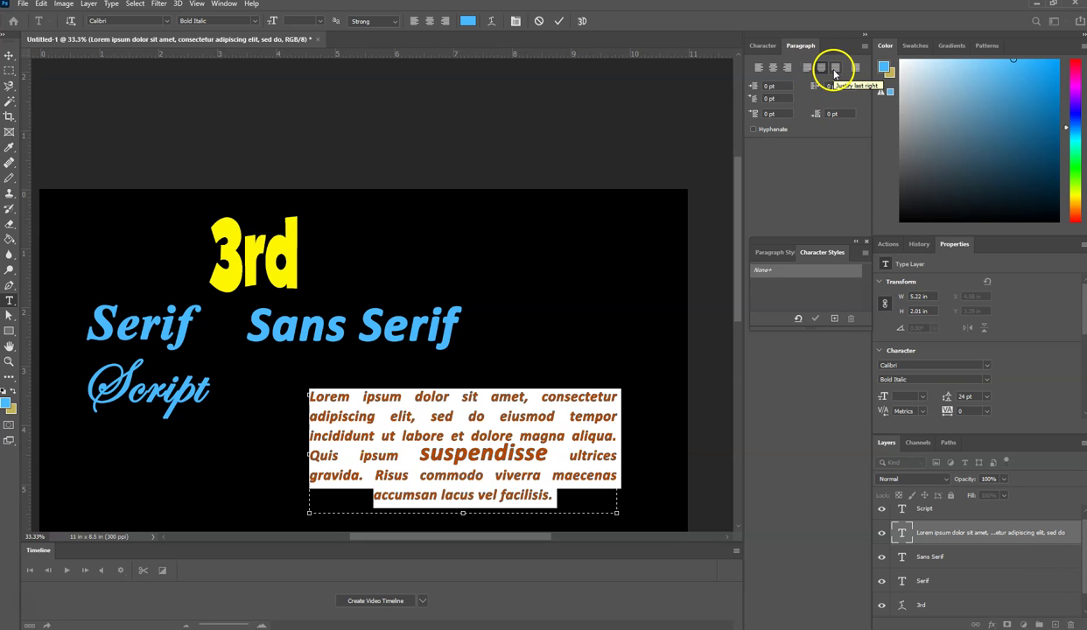
click(836, 70)
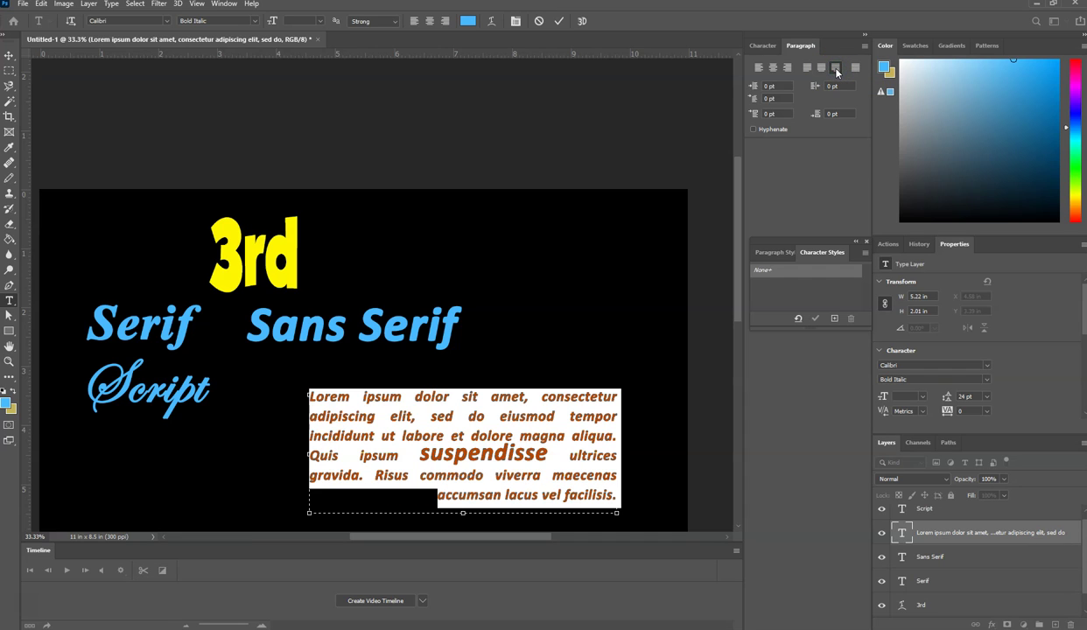
click(857, 70)
click(857, 70)
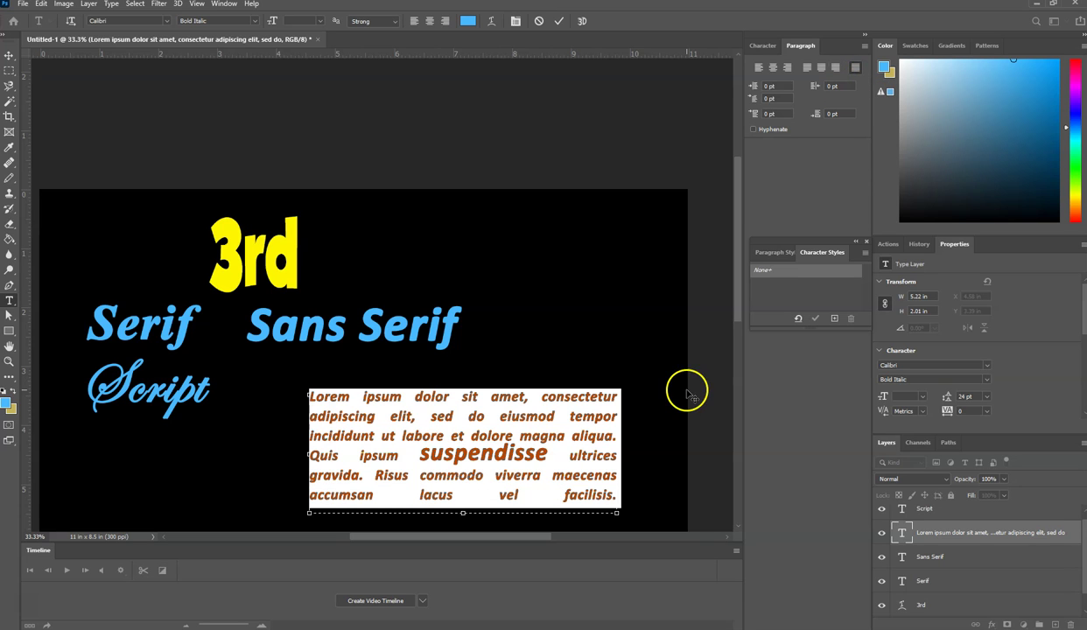
click(759, 68)
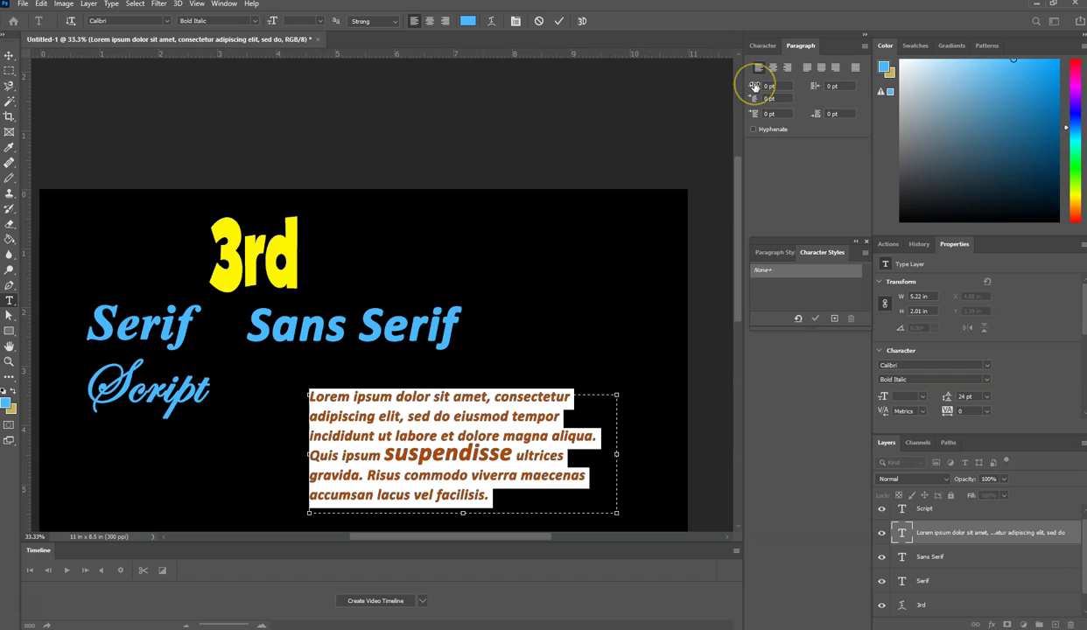
Give the paragraph a 4.5 pt left indent, 9.5 pt space before and 22.5 pt after, and extend its text box to 2.45 in high.
click(767, 86)
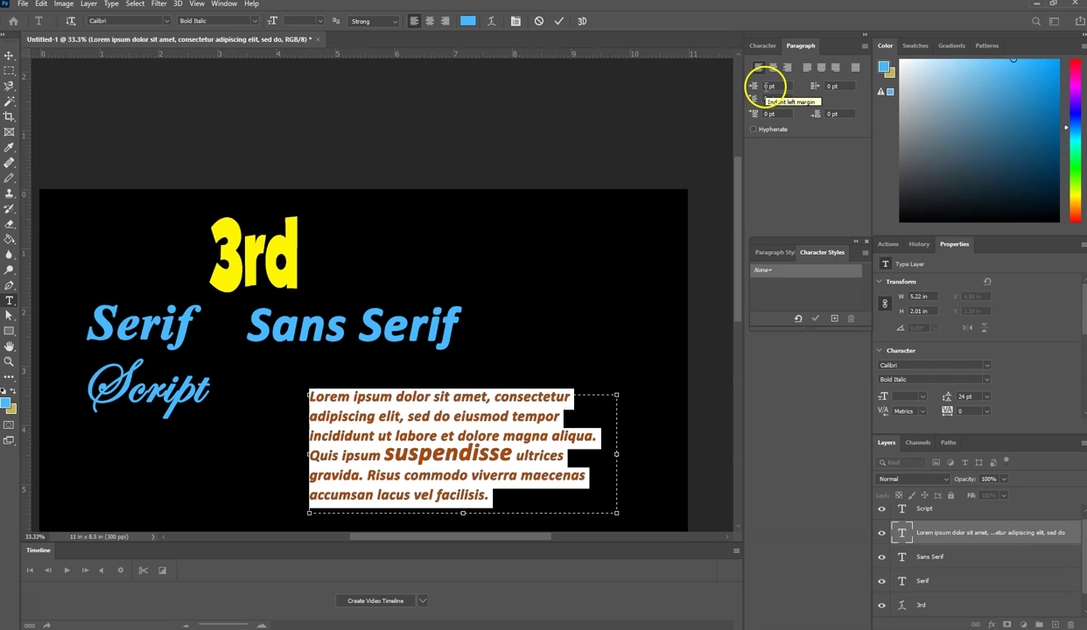
click(752, 86)
mouse_move(753, 88)
mouse_down()
mouse_move(730, 89)
mouse_move(760, 89)
mouse_move(748, 88)
mouse_up()
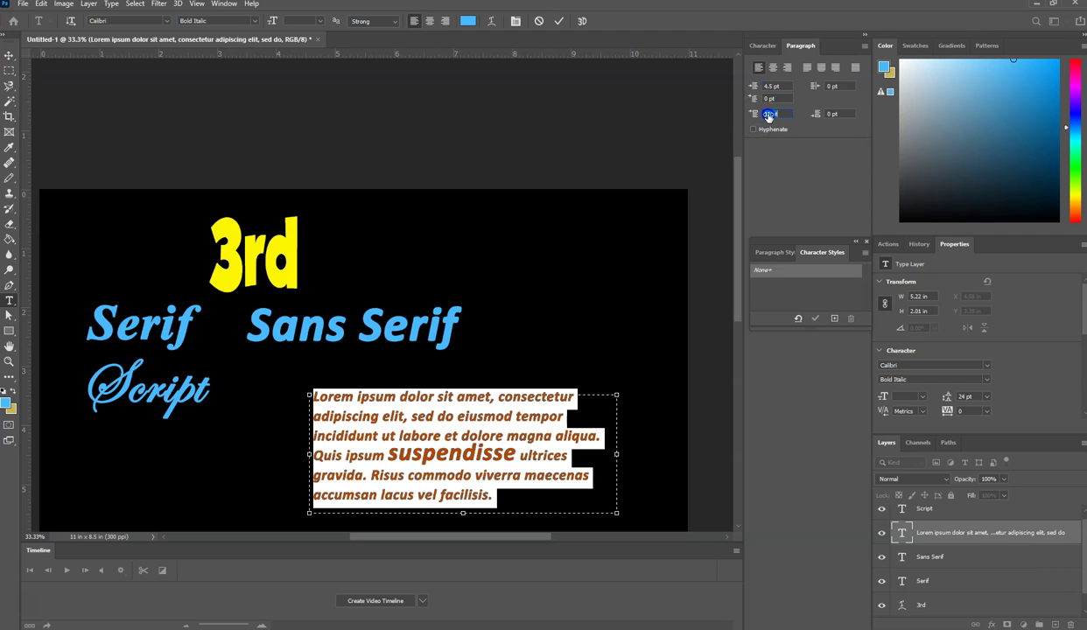
drag(766, 120, 764, 120)
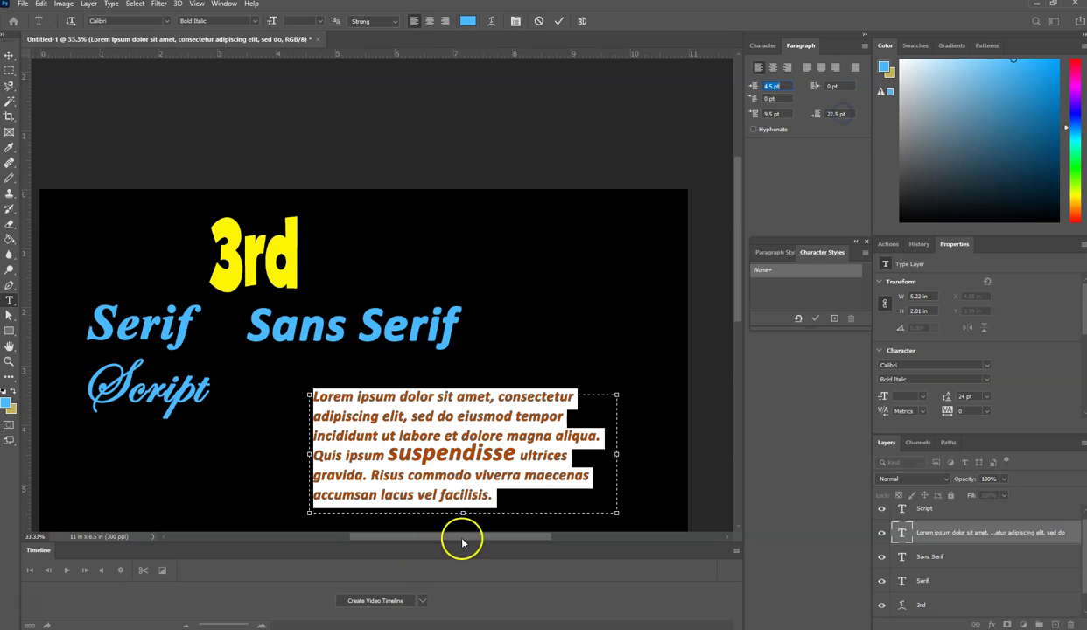
drag(463, 513, 463, 537)
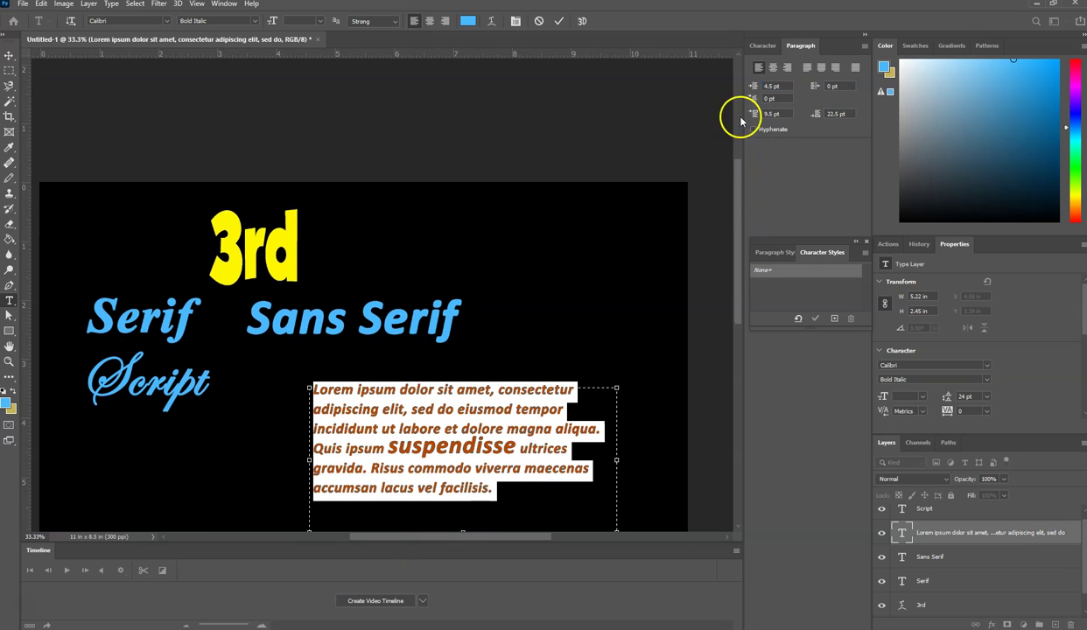
Set the Lorem ipsum paragraph's space before to -7.5 pt and its space after to -22.5 pt, leaving hyphenation off.
drag(822, 113, 686, 126)
drag(860, 114, 859, 115)
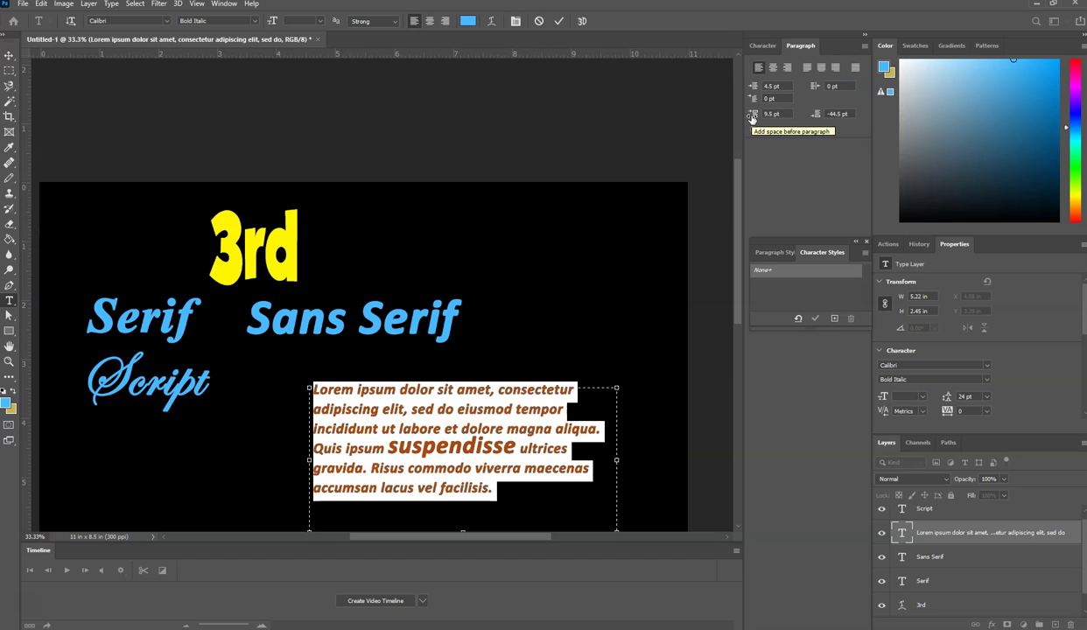
click(315, 390)
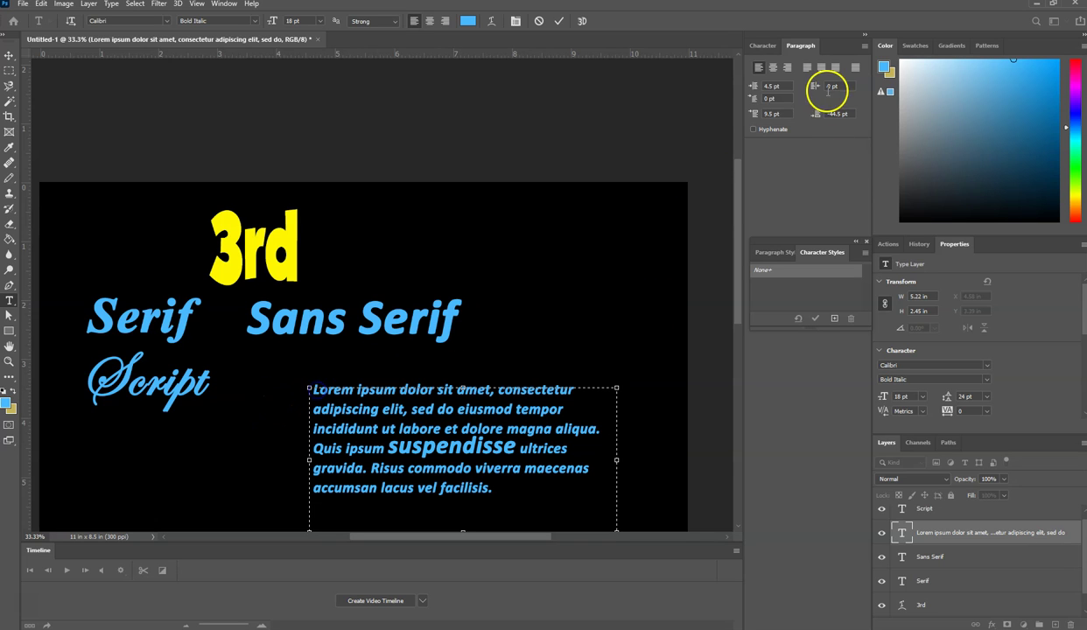
drag(752, 114, 692, 122)
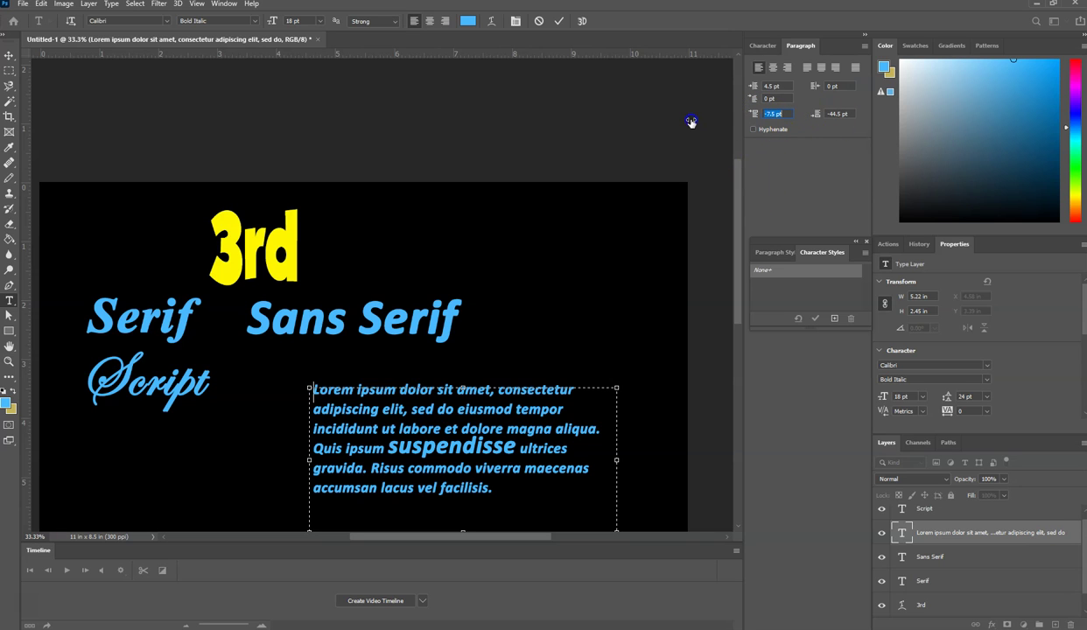
drag(816, 114, 793, 121)
click(751, 130)
click(753, 130)
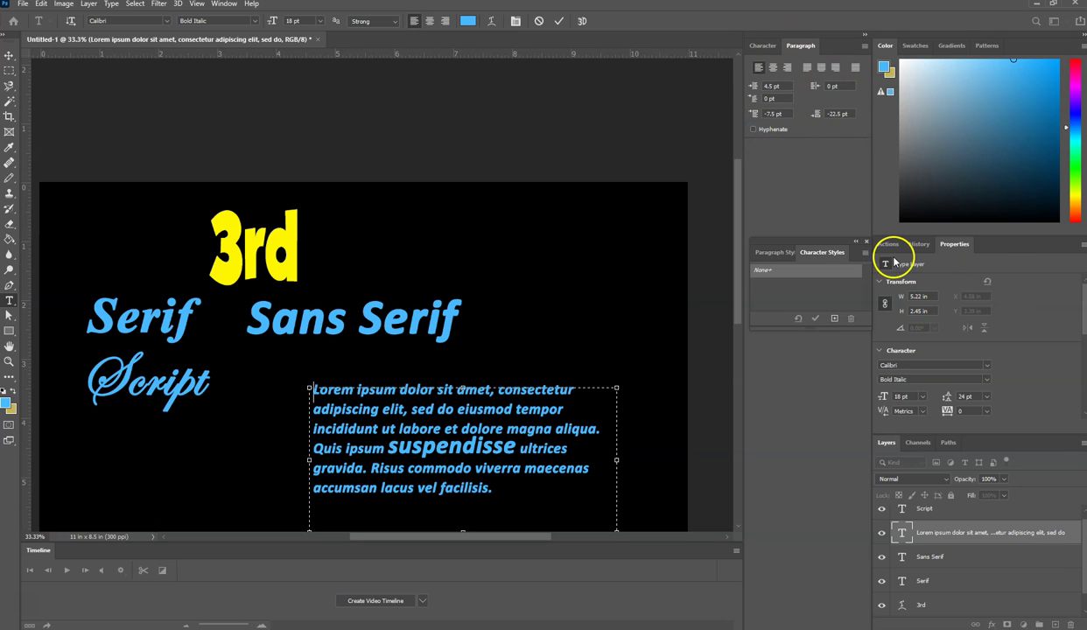
Reposition the floating Character Styles panel just below the Paragraph settings and open the Glyphs panel.
drag(799, 250, 798, 344)
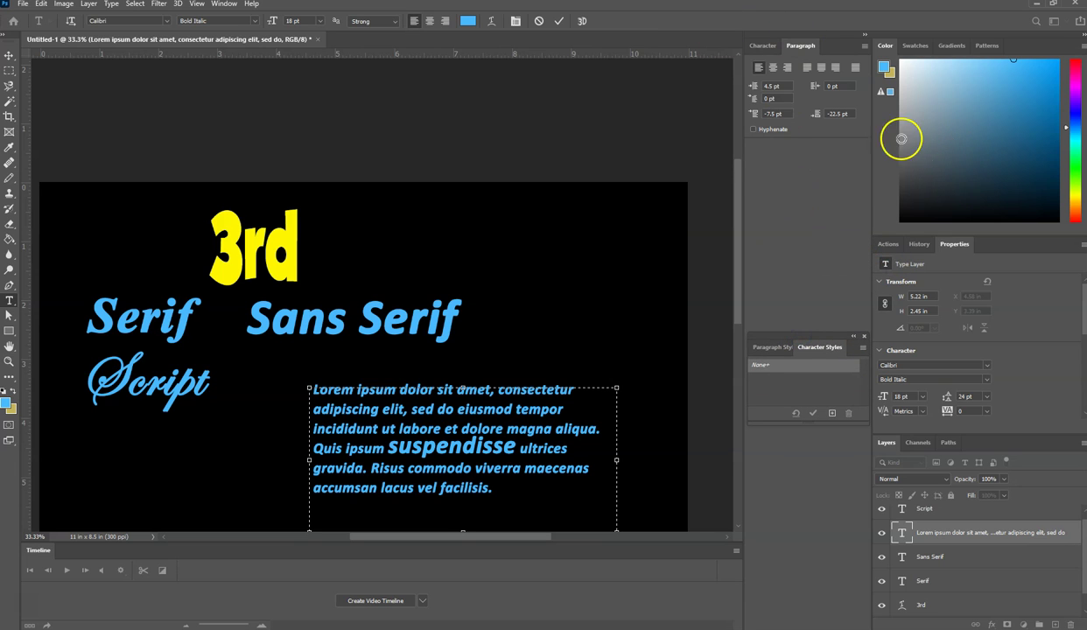
drag(824, 343, 792, 171)
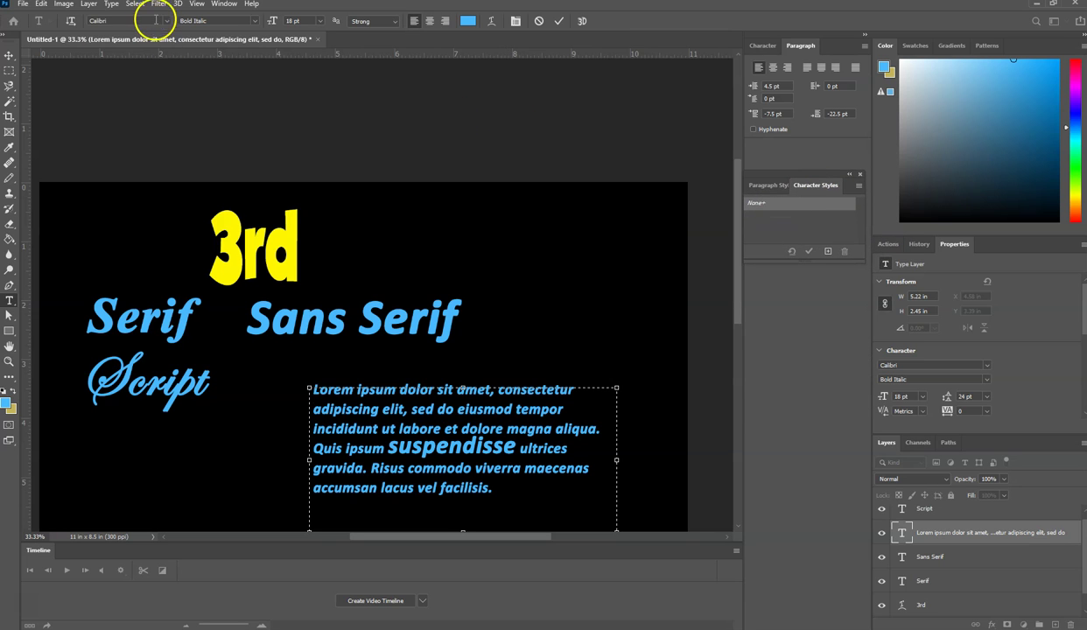
click(111, 5)
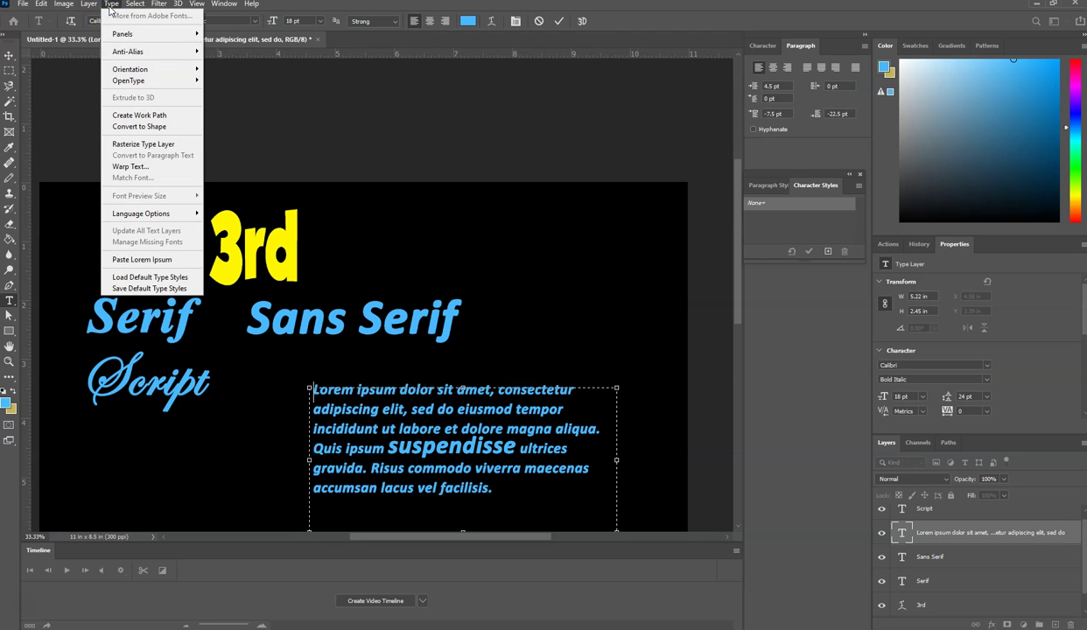
mouse_move(115, 35)
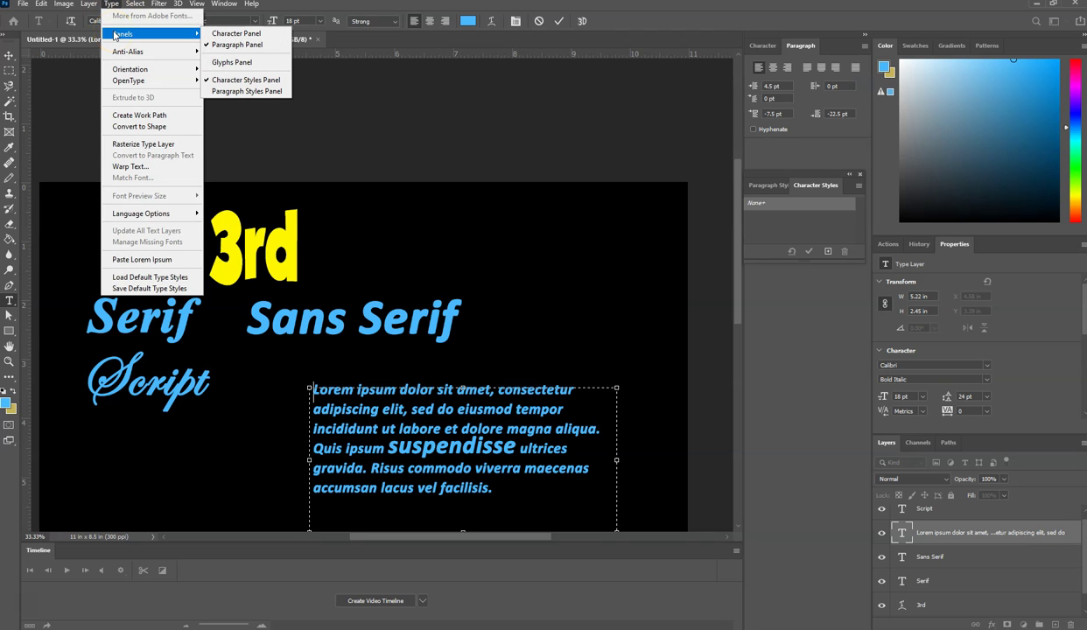
click(224, 63)
Browse the Calibri Bold Italic glyphs for the entire font, including accented capitals, lowercase letters and ligatures.
scroll(747, 128, down, 2)
scroll(779, 142, down, 2)
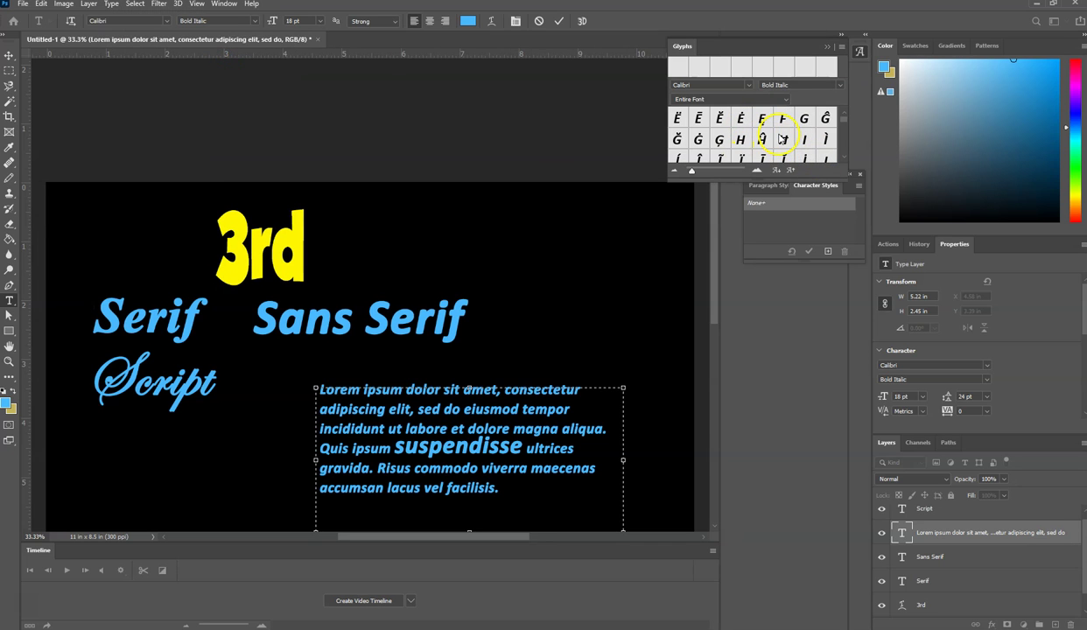
scroll(727, 123, down, 2)
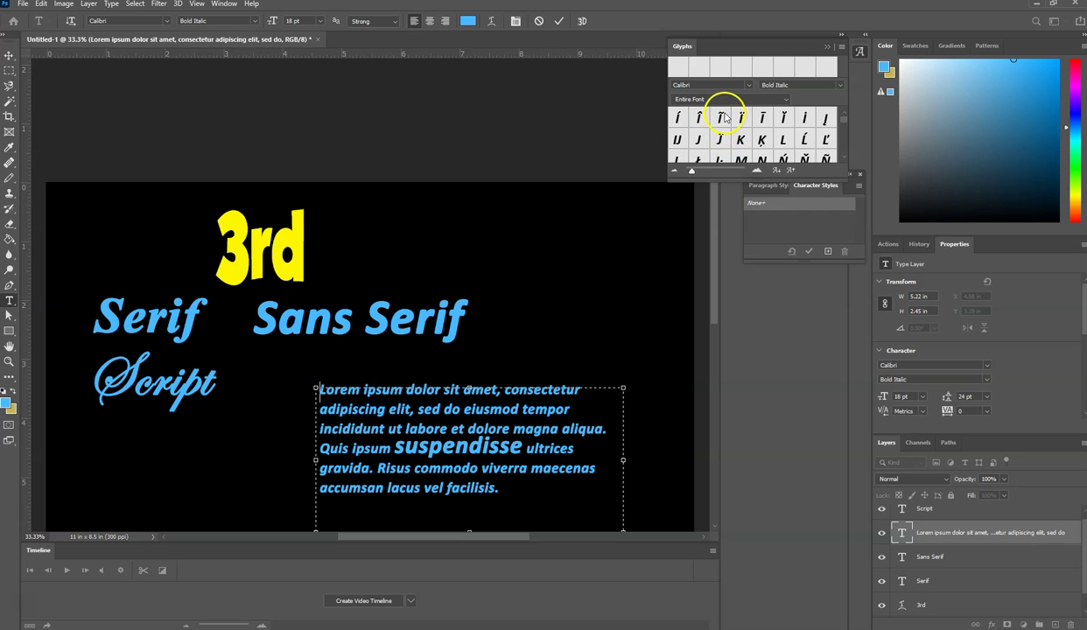
scroll(741, 138, down, 2)
scroll(774, 140, down, 2)
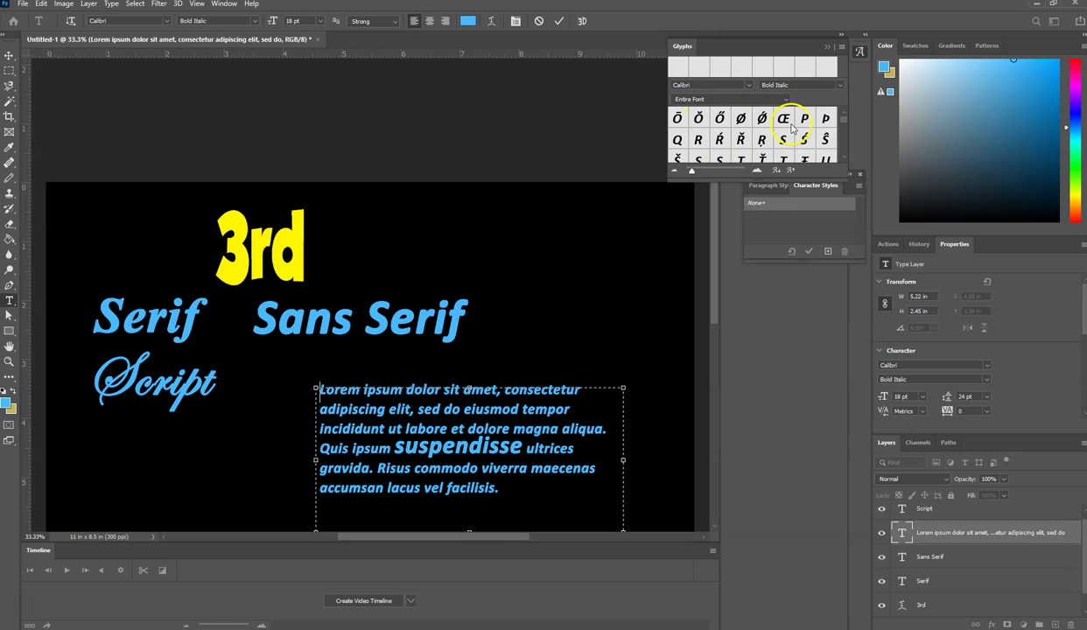
scroll(751, 139, down, 2)
scroll(749, 138, up, 5)
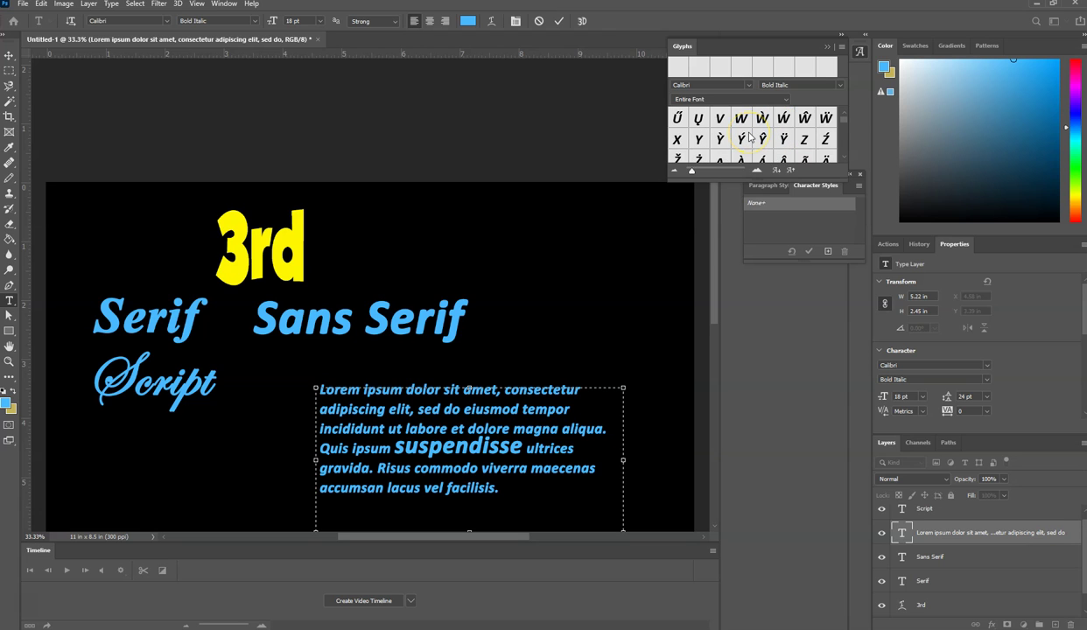
scroll(749, 137, up, 3)
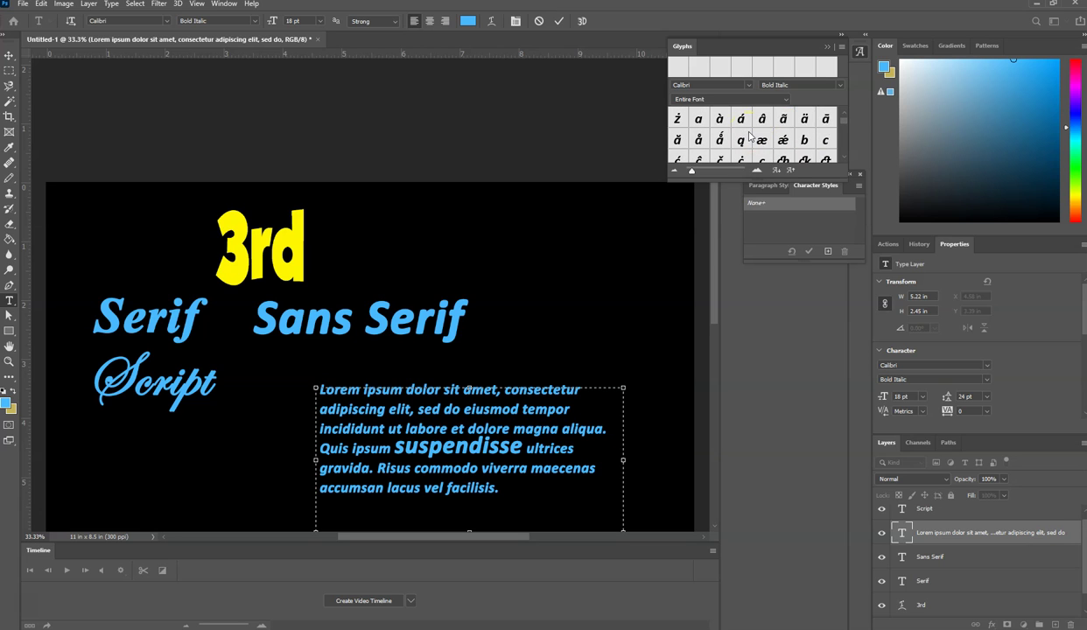
scroll(750, 137, down, 2)
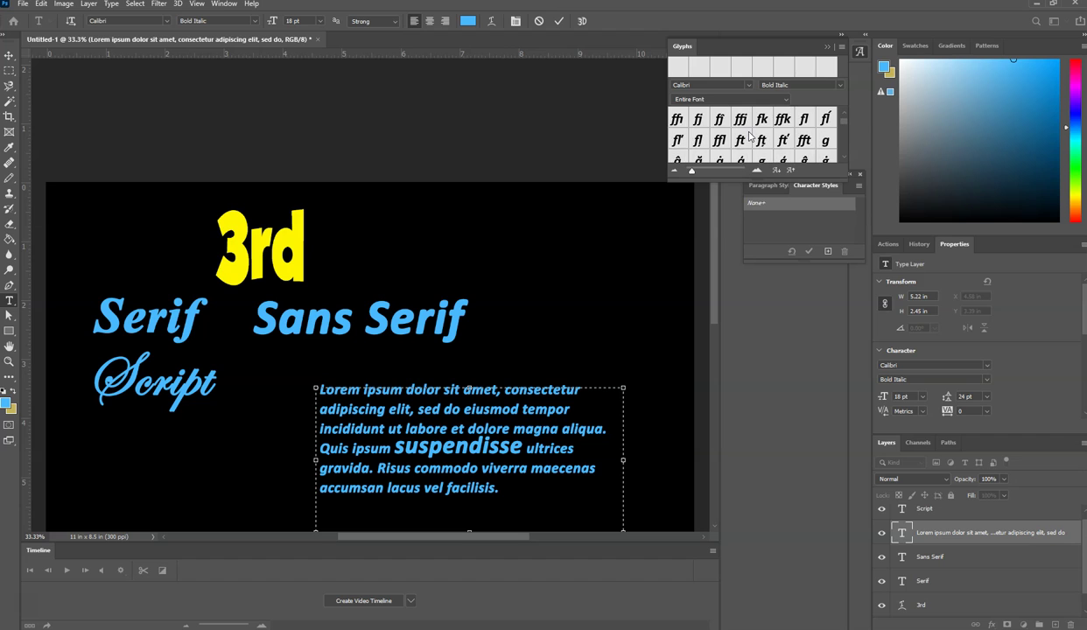
scroll(750, 137, down, 2)
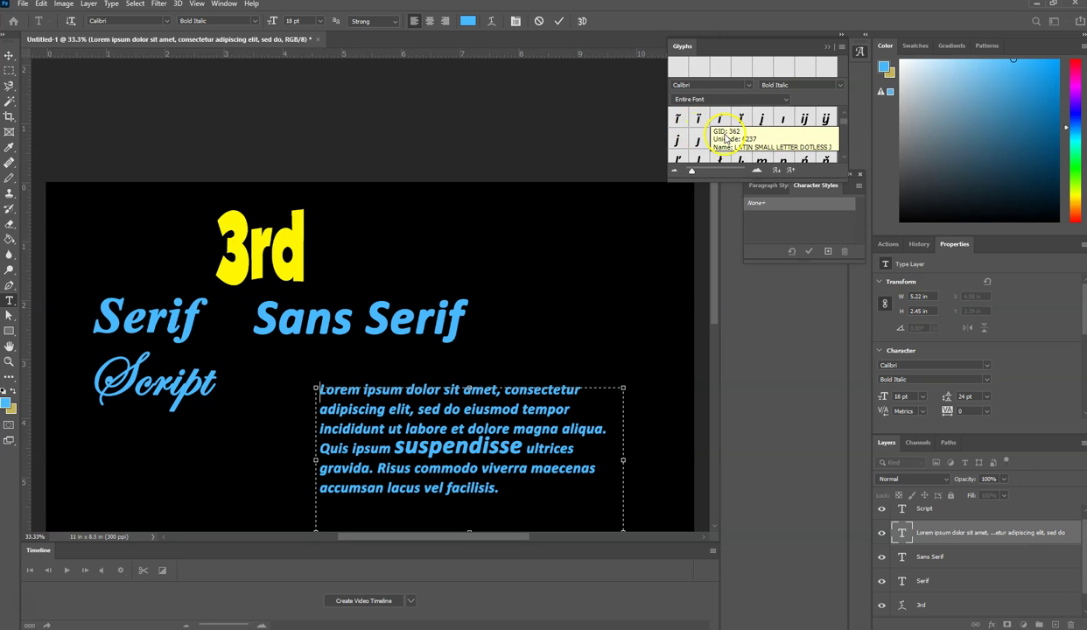
Switch the Lorem ipsum paragraph to vertical orientation and extend its text box upwards to 3.05 in high.
click(111, 4)
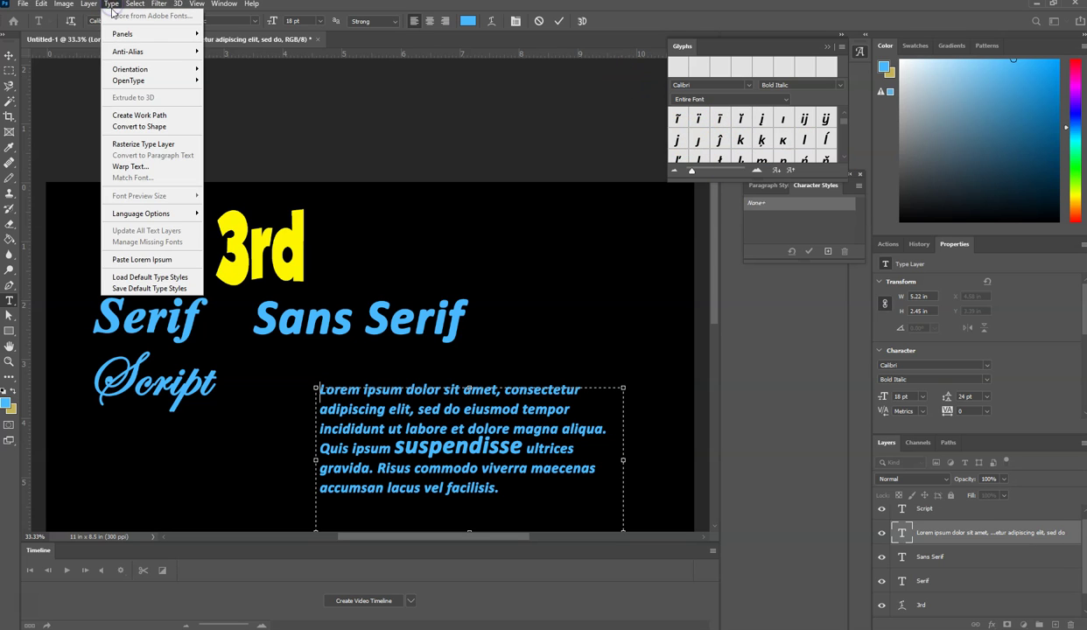
mouse_move(180, 34)
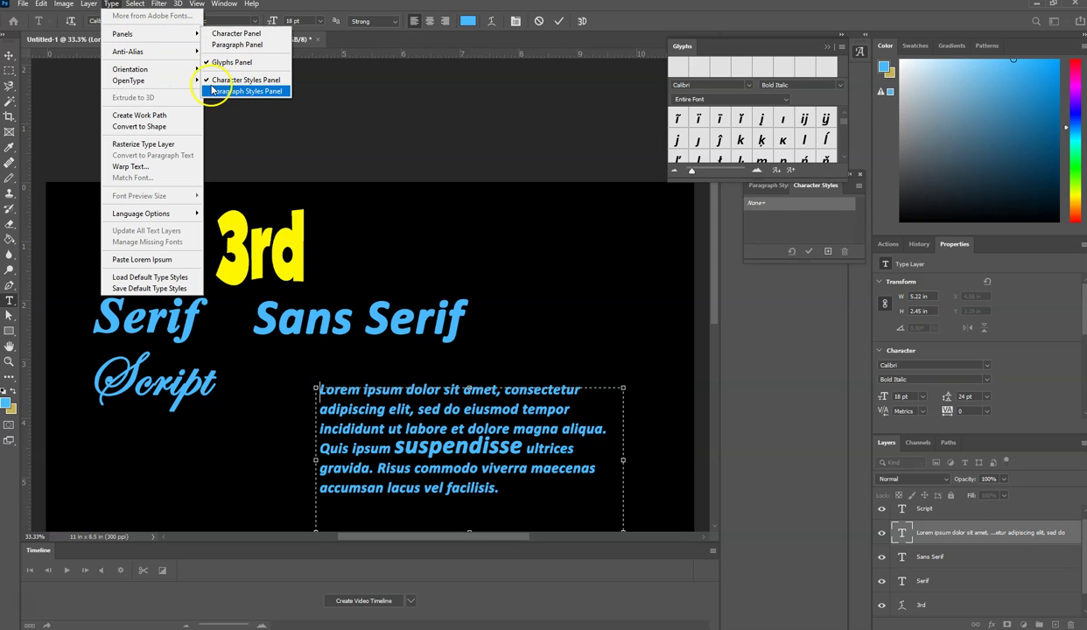
mouse_move(149, 68)
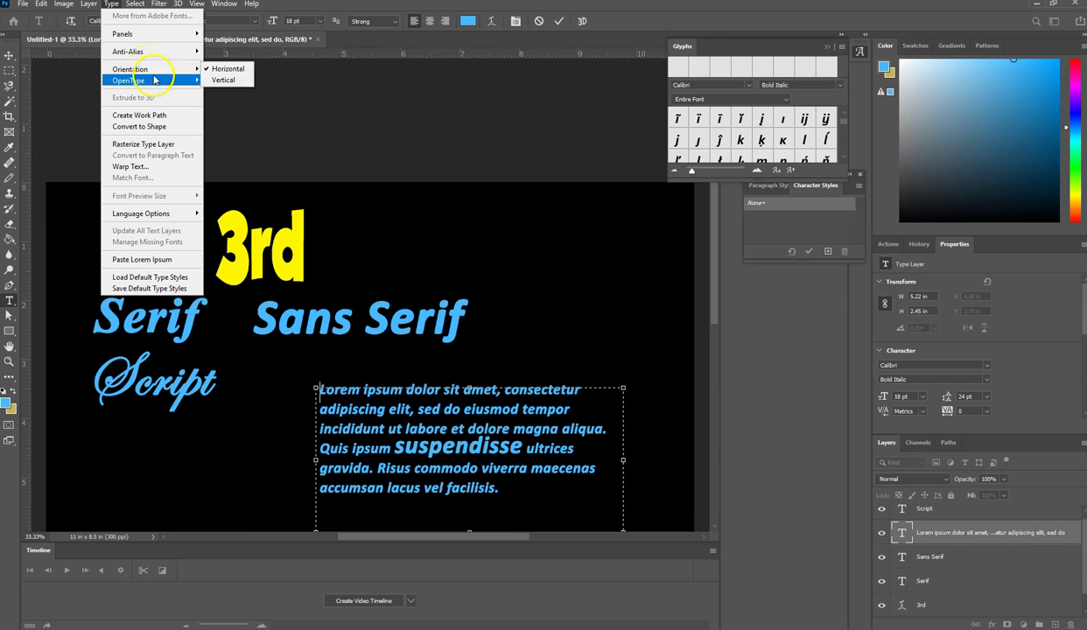
mouse_move(188, 69)
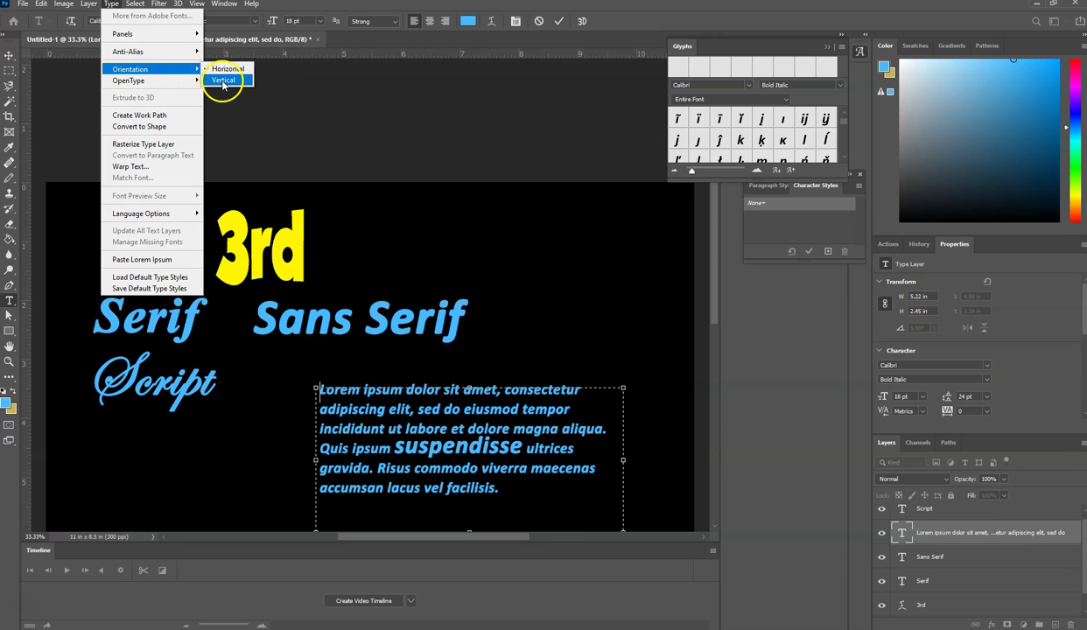
click(223, 82)
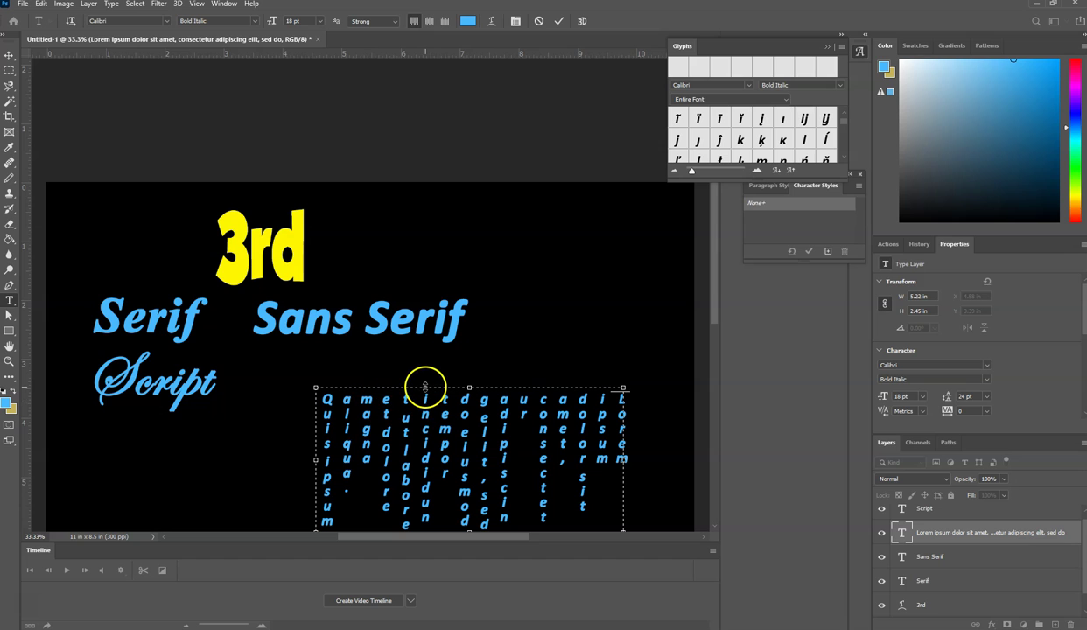
drag(424, 386, 430, 352)
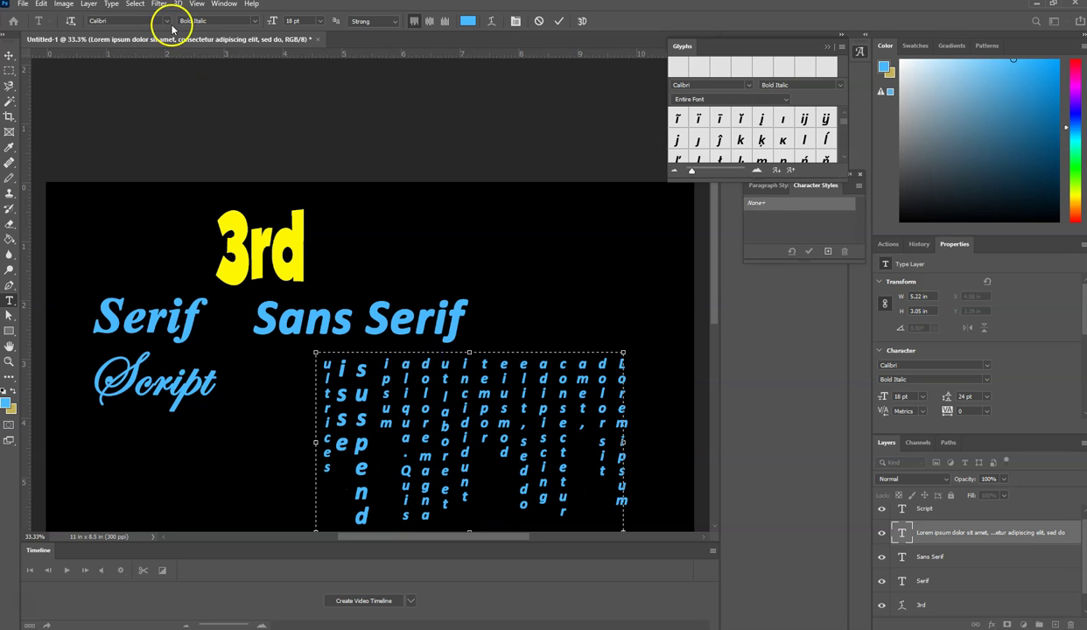
Return the Lorem ipsum paragraph to horizontal orientation and select all of its text.
click(111, 3)
mouse_move(163, 69)
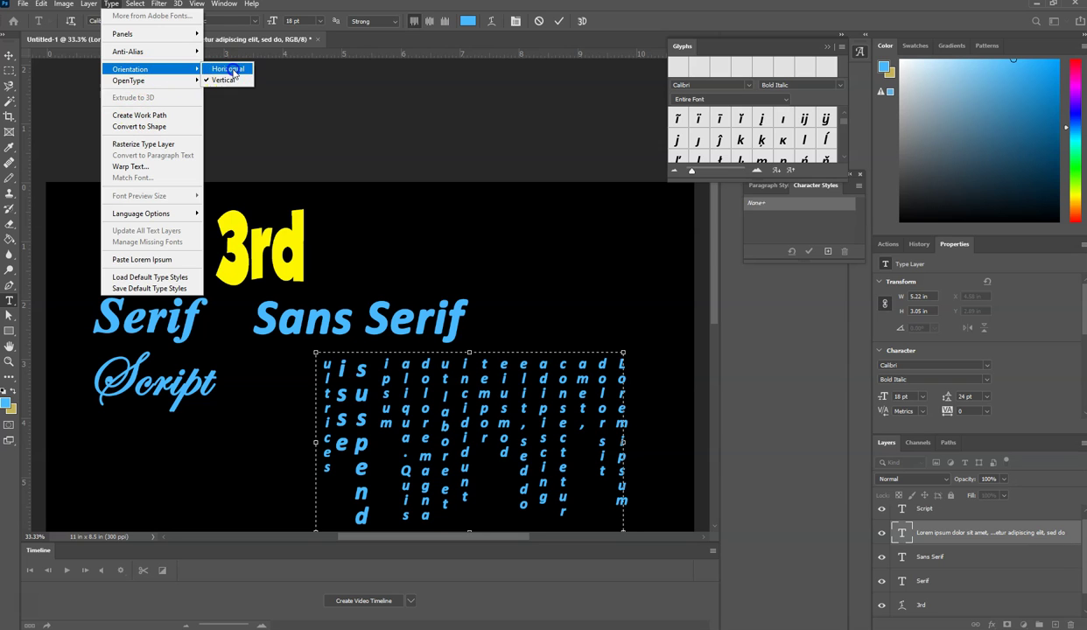
click(230, 69)
click(111, 4)
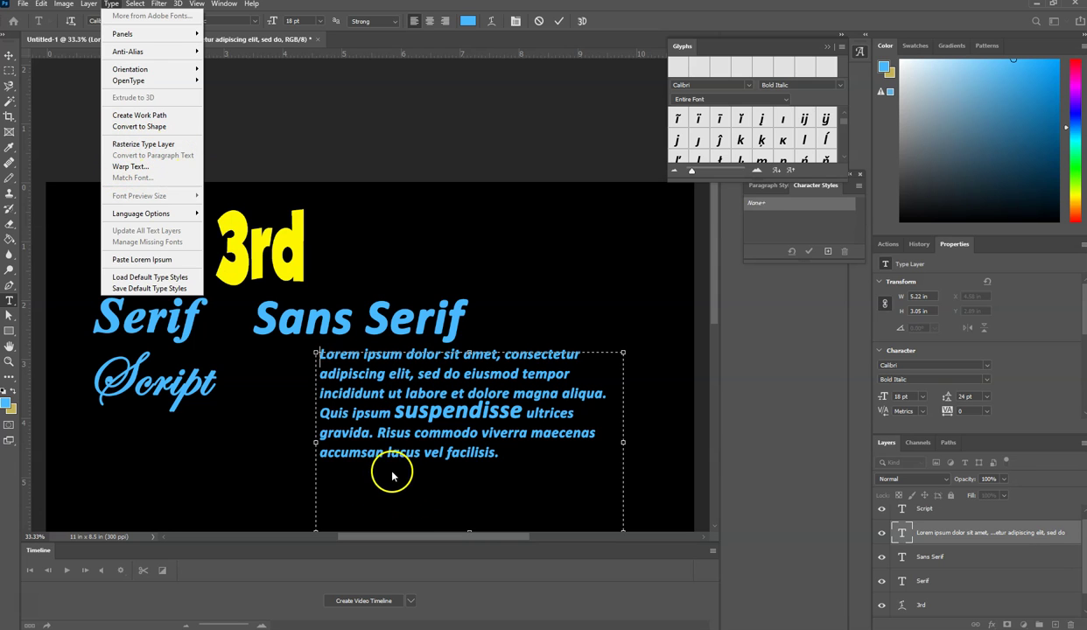
click(498, 455)
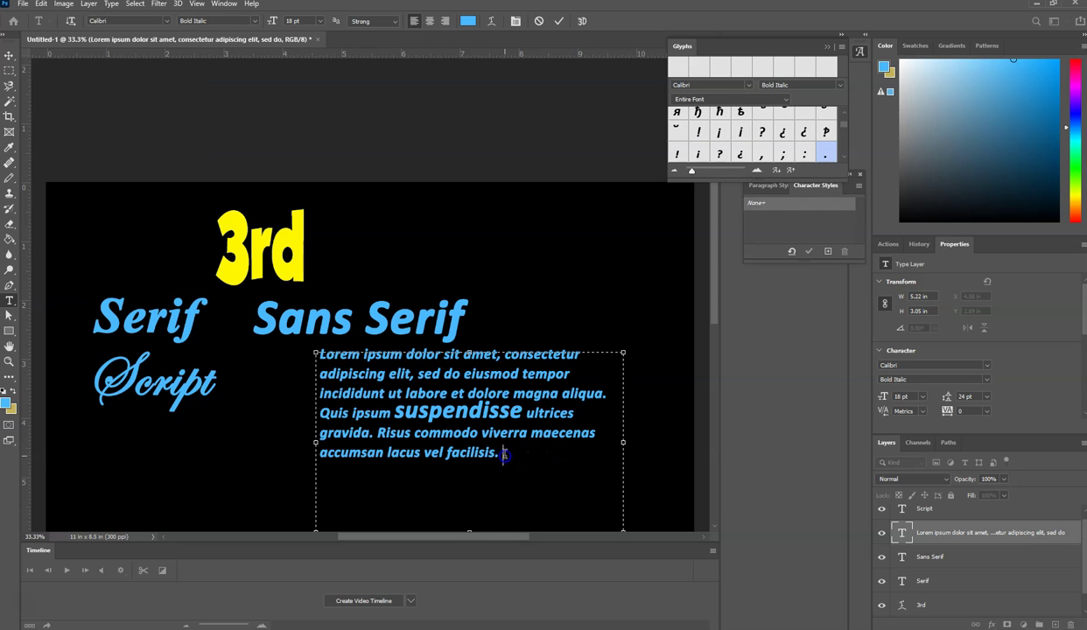
key(ctrl+a)
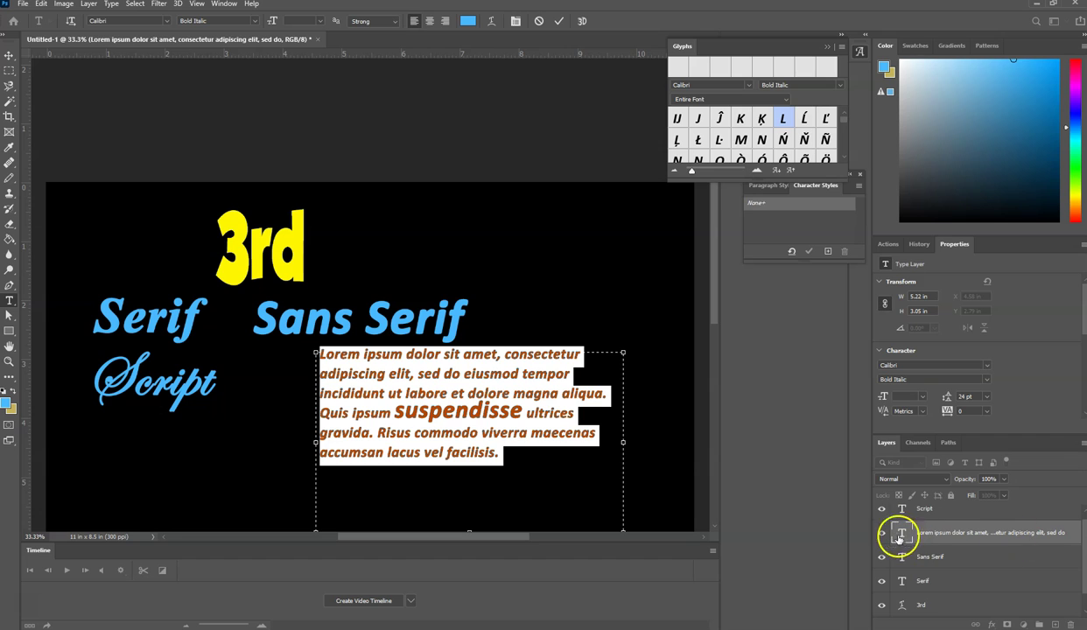
Free-transform the Lorem ipsum paragraph to about 82.44% width and 96.81% height, and commit it.
click(12, 58)
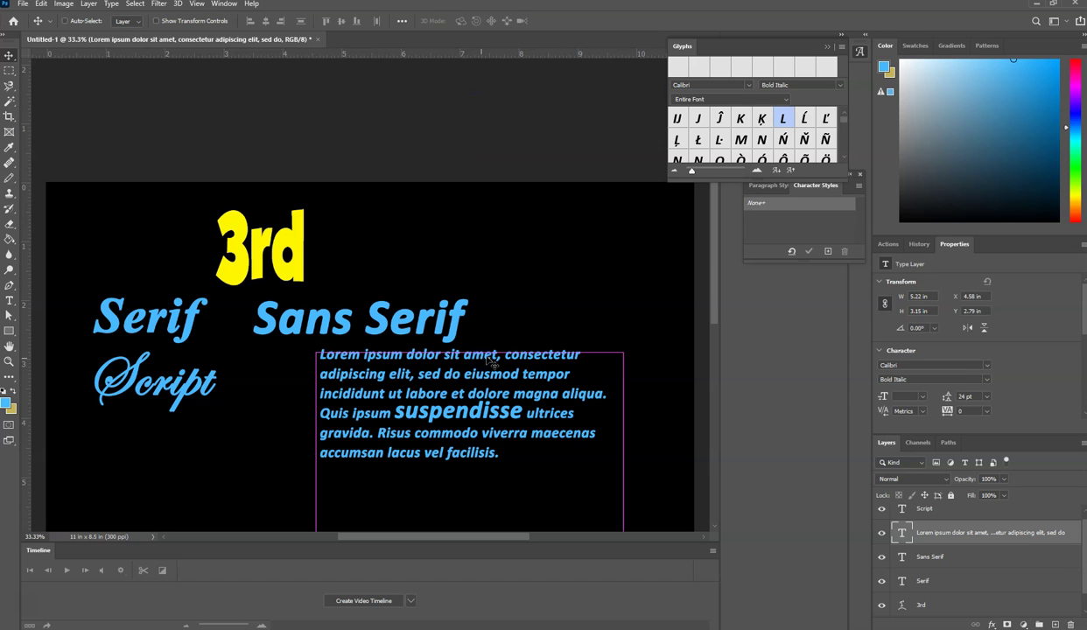
key(ctrl+t)
drag(315, 347, 367, 356)
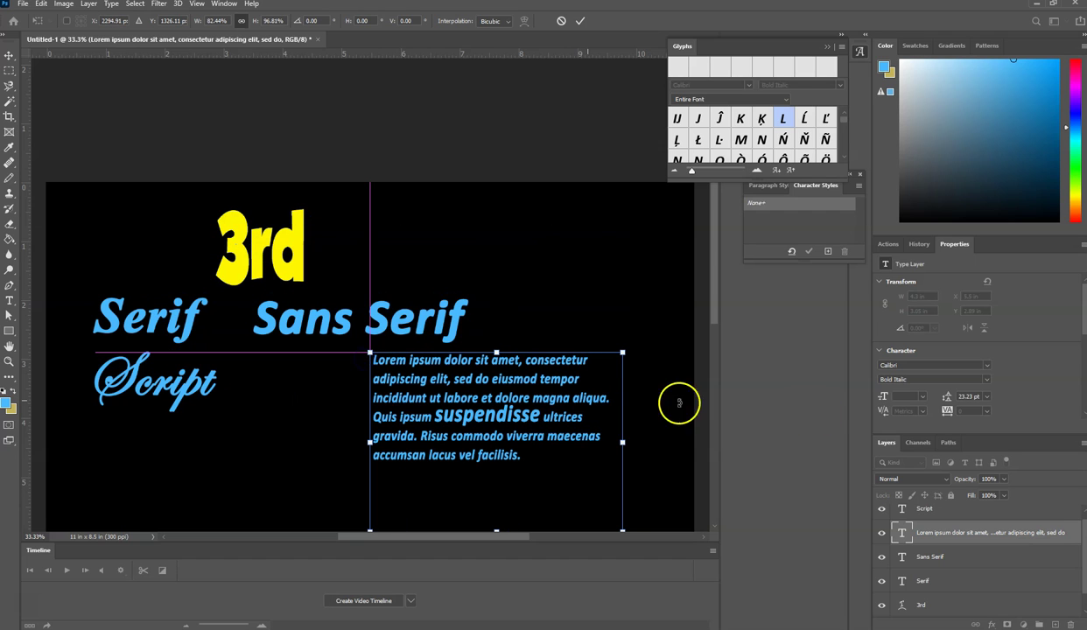
double_click(524, 387)
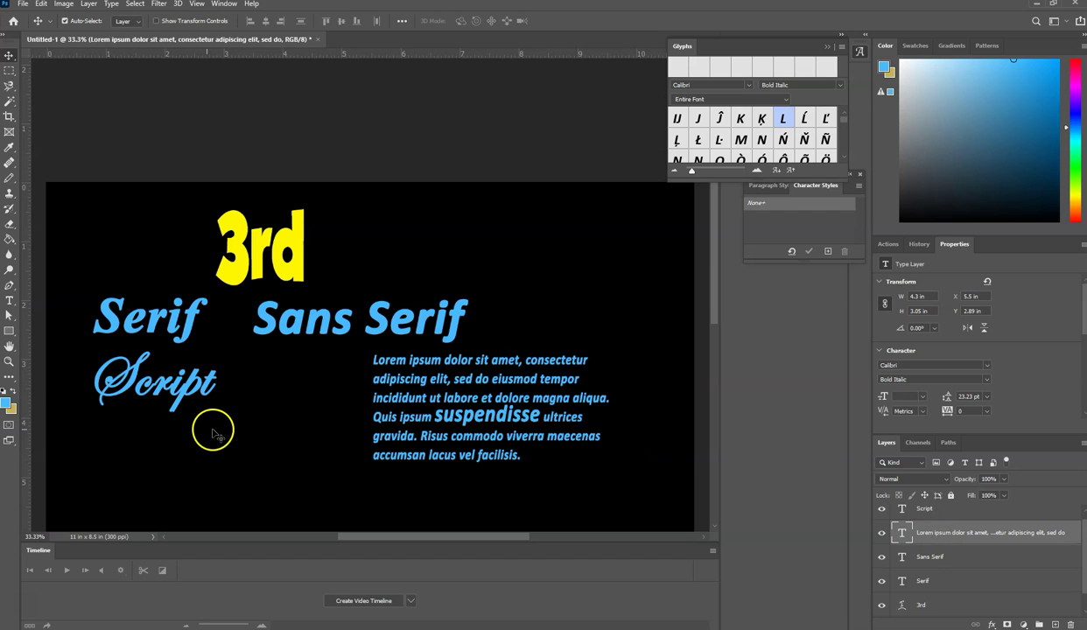
Rasterize the Lorem ipsum type layer and erase the letter parts around the gap between Lorem and ipsum with the size 25 Eraser.
click(9, 361)
drag(481, 465, 538, 461)
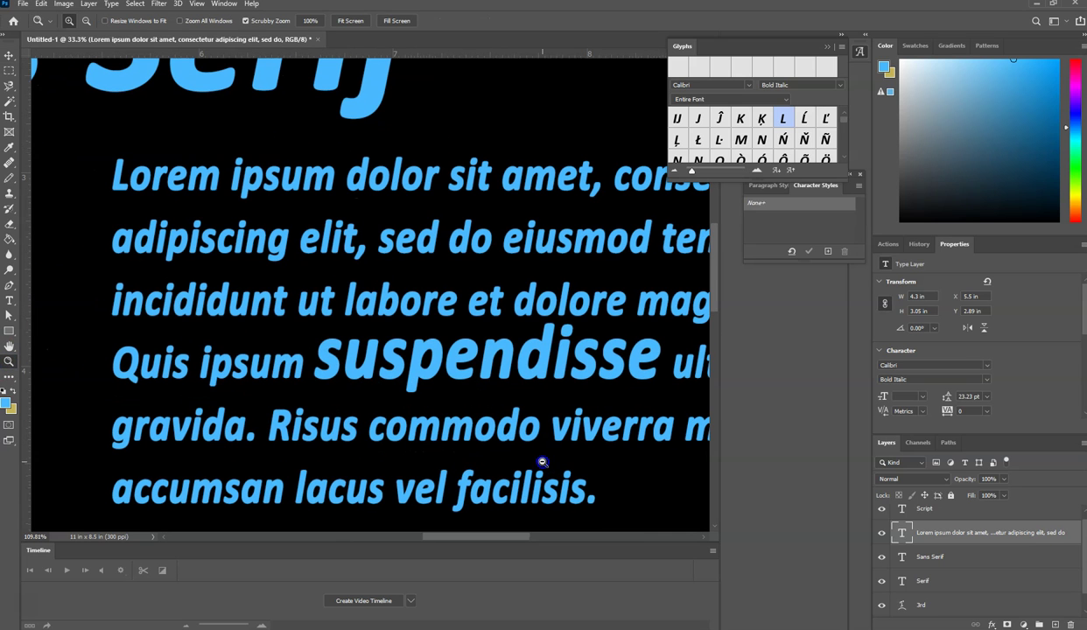
click(8, 224)
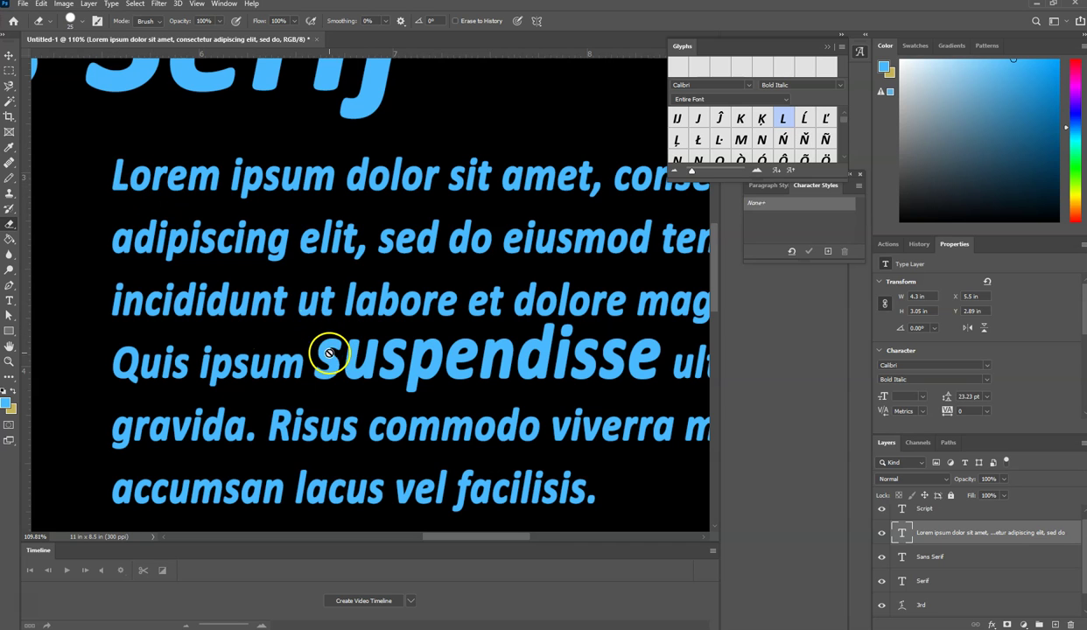
click(11, 226)
click(11, 227)
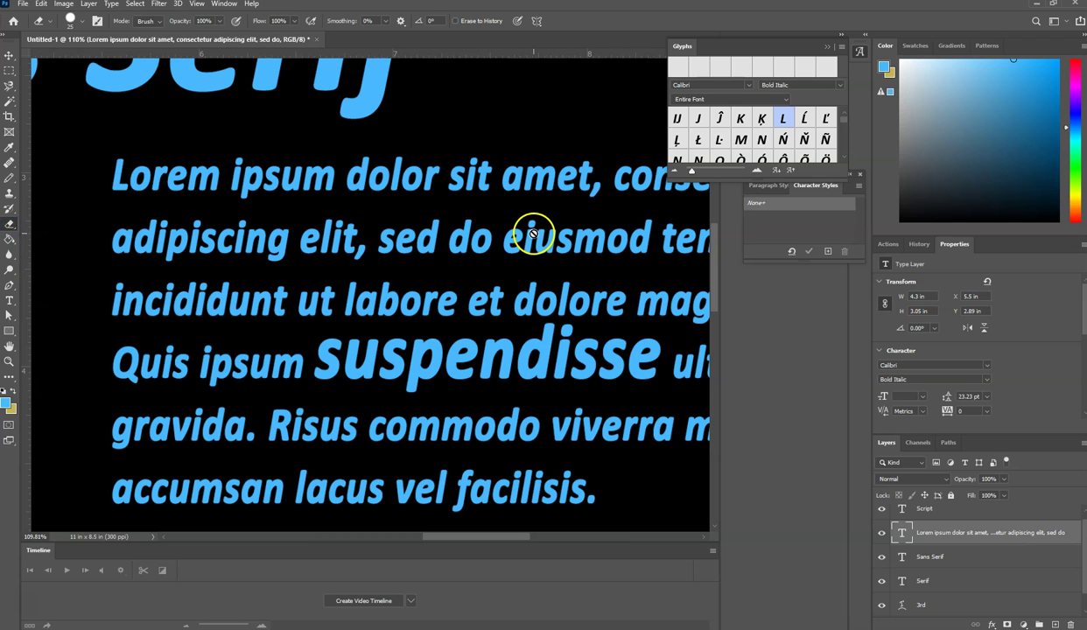
click(111, 4)
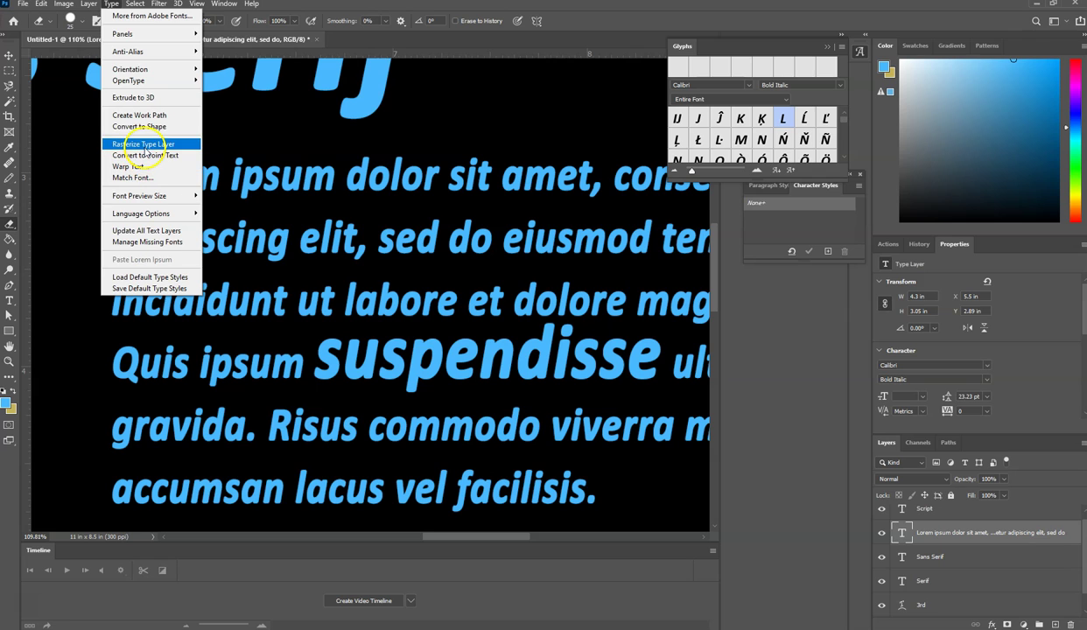
click(145, 146)
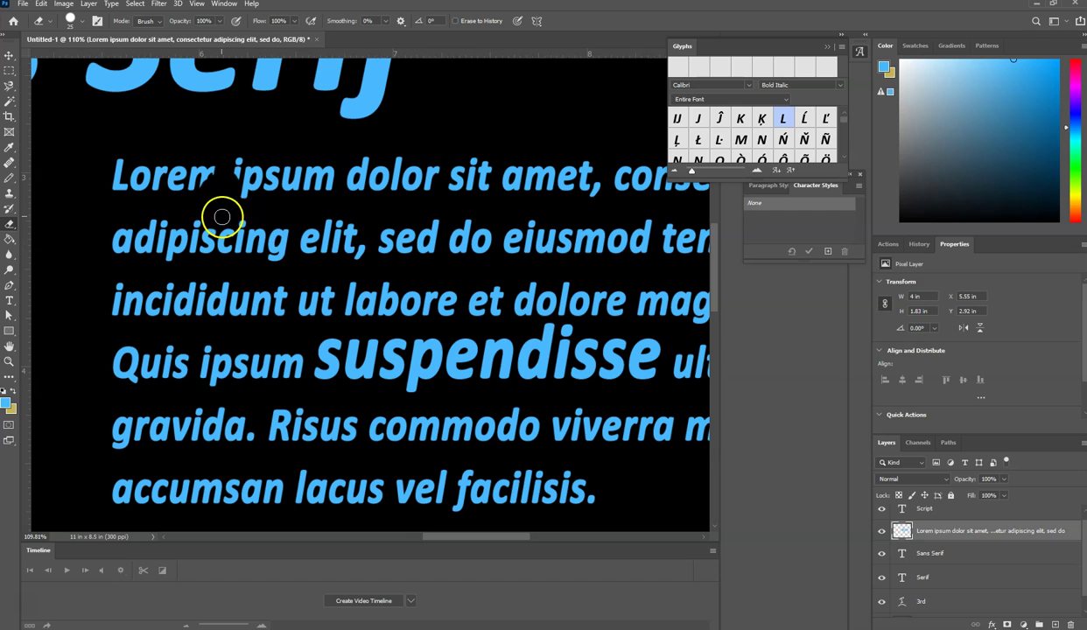
mouse_move(219, 187)
mouse_down()
mouse_move(267, 208)
mouse_move(251, 193)
mouse_move(186, 208)
mouse_move(237, 178)
mouse_move(201, 166)
mouse_move(196, 189)
mouse_move(234, 184)
mouse_move(283, 219)
mouse_move(213, 161)
mouse_move(242, 194)
mouse_up()
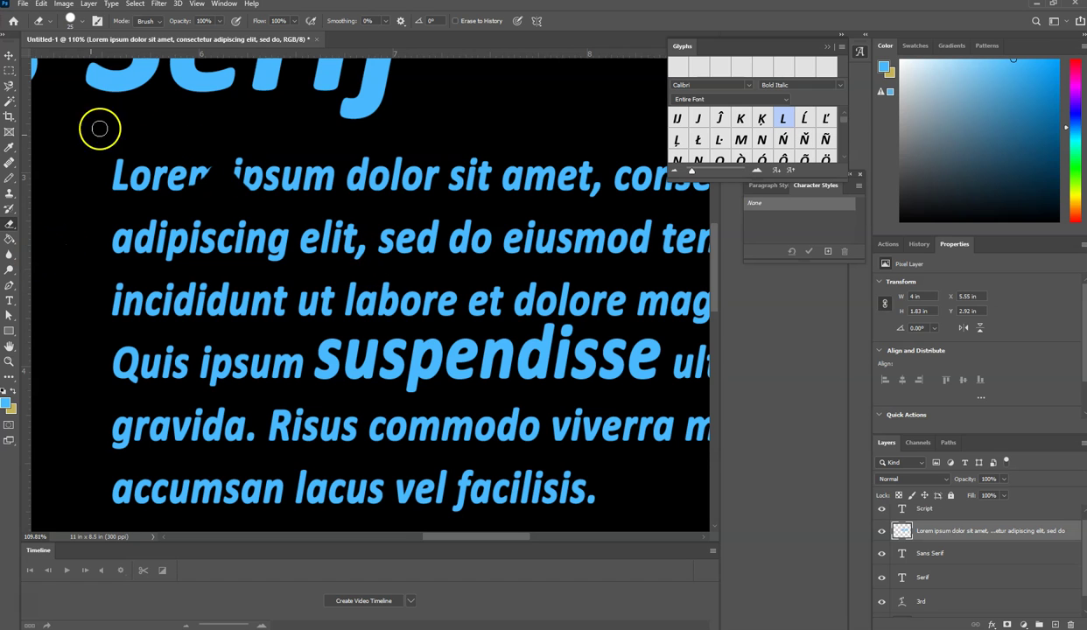
click(112, 5)
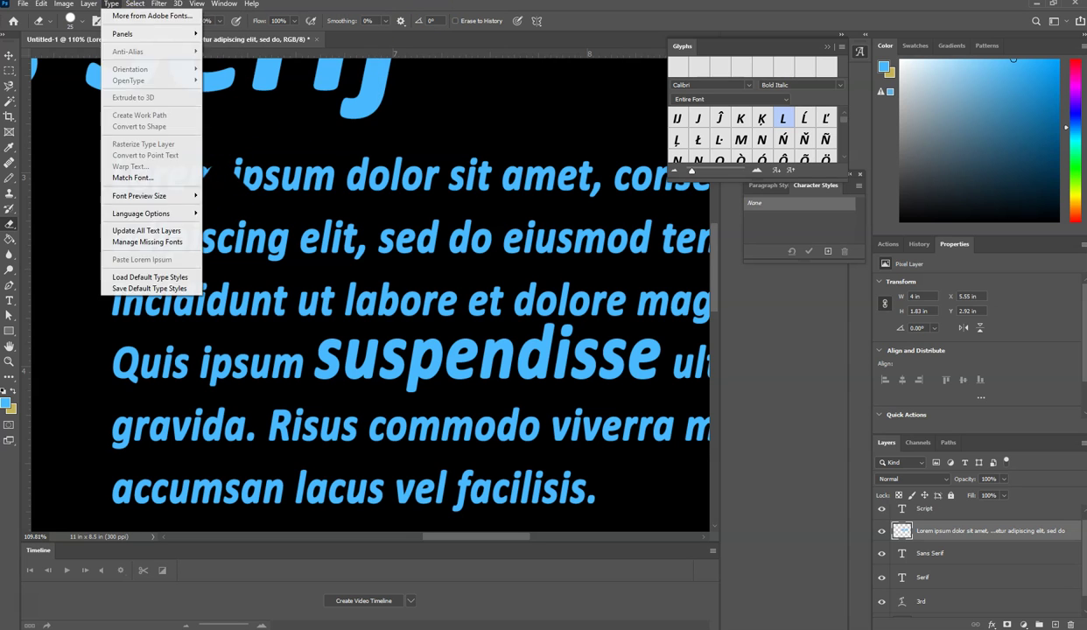
mouse_move(133, 7)
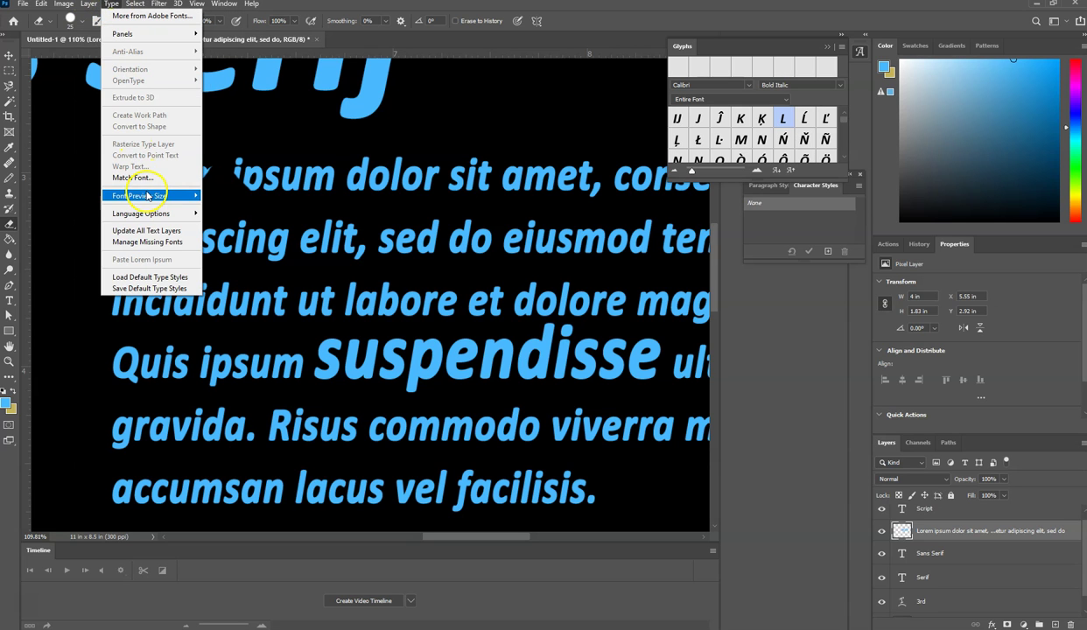
mouse_move(186, 197)
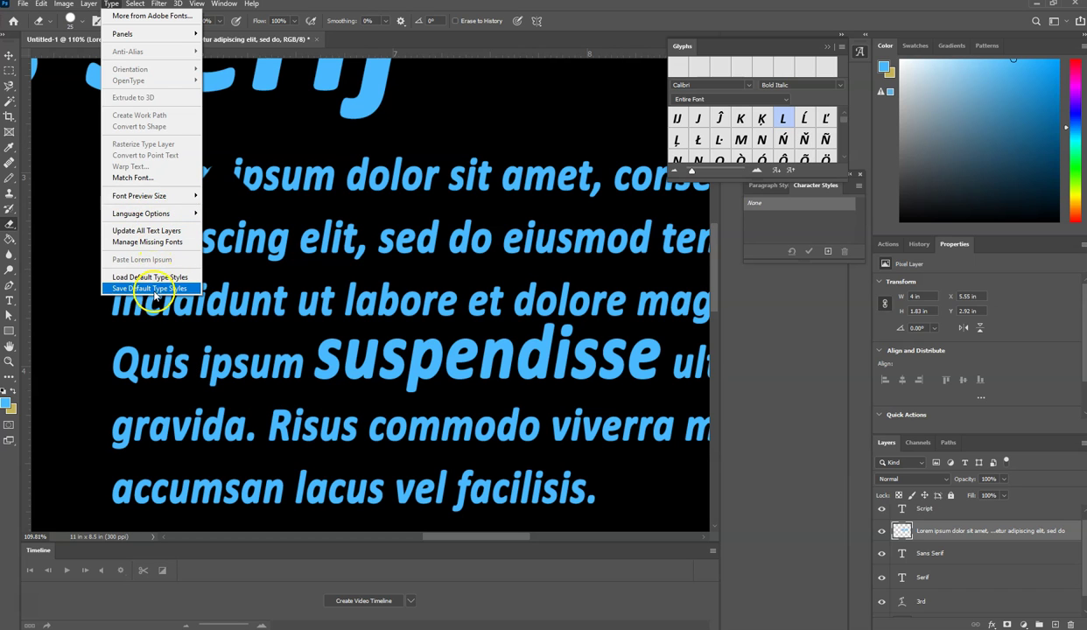
click(336, 8)
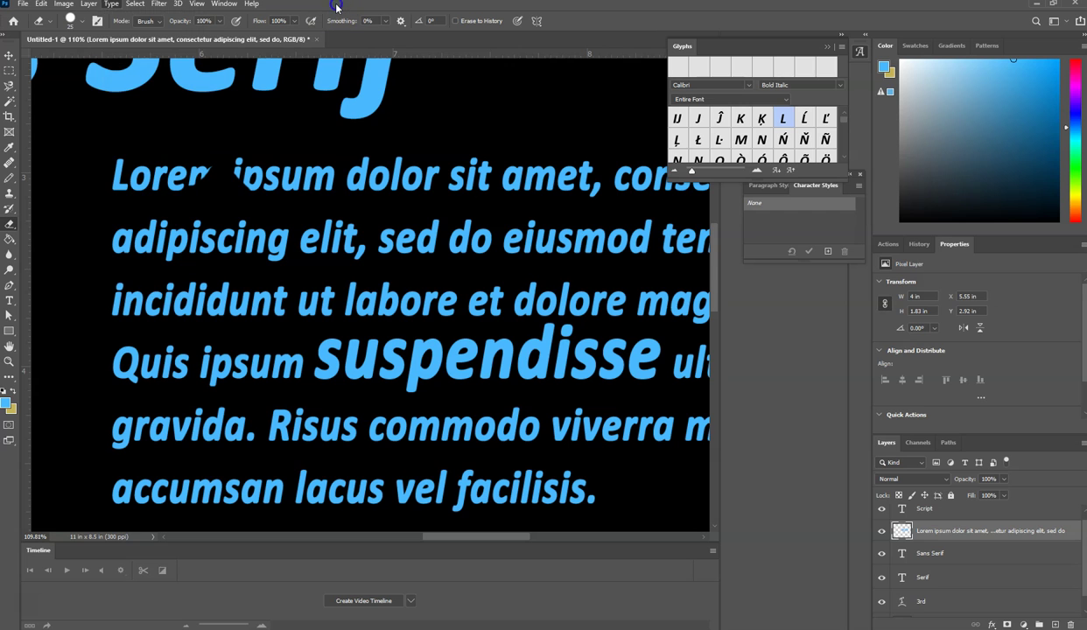
View the whole canvas with all its headings and the partly erased paragraph at 25% magnification.
key(ctrl+minus)
key(ctrl+minus)
key(ctrl+minus)
key(ctrl+minus)
key(ctrl+minus)
key(ctrl+minus)
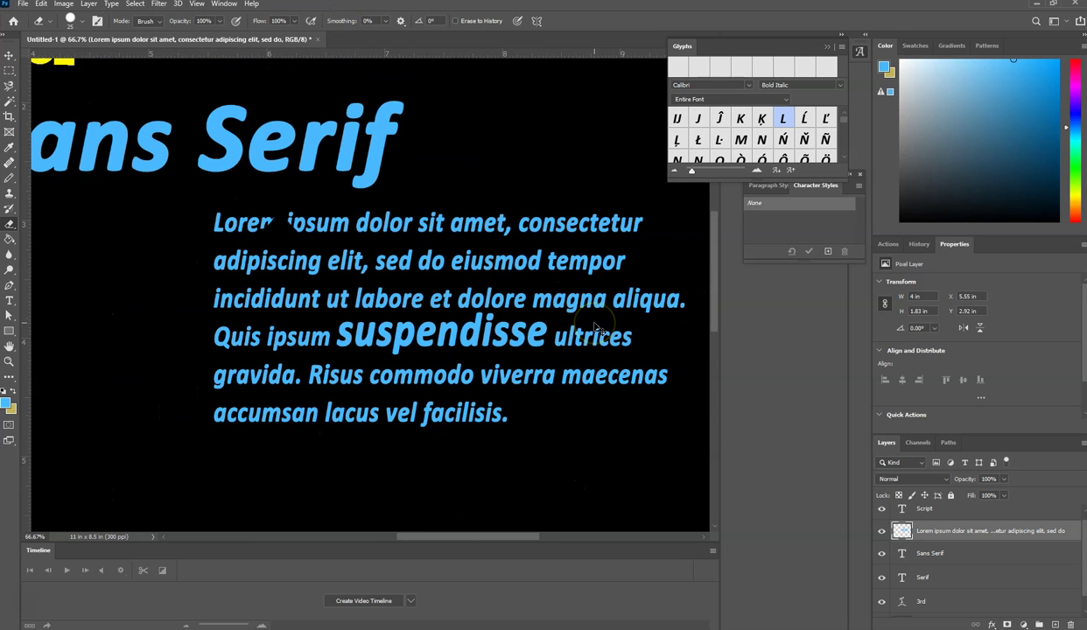
key(ctrl+minus)
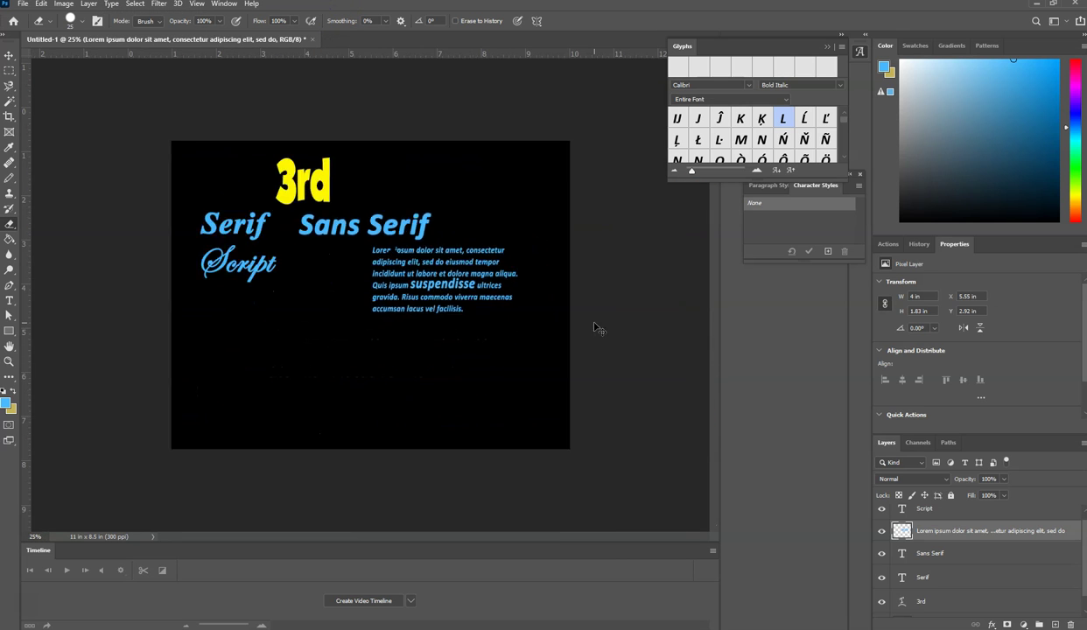